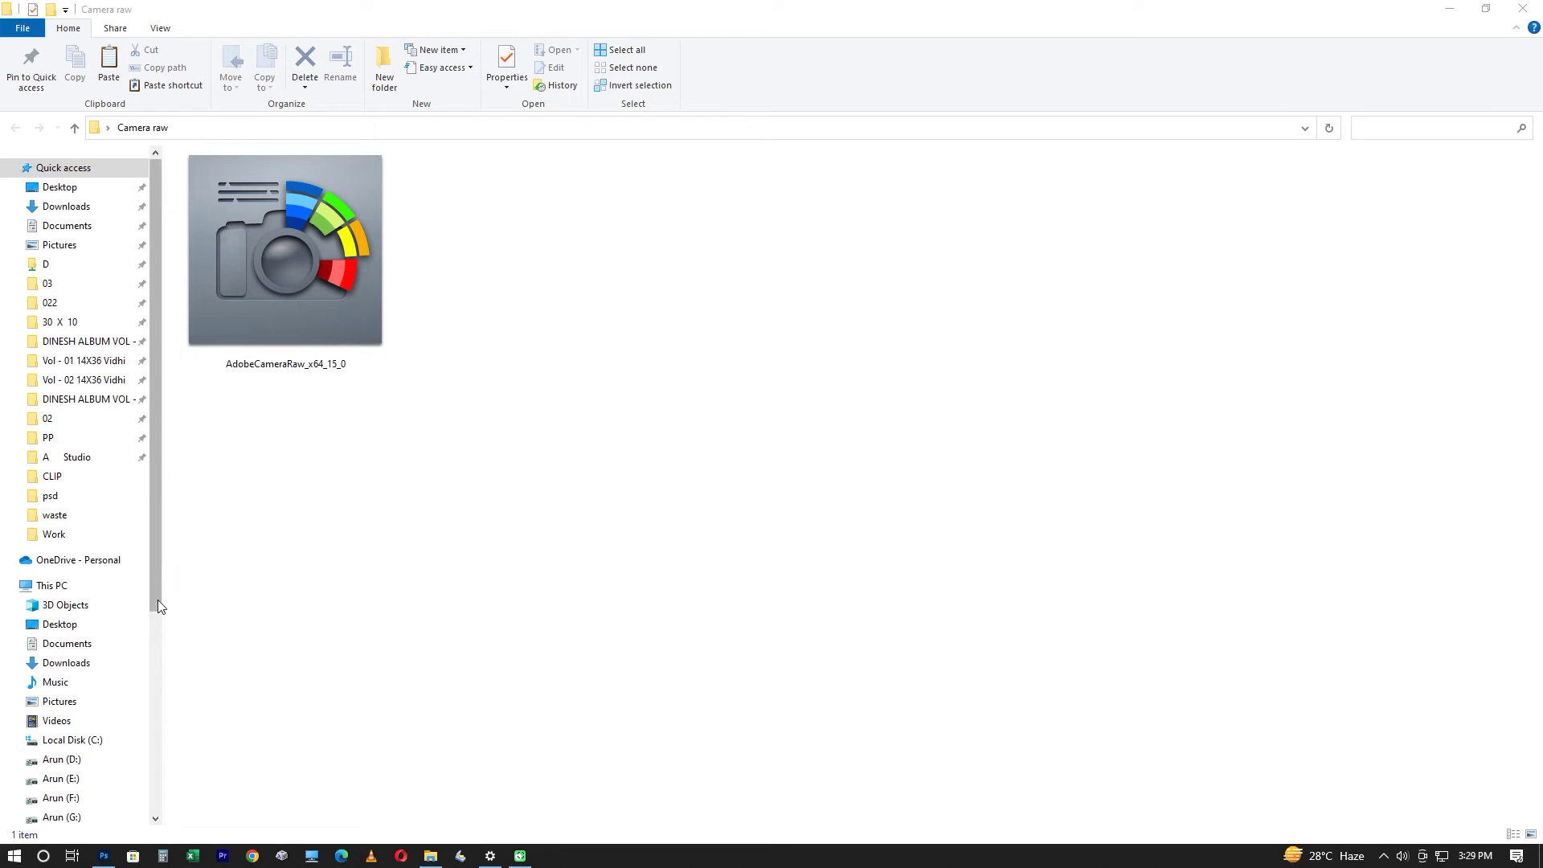
Collapse the Explorer folder tree, select the Camera Raw installer, and bring Photoshop forward
{"action": "left_click_drag", "start_coordinate": [160, 452], "coordinate": [40, 447]}
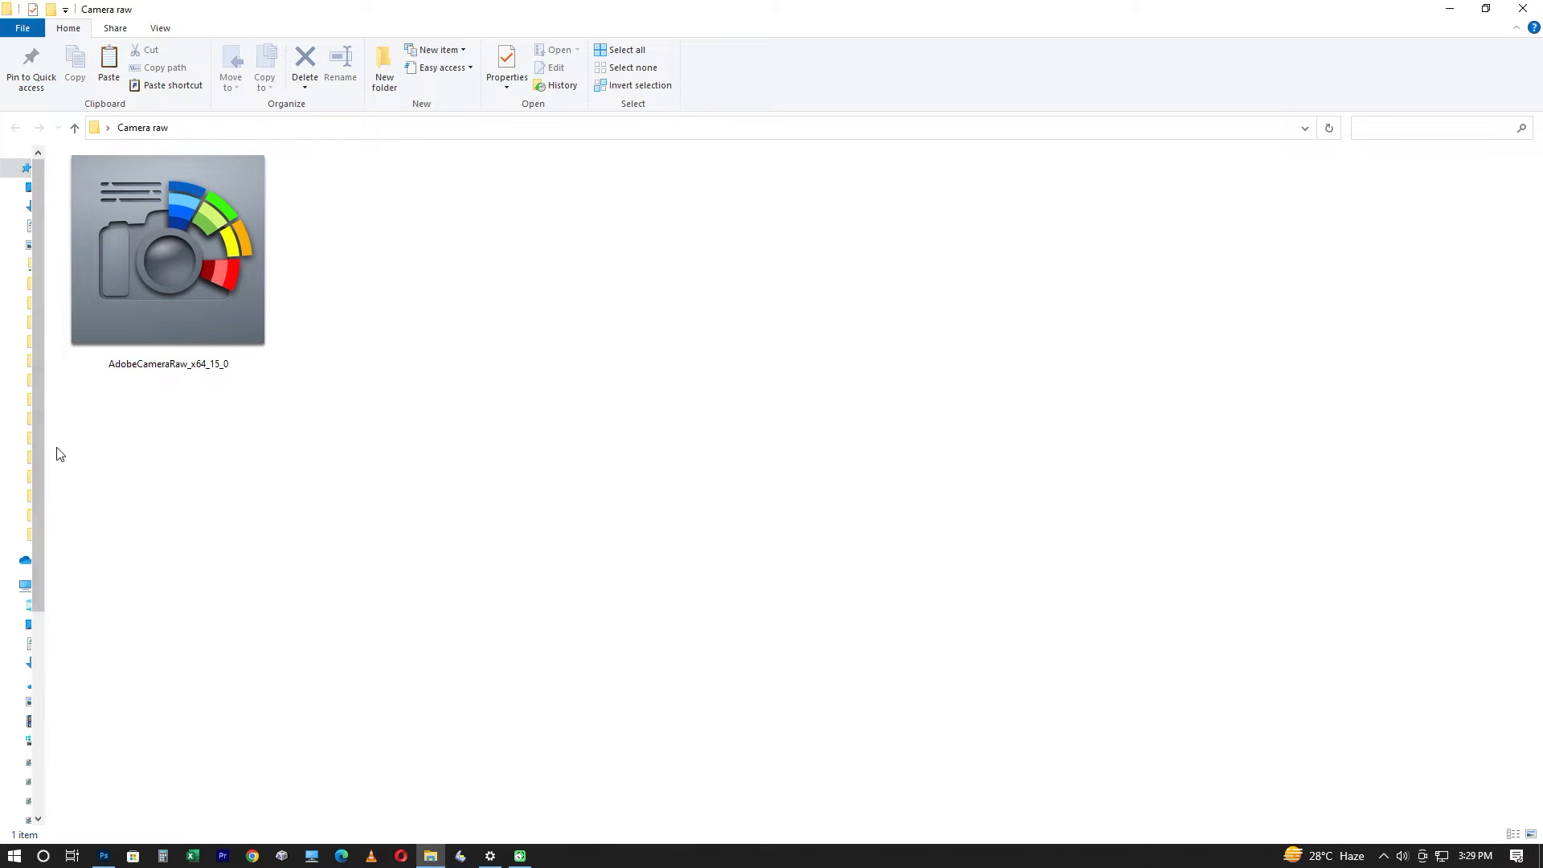
{"action": "left_click", "coordinate": [206, 315]}
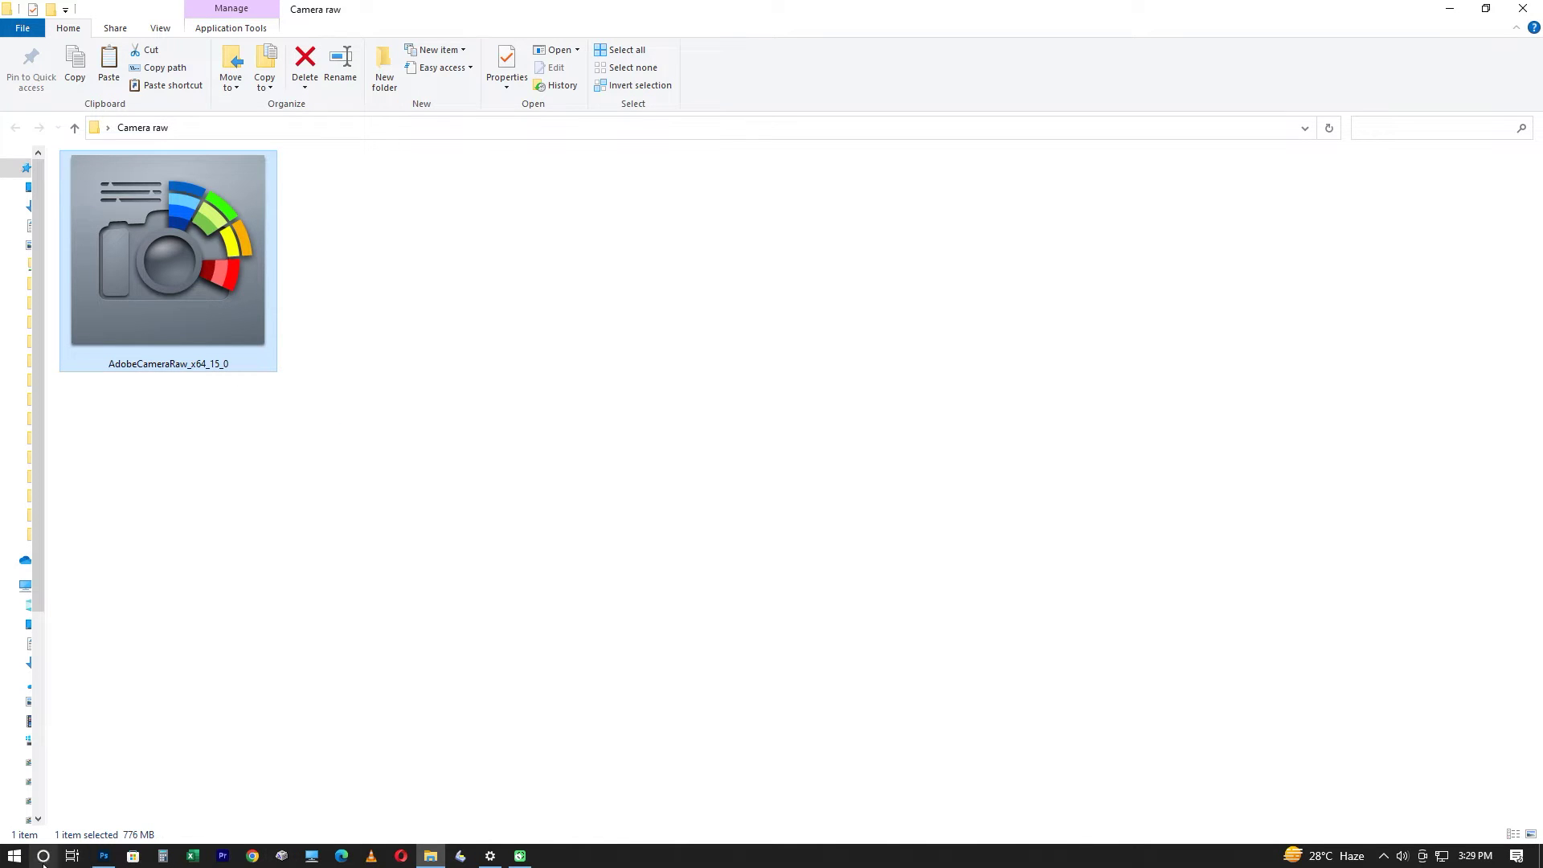
{"action": "left_click", "coordinate": [104, 855]}
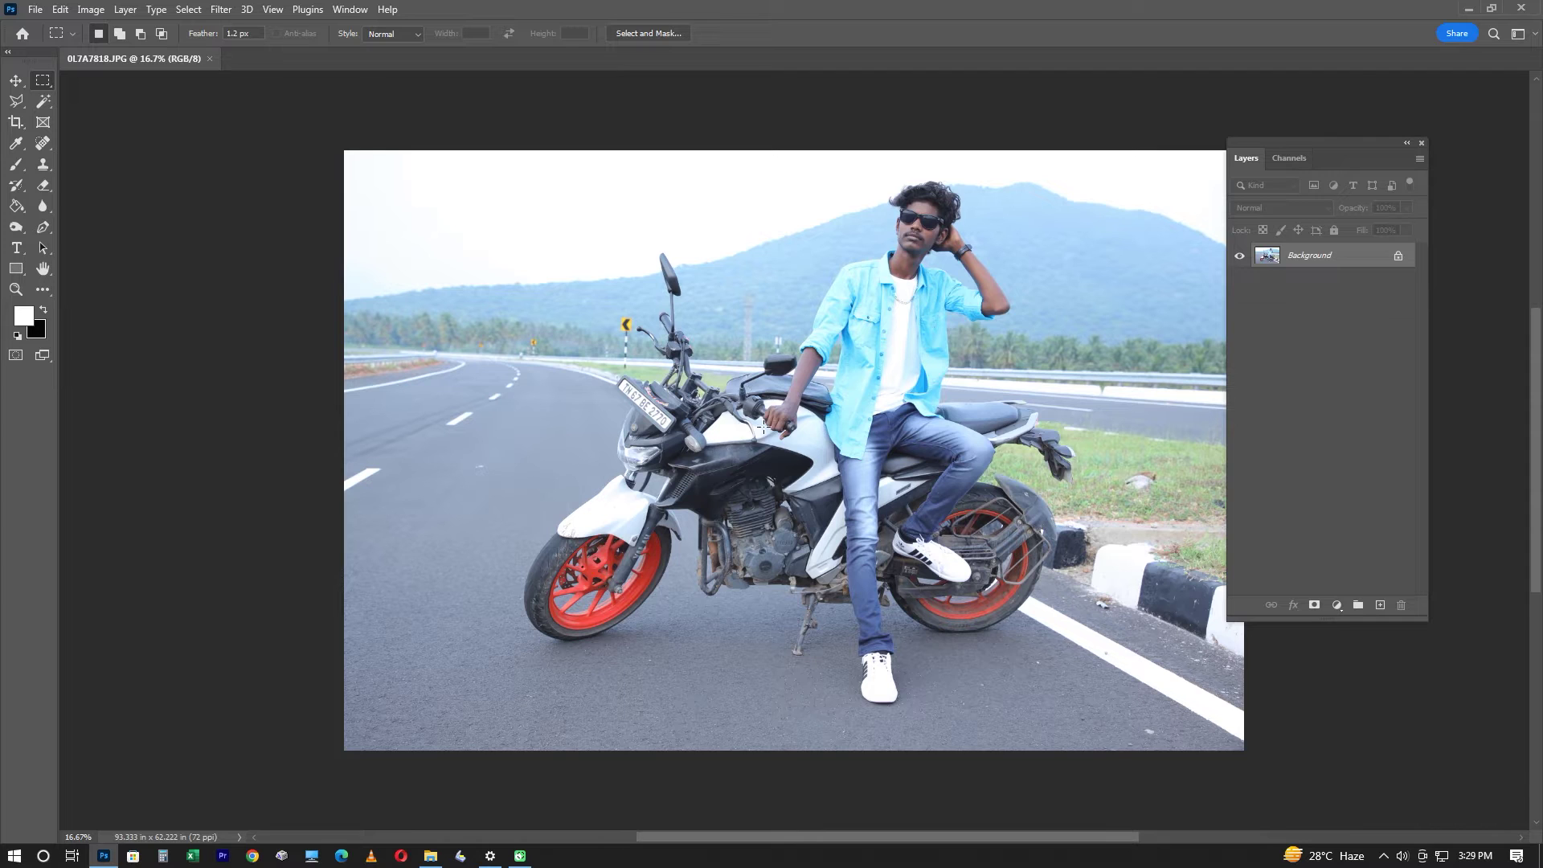
Hide Photoshop's panels to show only the motorbike photo and switch to the Move tool
{"action": "scroll", "coordinate": [731, 393], "scroll_direction": "up", "scroll_amount": 2}
{"action": "key", "text": "Tab"}
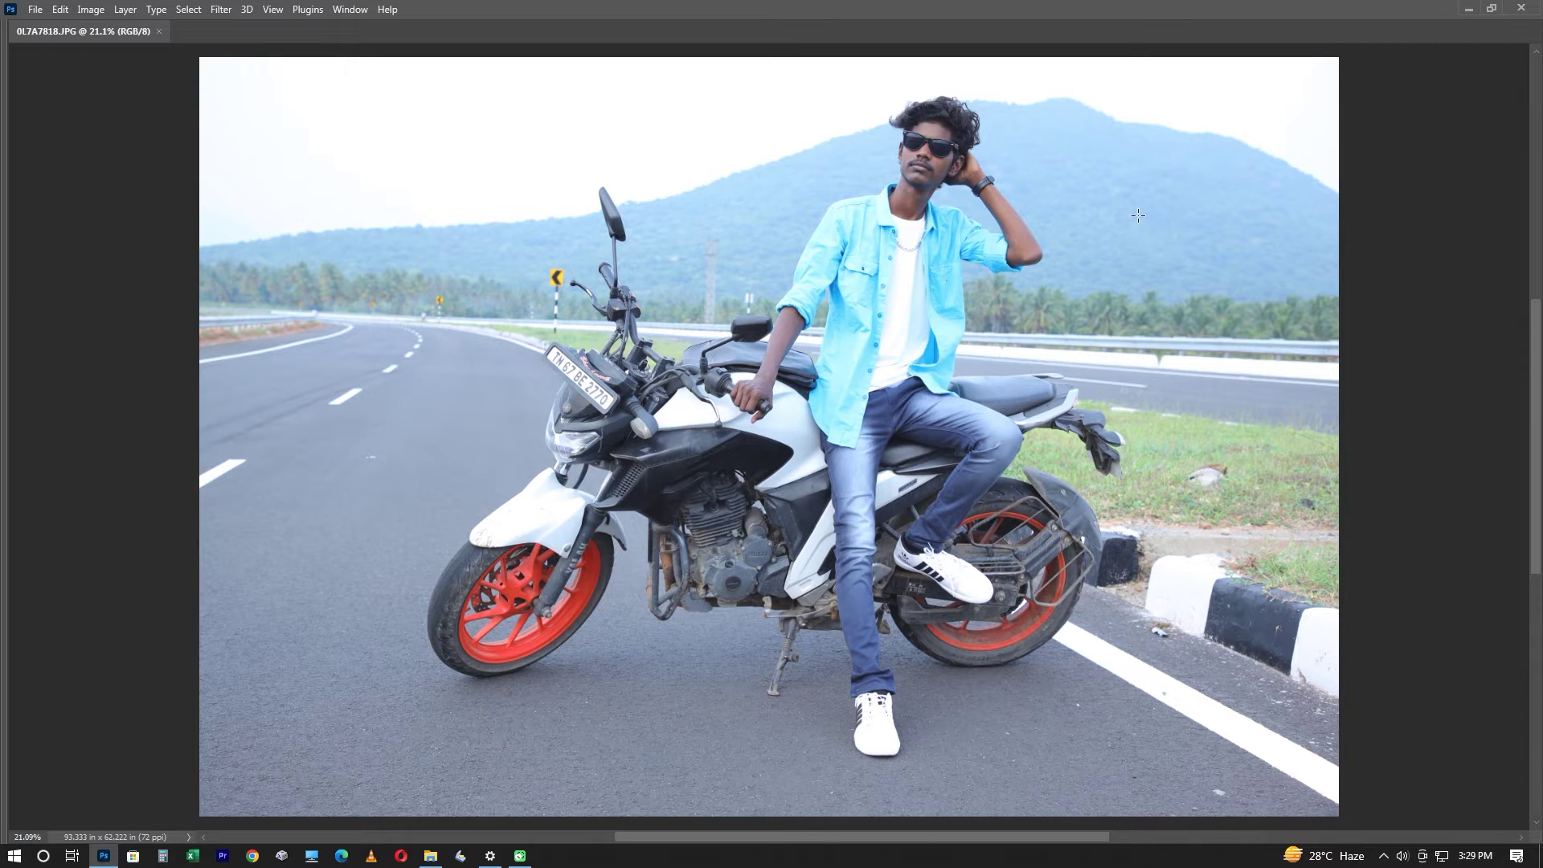
{"action": "key", "text": "v"}
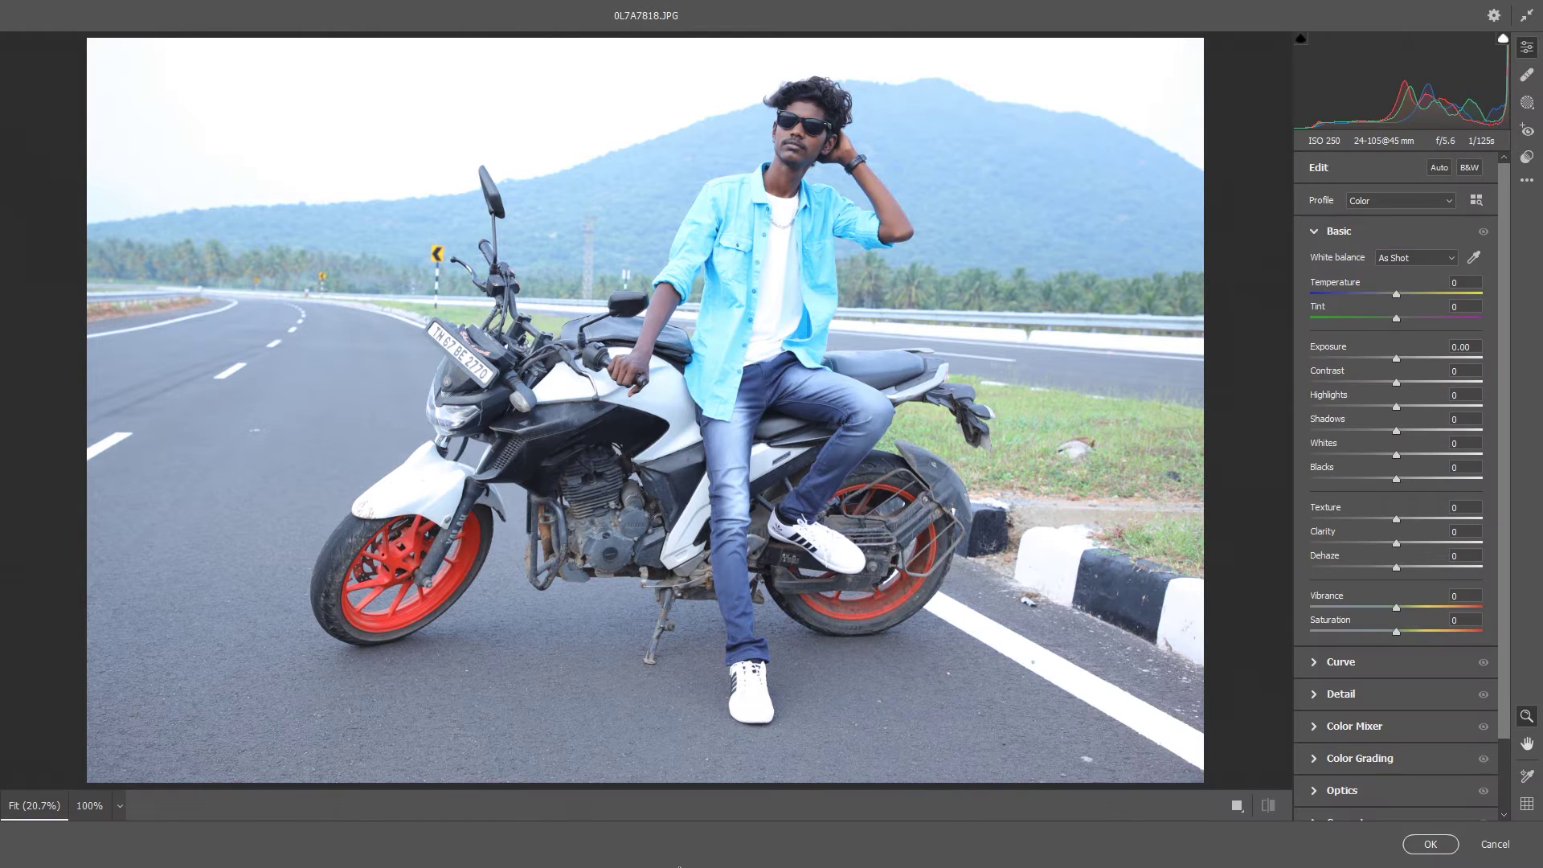
Create a Subject mask, Mask 1, selecting the rider and motorbike
{"action": "left_click", "coordinate": [1528, 105]}
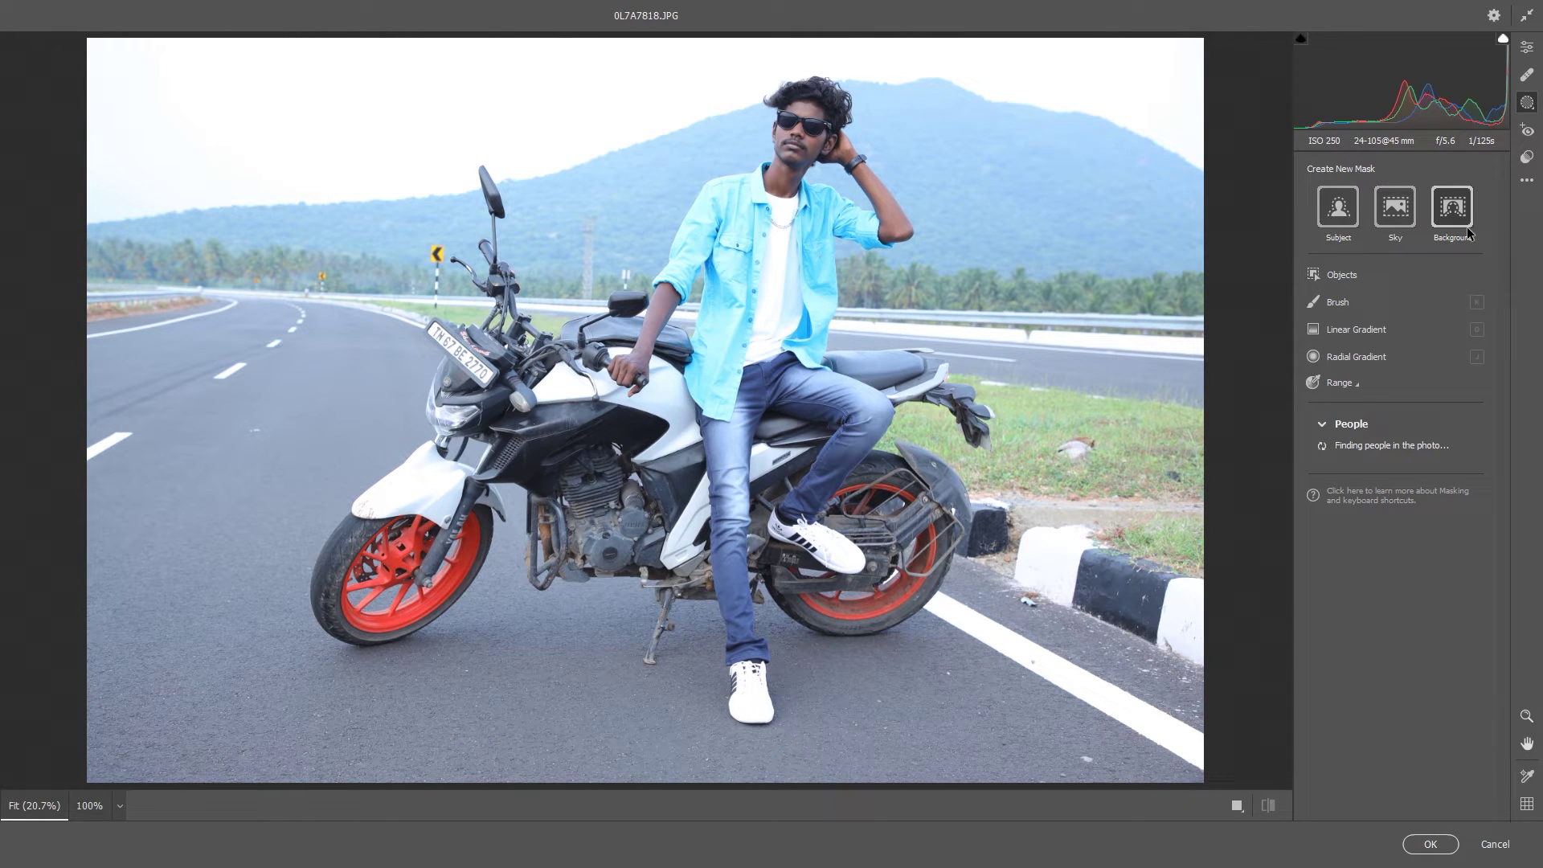
{"action": "left_click", "coordinate": [1350, 219]}
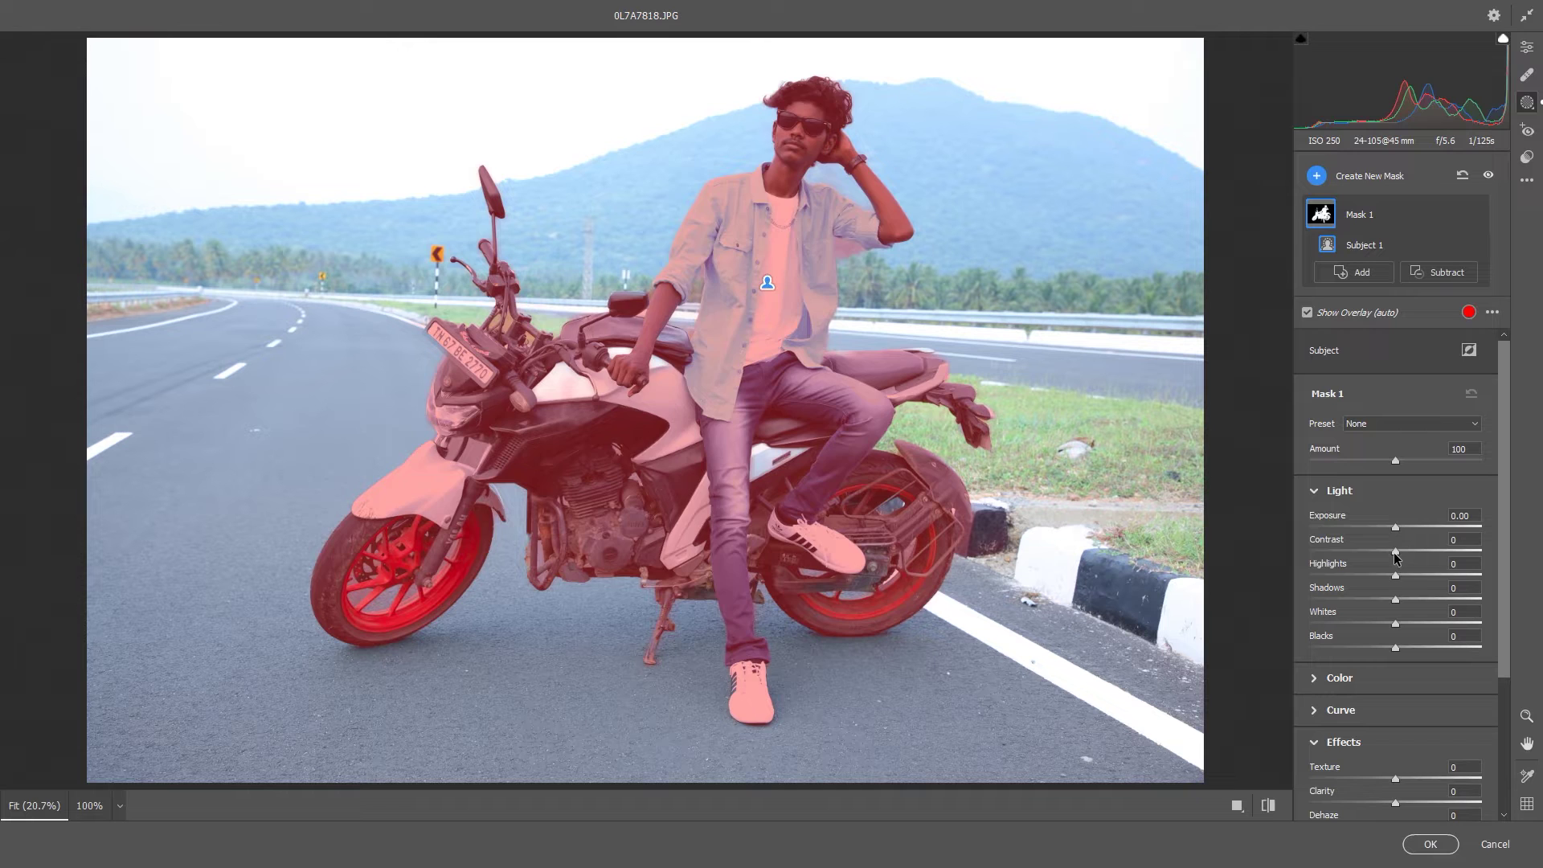
Set the subject mask's Highlights to -44, Shadows +35 and Whites -21
{"action": "mouse_move", "coordinate": [1395, 553]}
{"action": "left_mouse_down"}
{"action": "mouse_move", "coordinate": [1420, 547]}
{"action": "mouse_move", "coordinate": [1344, 551]}
{"action": "left_mouse_up"}
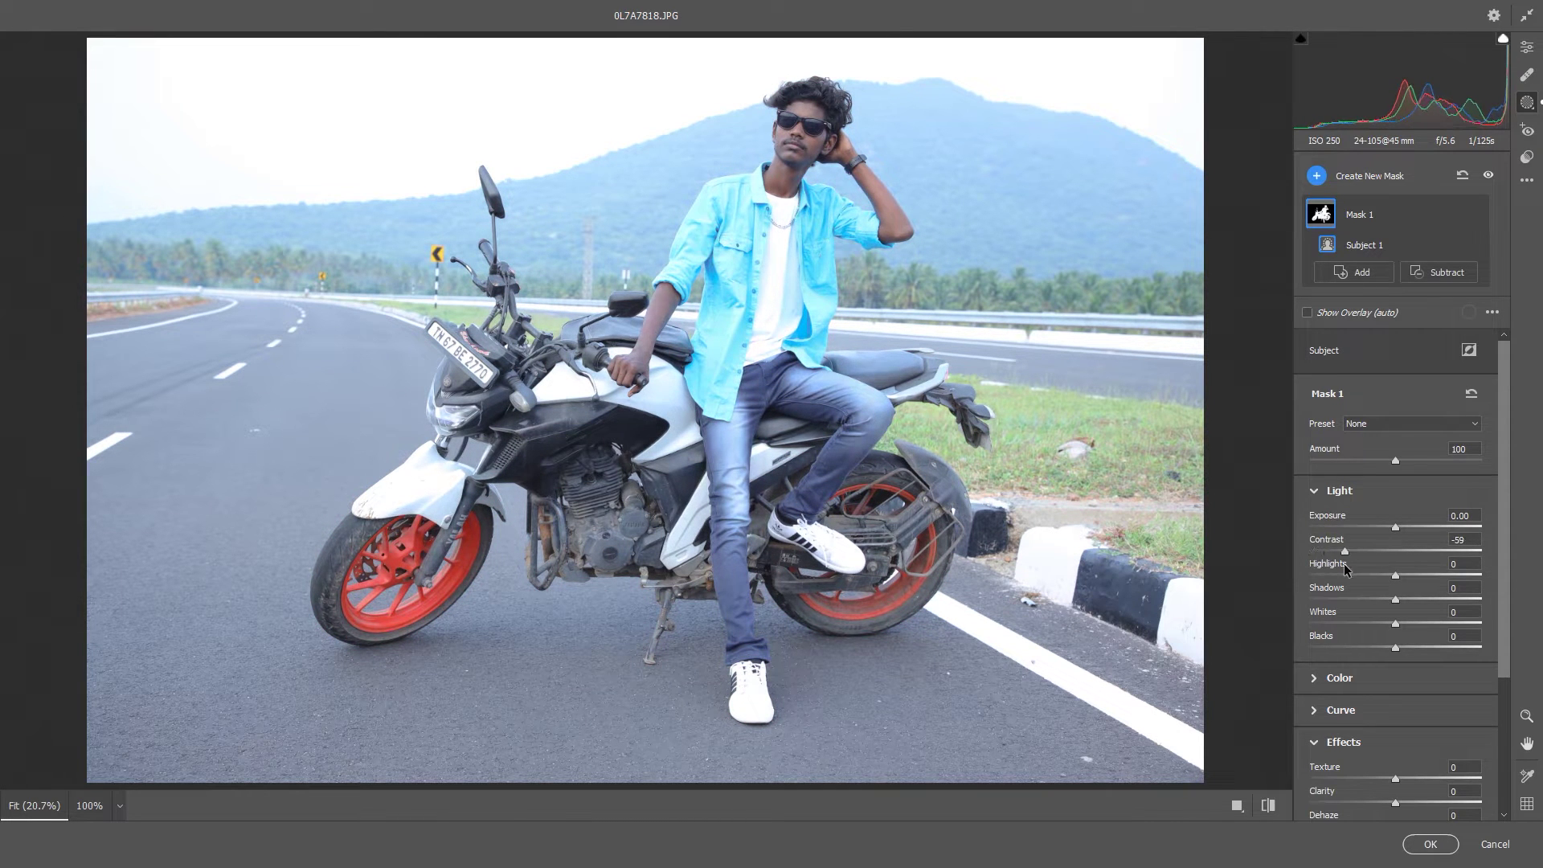
{"action": "left_click_drag", "start_coordinate": [1435, 572], "coordinate": [1471, 576]}
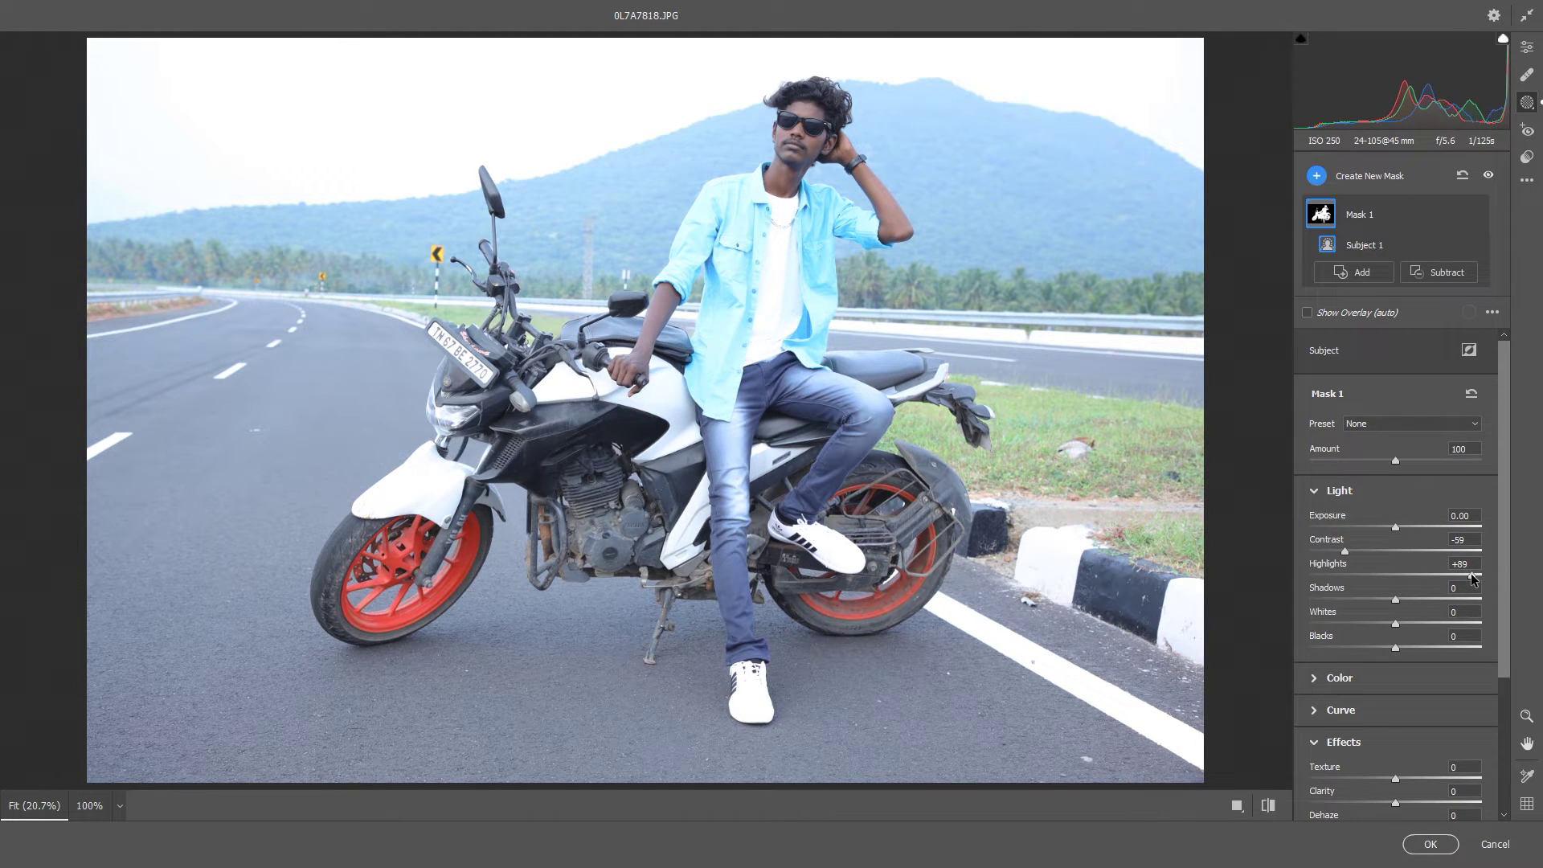
{"action": "left_click_drag", "start_coordinate": [1436, 565], "coordinate": [1429, 575]}
{"action": "left_click_drag", "start_coordinate": [1344, 552], "coordinate": [1328, 553]}
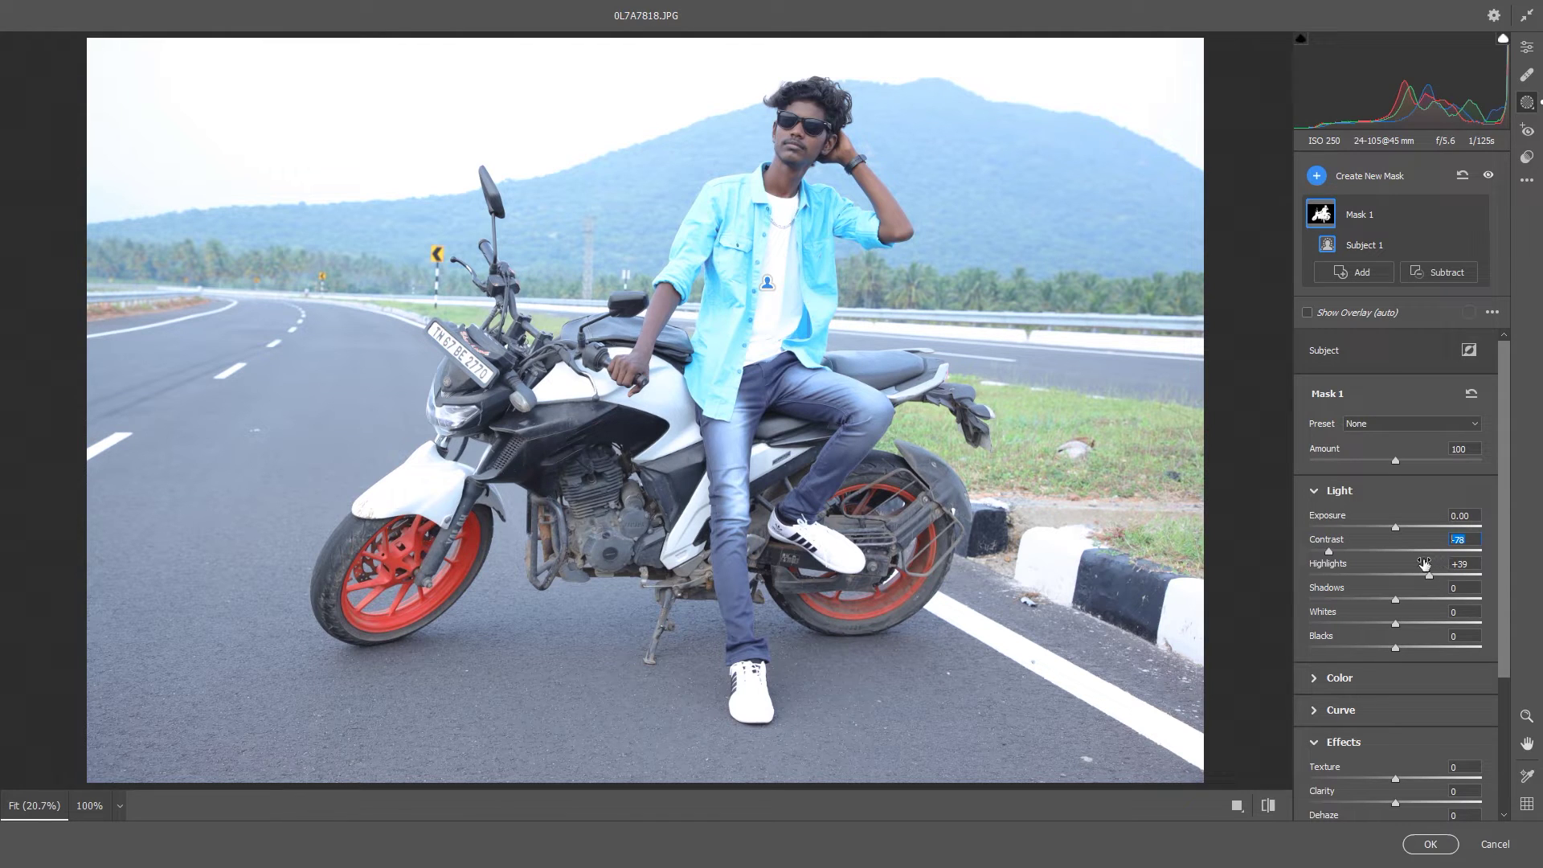
{"action": "type", "text": "0"}
{"action": "mouse_move", "coordinate": [1429, 575]}
{"action": "left_mouse_down"}
{"action": "mouse_move", "coordinate": [1357, 585]}
{"action": "mouse_move", "coordinate": [1439, 601]}
{"action": "left_mouse_up"}
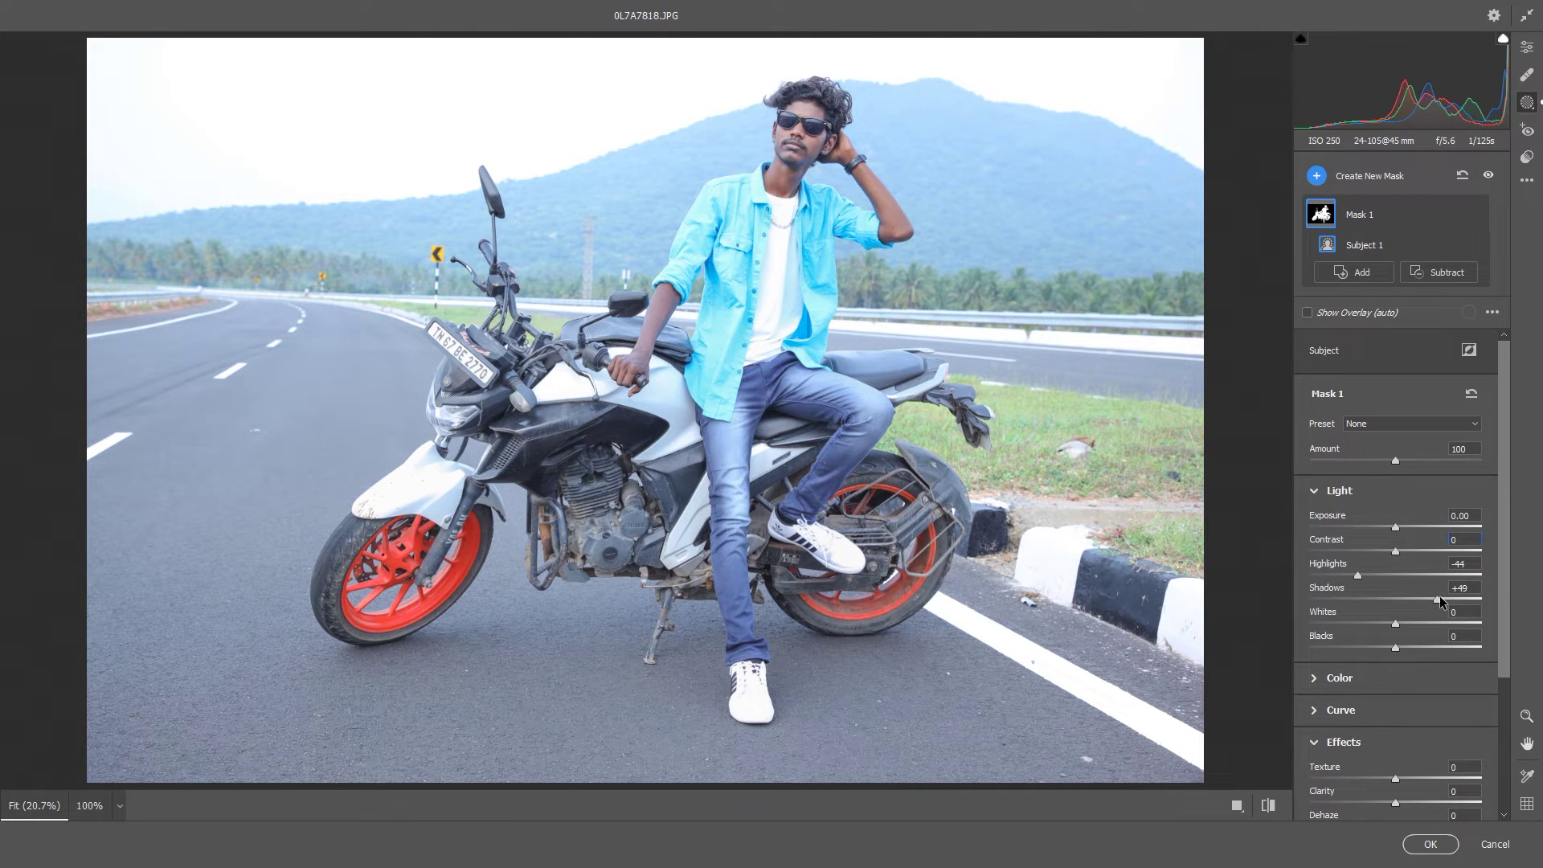
{"action": "left_click_drag", "start_coordinate": [1434, 600], "coordinate": [1378, 624]}
Lift the subject's Blacks to +16 and add Texture +7 and Clarity +18
{"action": "scroll", "coordinate": [1376, 563], "scroll_direction": "down", "scroll_amount": 5}
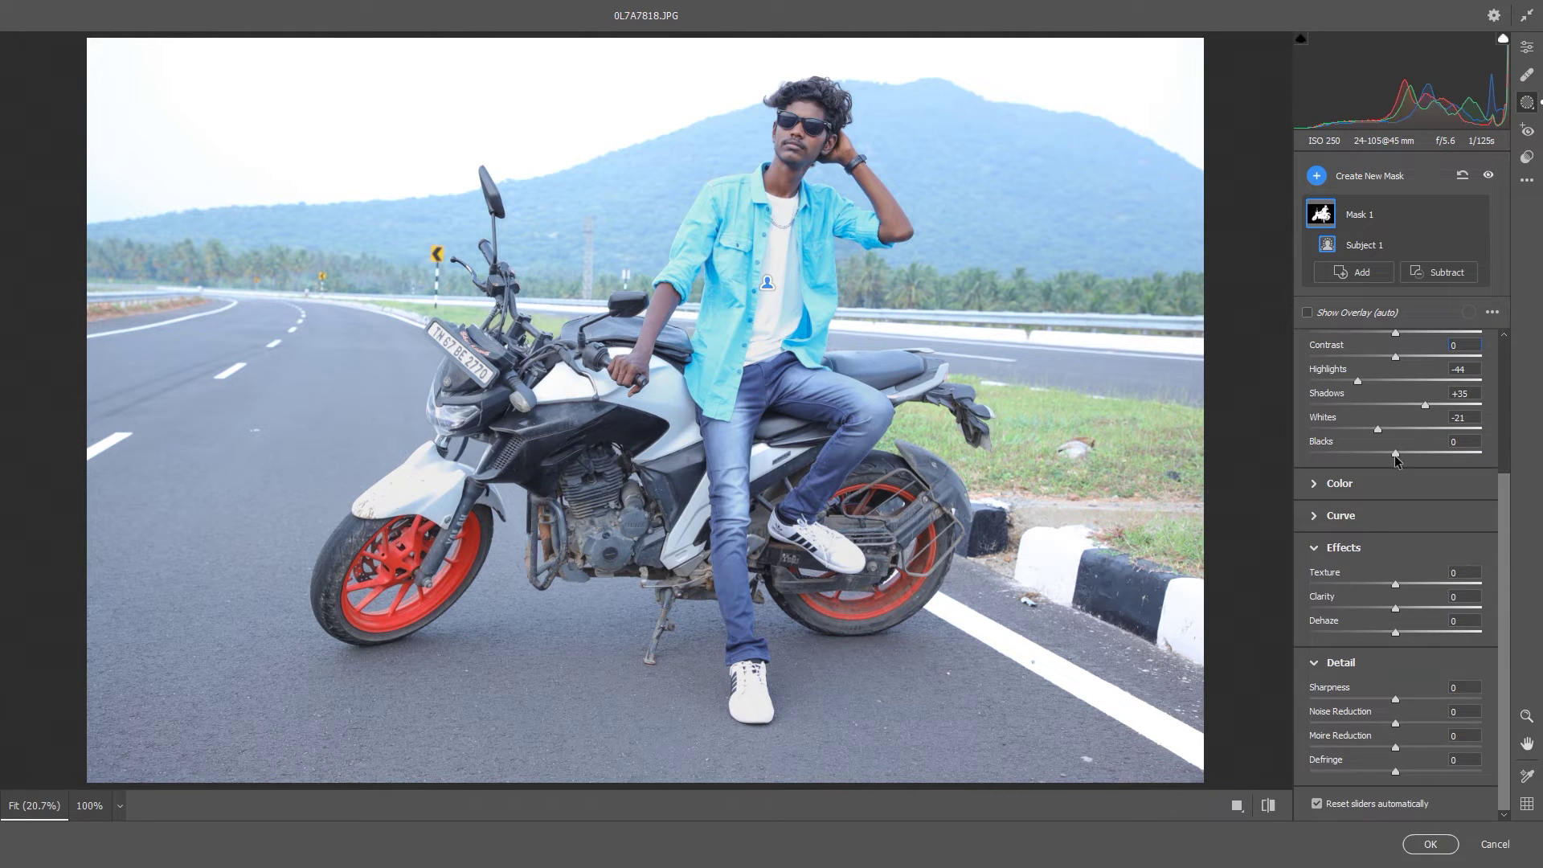
{"action": "left_click_drag", "start_coordinate": [1396, 455], "coordinate": [1409, 455]}
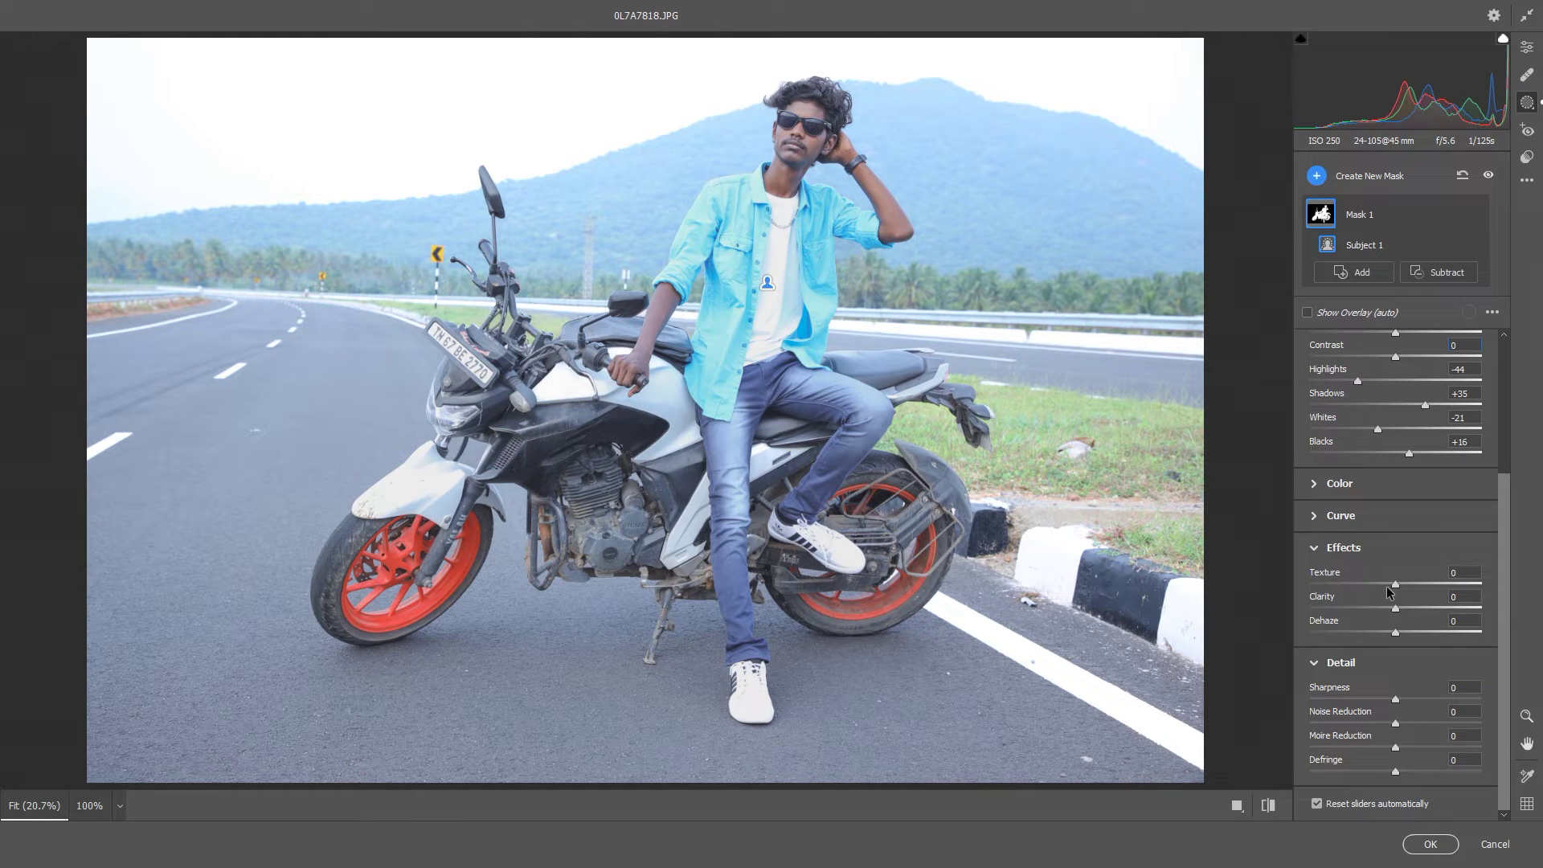
{"action": "left_click_drag", "start_coordinate": [1395, 585], "coordinate": [1407, 607]}
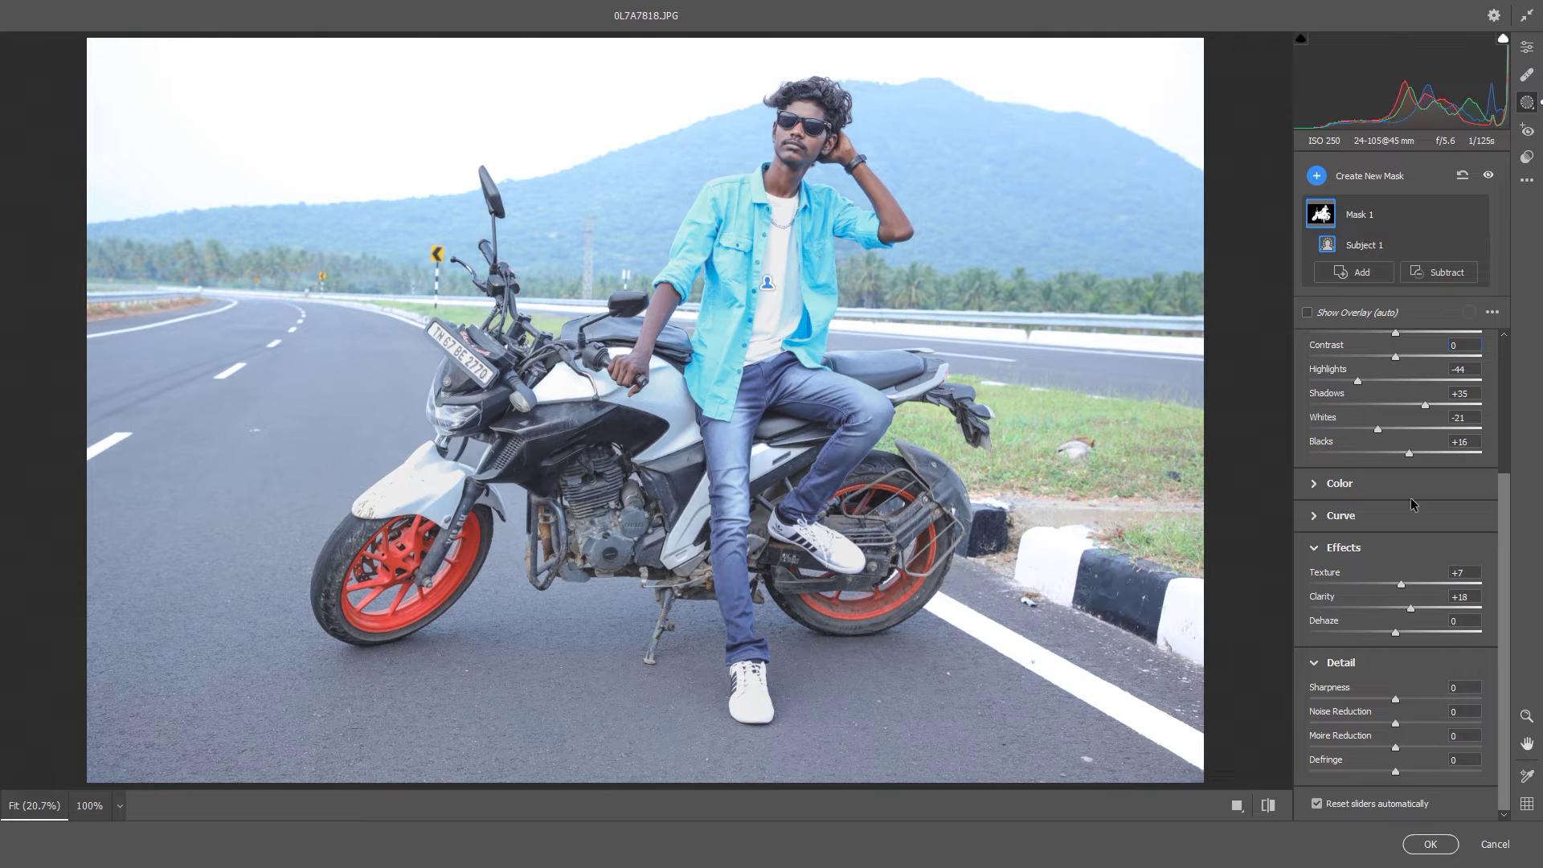
{"action": "left_click", "coordinate": [1315, 486]}
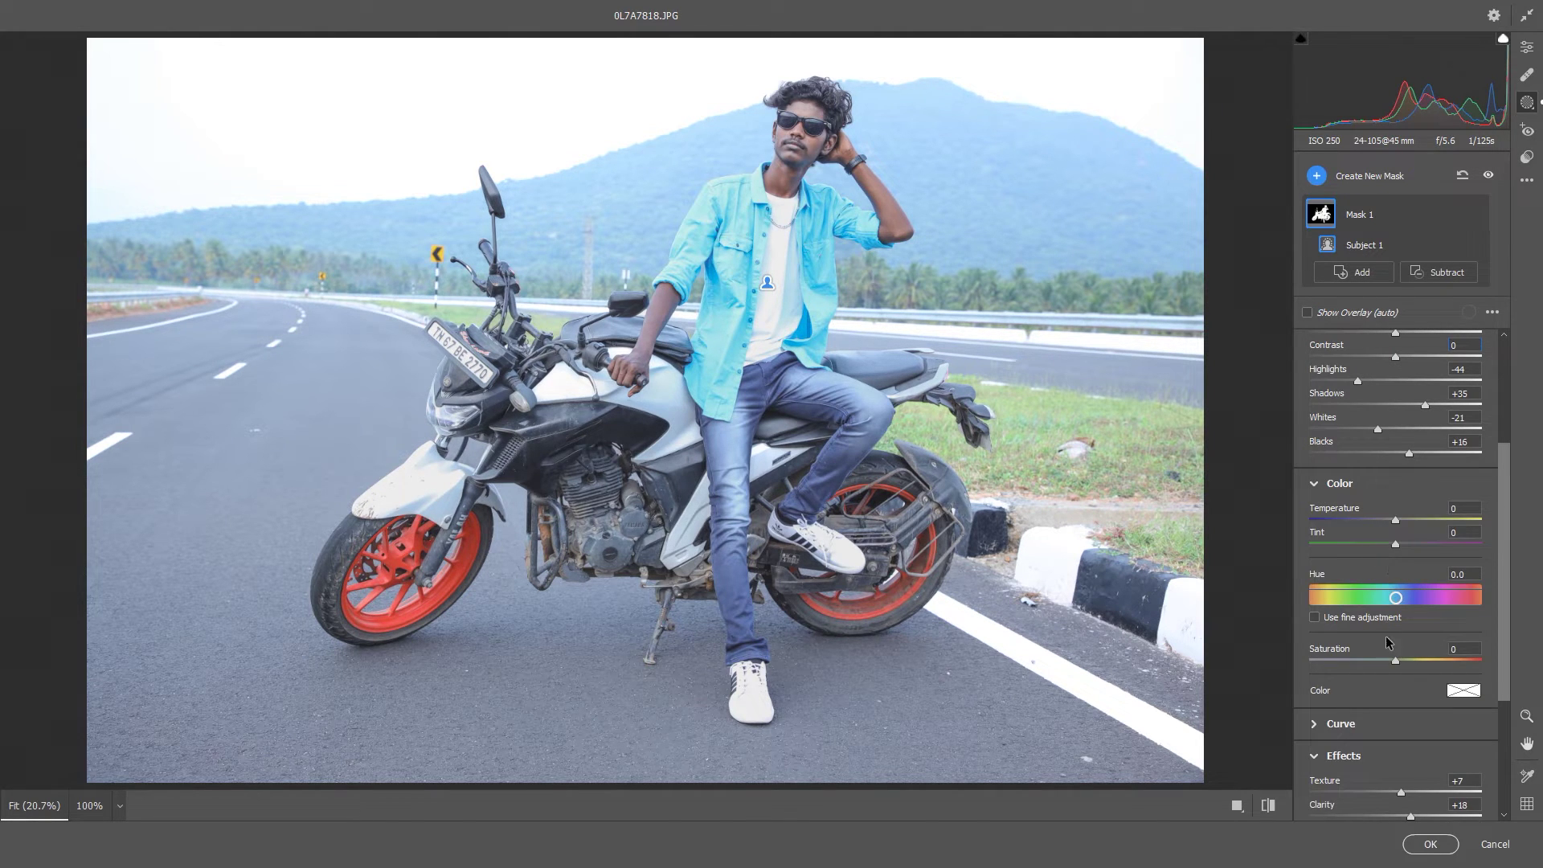
Raise the subject mask's Saturation to +7 and review its tone curve
{"action": "left_click_drag", "start_coordinate": [1396, 663], "coordinate": [1403, 663]}
{"action": "scroll", "coordinate": [1374, 564], "scroll_direction": "down", "scroll_amount": 5}
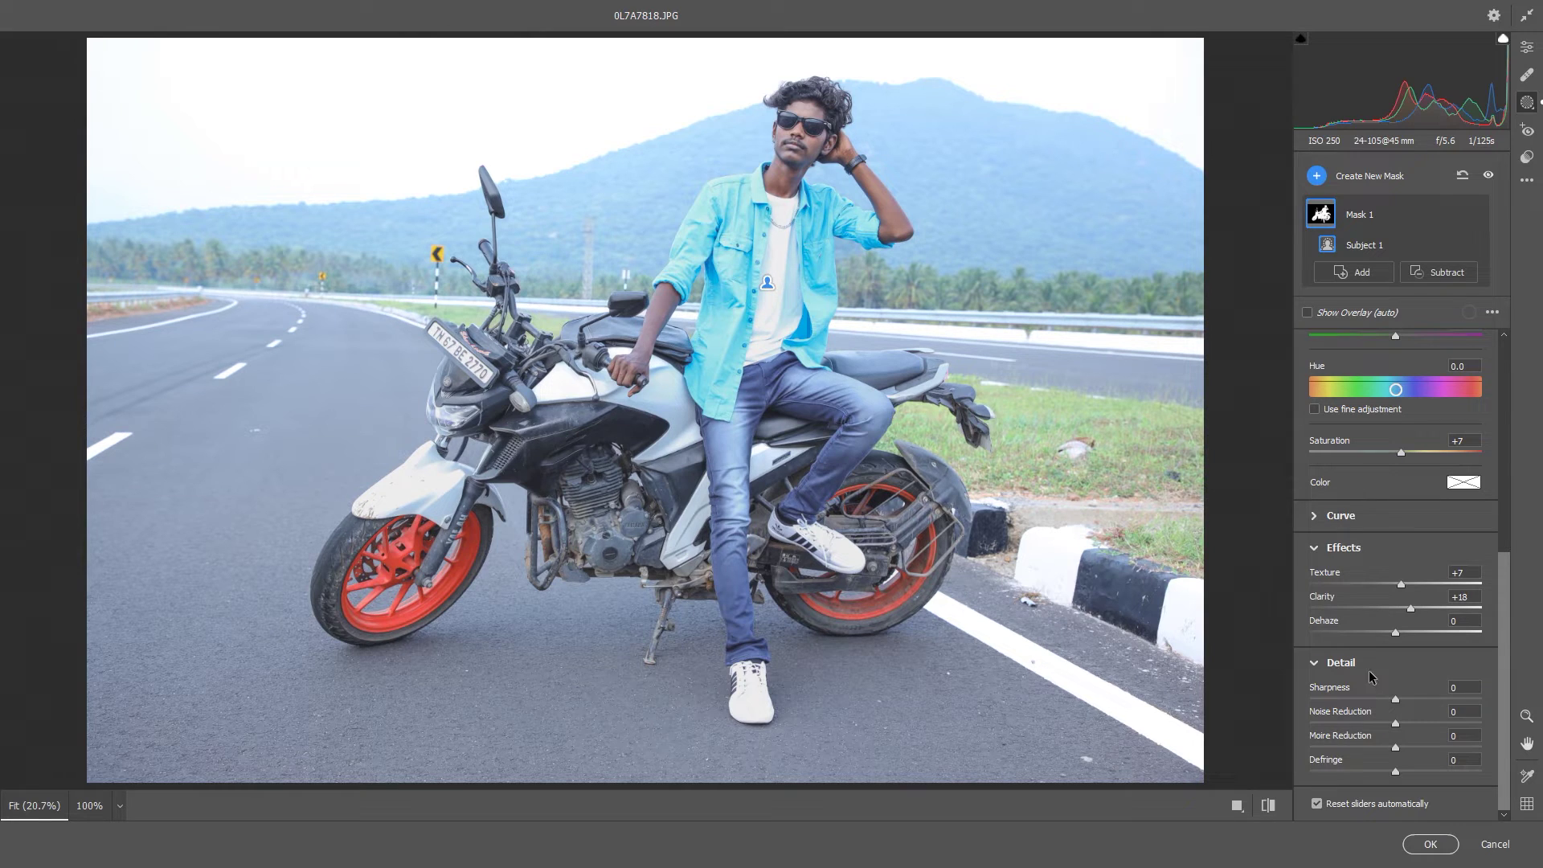
{"action": "left_click", "coordinate": [1330, 515]}
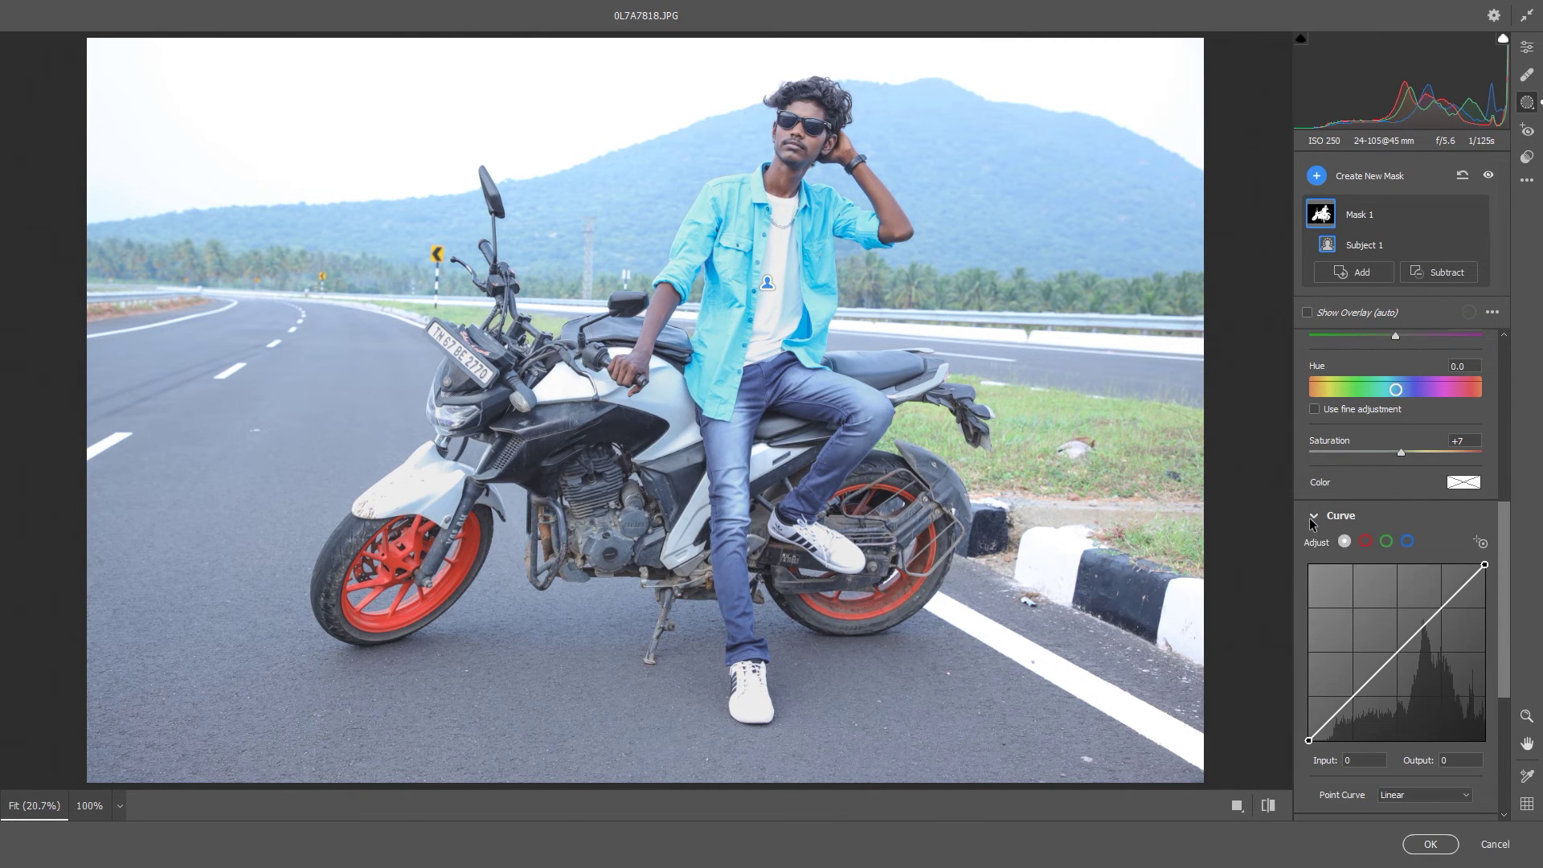
{"action": "scroll", "coordinate": [1366, 589], "scroll_direction": "down", "scroll_amount": 3}
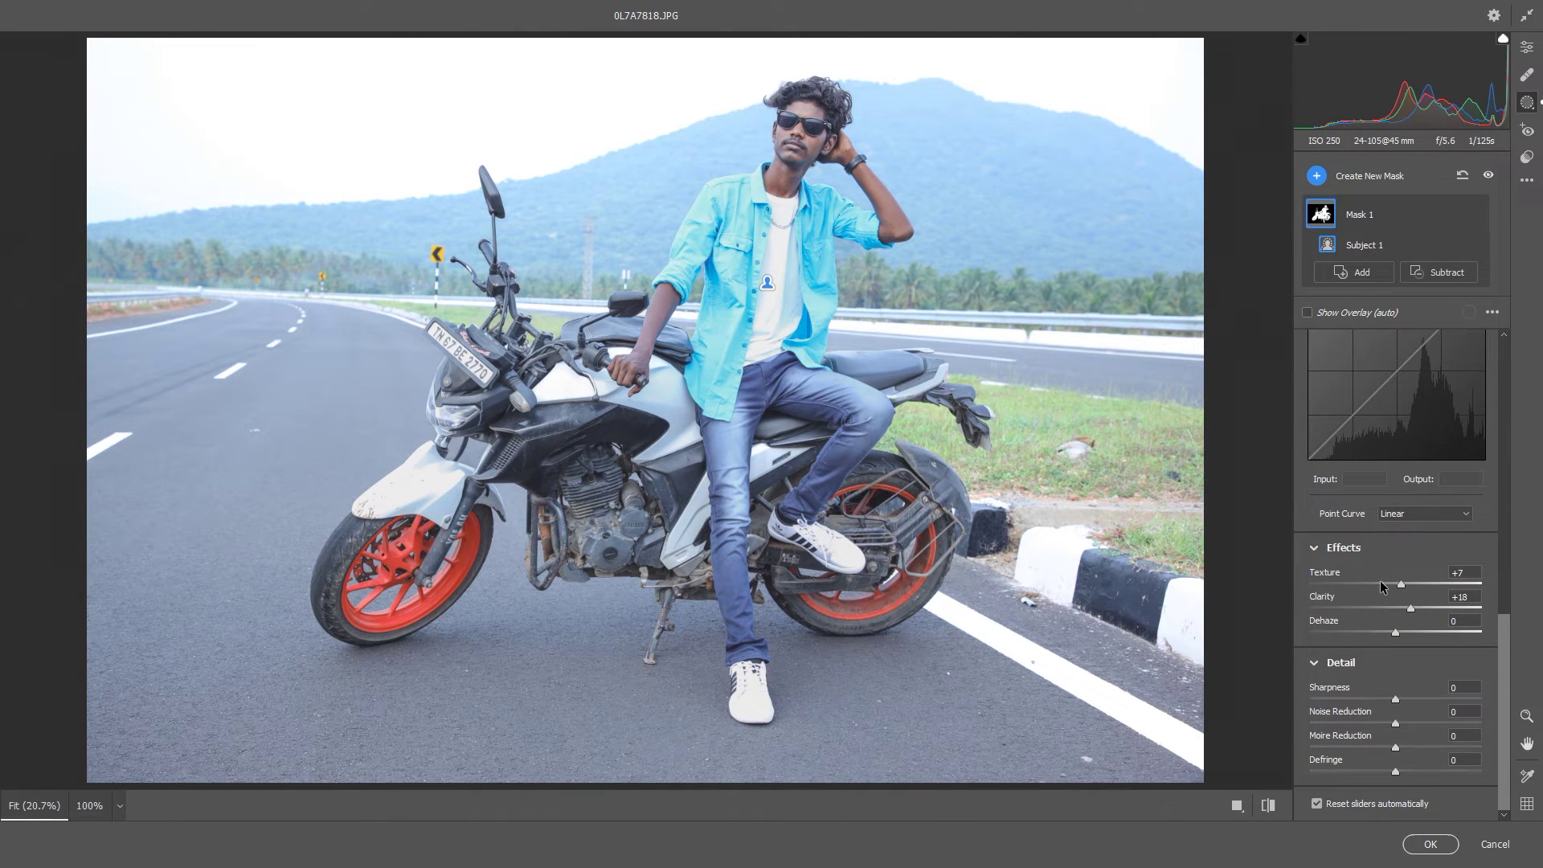
{"action": "scroll", "coordinate": [1377, 583], "scroll_direction": "up", "scroll_amount": 2}
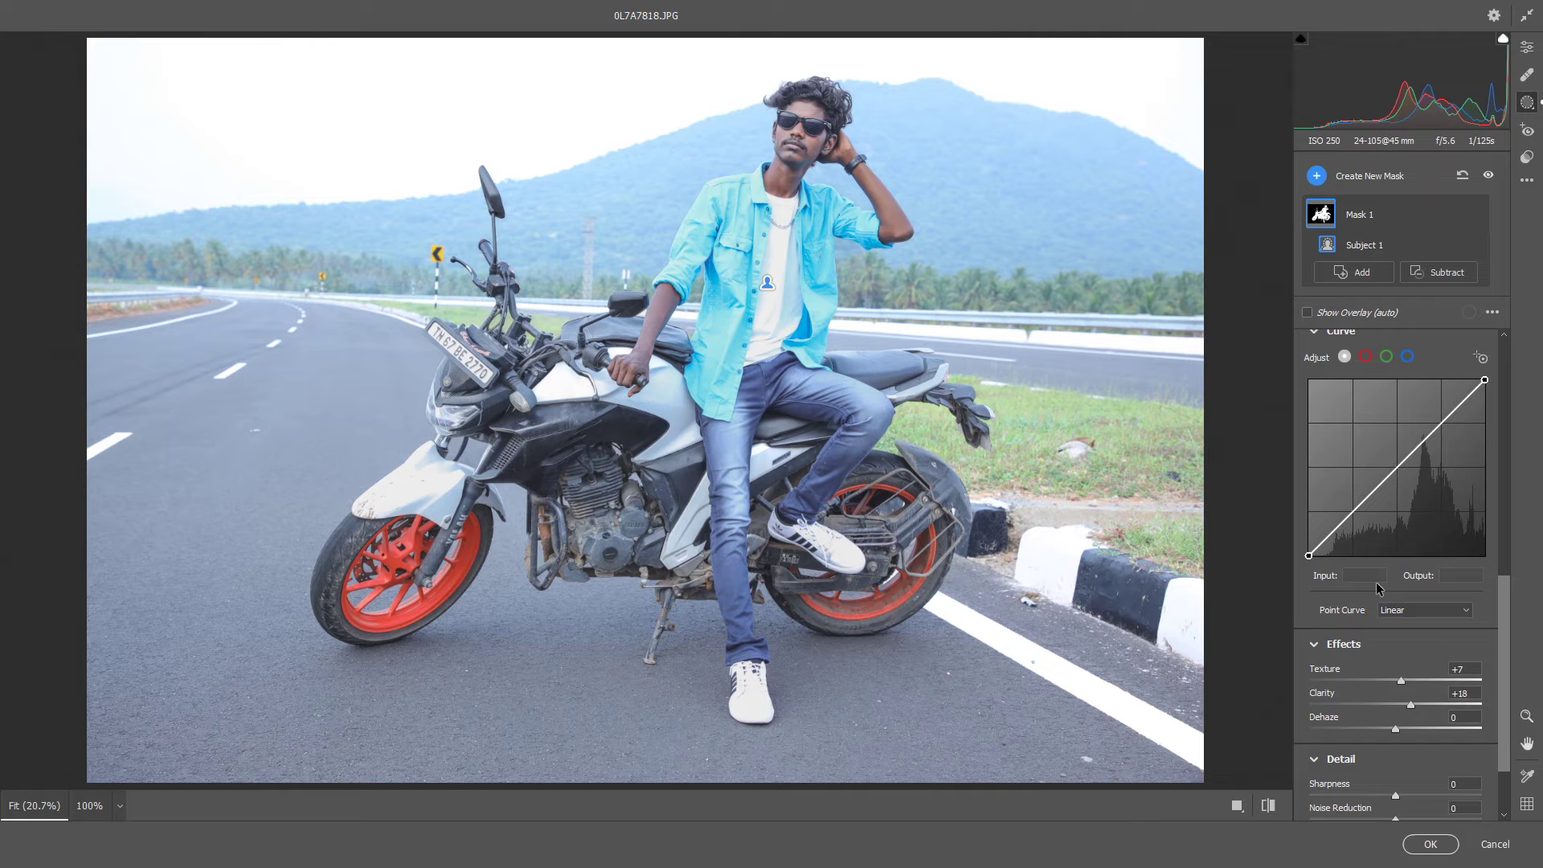
{"action": "scroll", "coordinate": [1374, 581], "scroll_direction": "up", "scroll_amount": 2}
{"action": "scroll", "coordinate": [1371, 583], "scroll_direction": "up", "scroll_amount": 4}
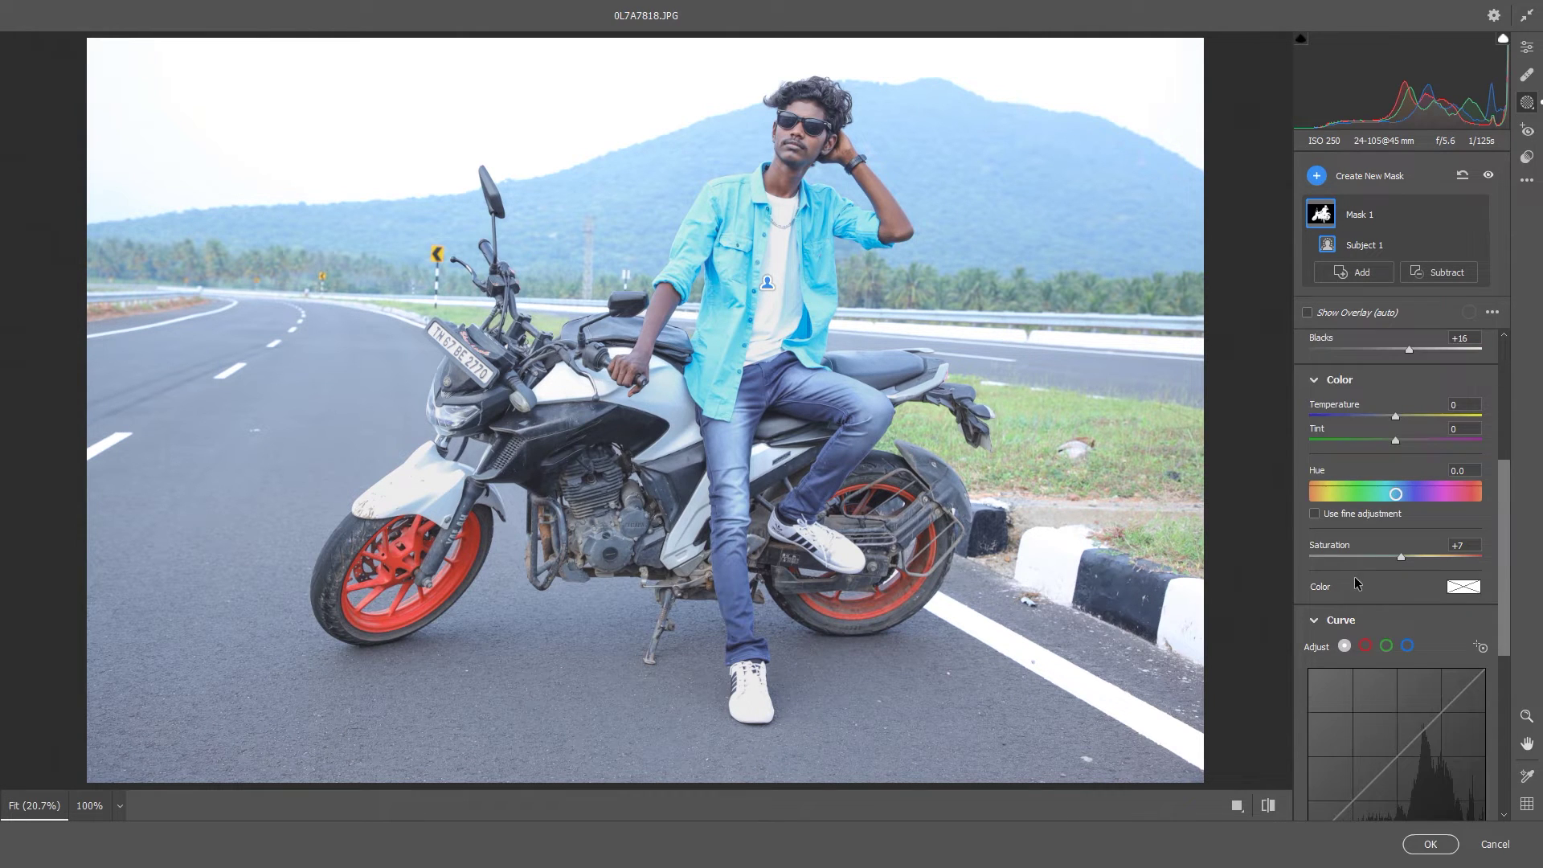
{"action": "left_click", "coordinate": [1326, 621]}
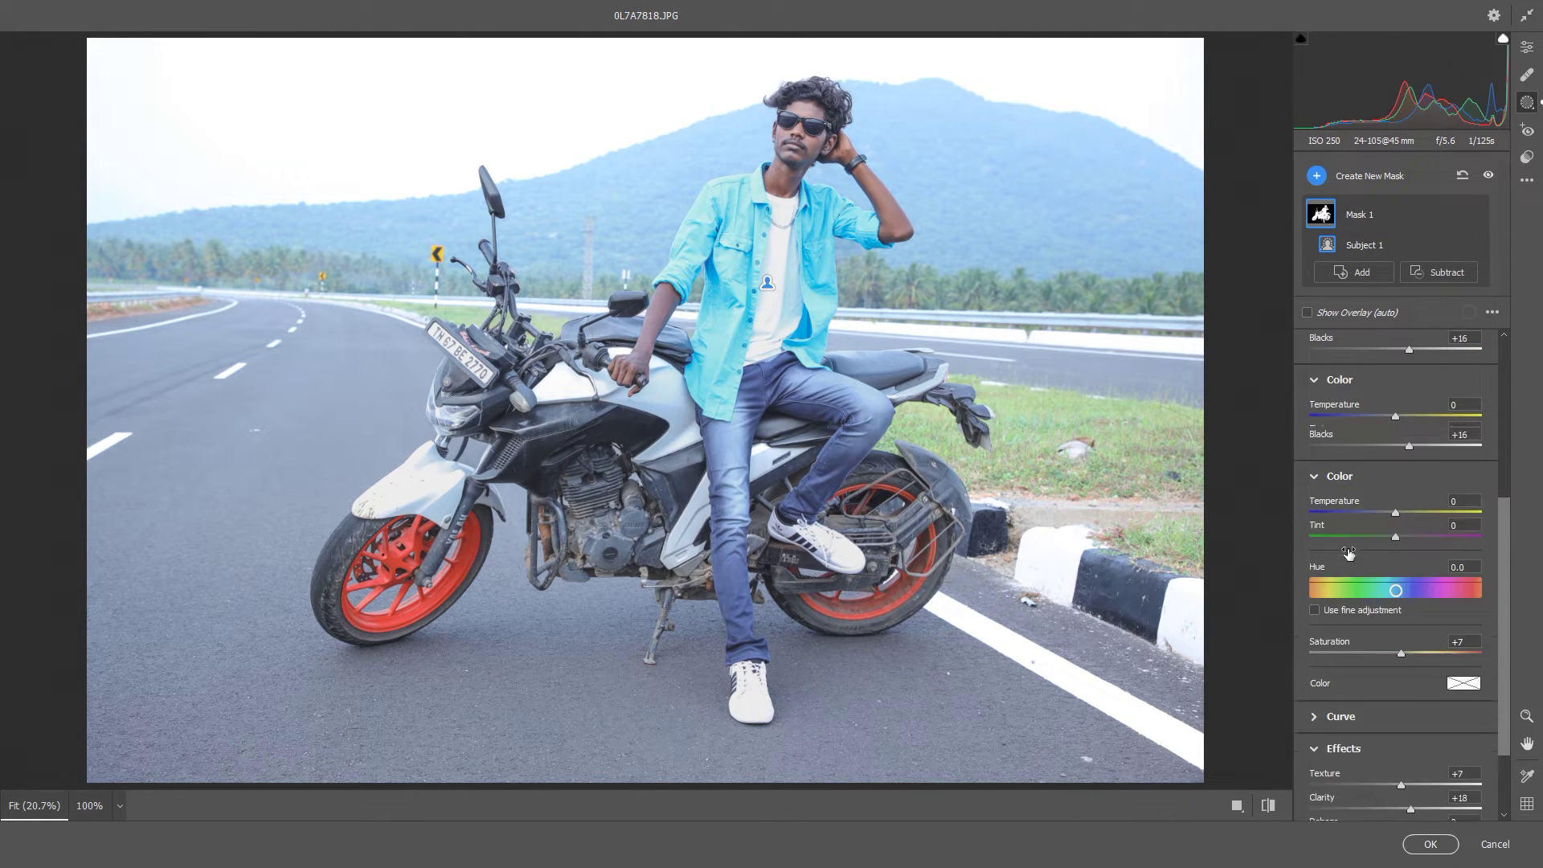
Ease the subject's Shadows to +34, Exposure to -0.10, with Contrast +11
{"action": "scroll", "coordinate": [1349, 553], "scroll_direction": "up", "scroll_amount": 2}
{"action": "scroll", "coordinate": [1347, 552], "scroll_direction": "up", "scroll_amount": 2}
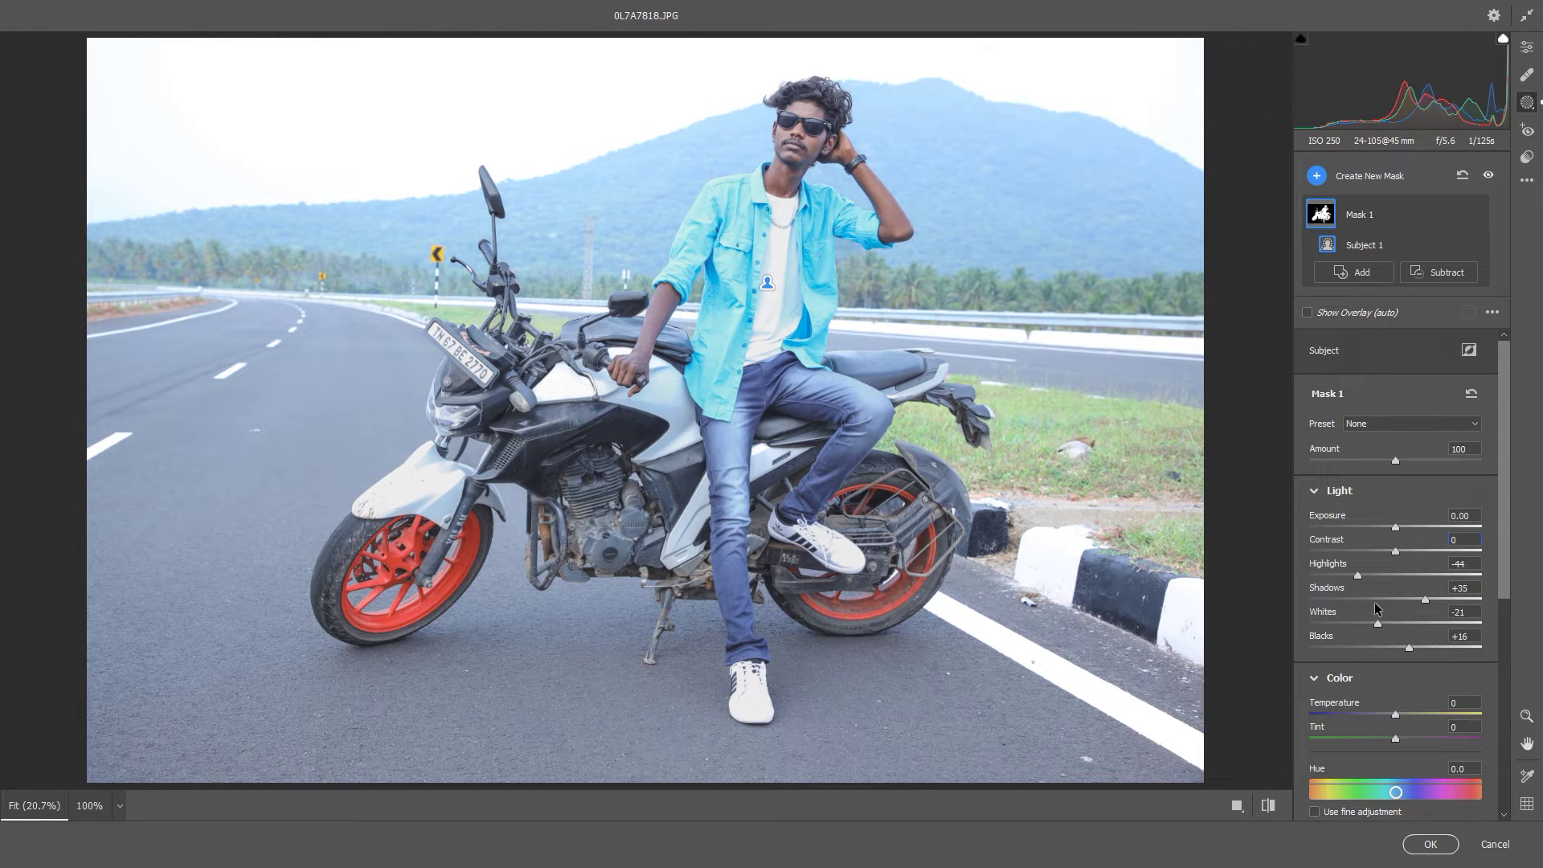
{"action": "left_click_drag", "start_coordinate": [1425, 601], "coordinate": [1424, 601]}
{"action": "left_click_drag", "start_coordinate": [1395, 530], "coordinate": [1405, 551]}
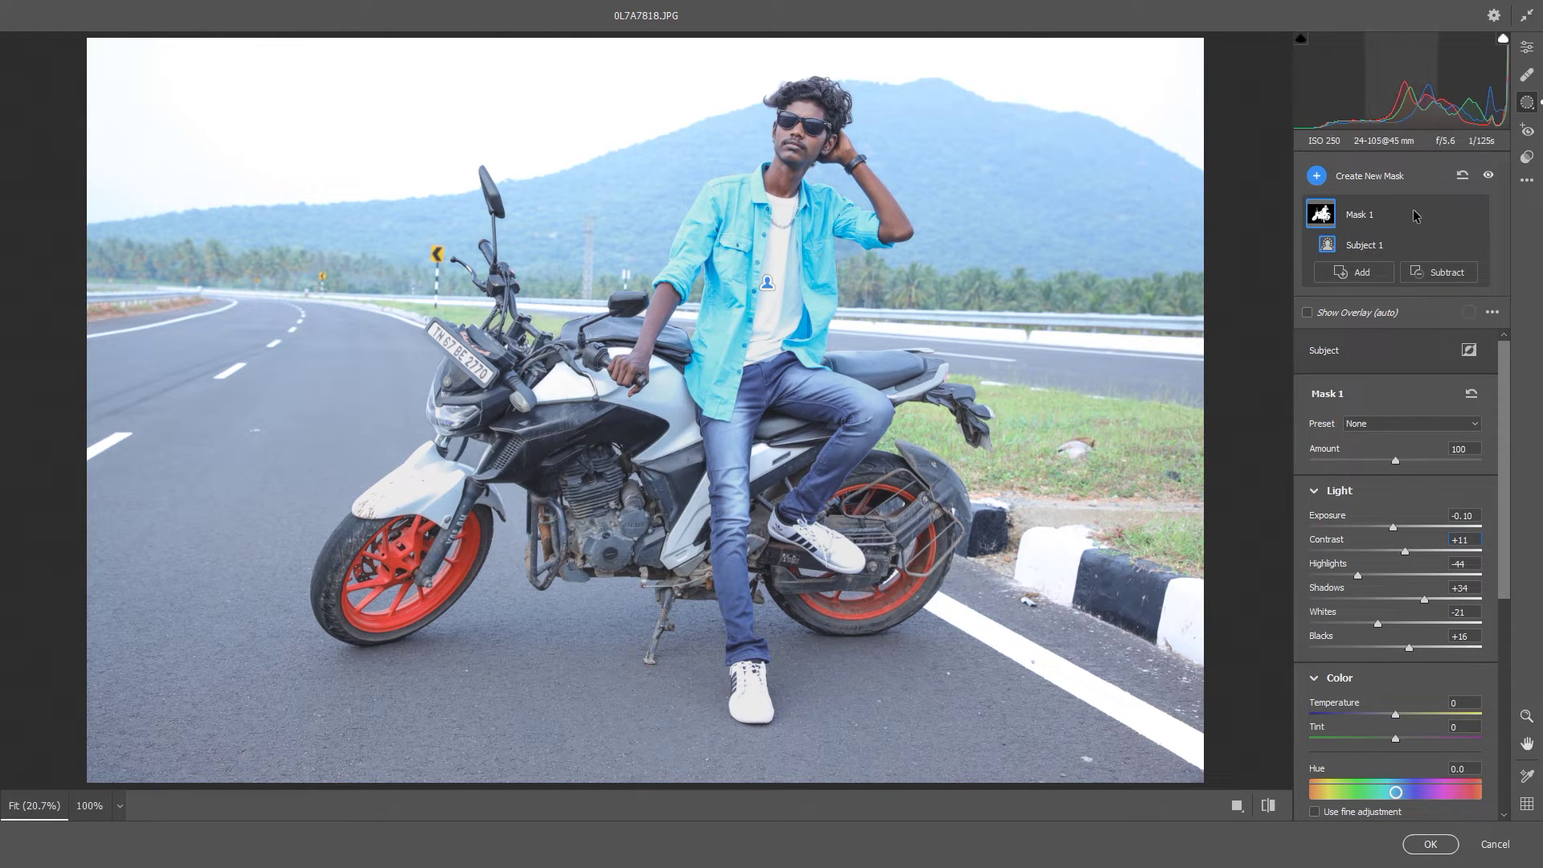
Create a Background mask and darken its exposure to -0.55
{"action": "left_click", "coordinate": [1316, 175]}
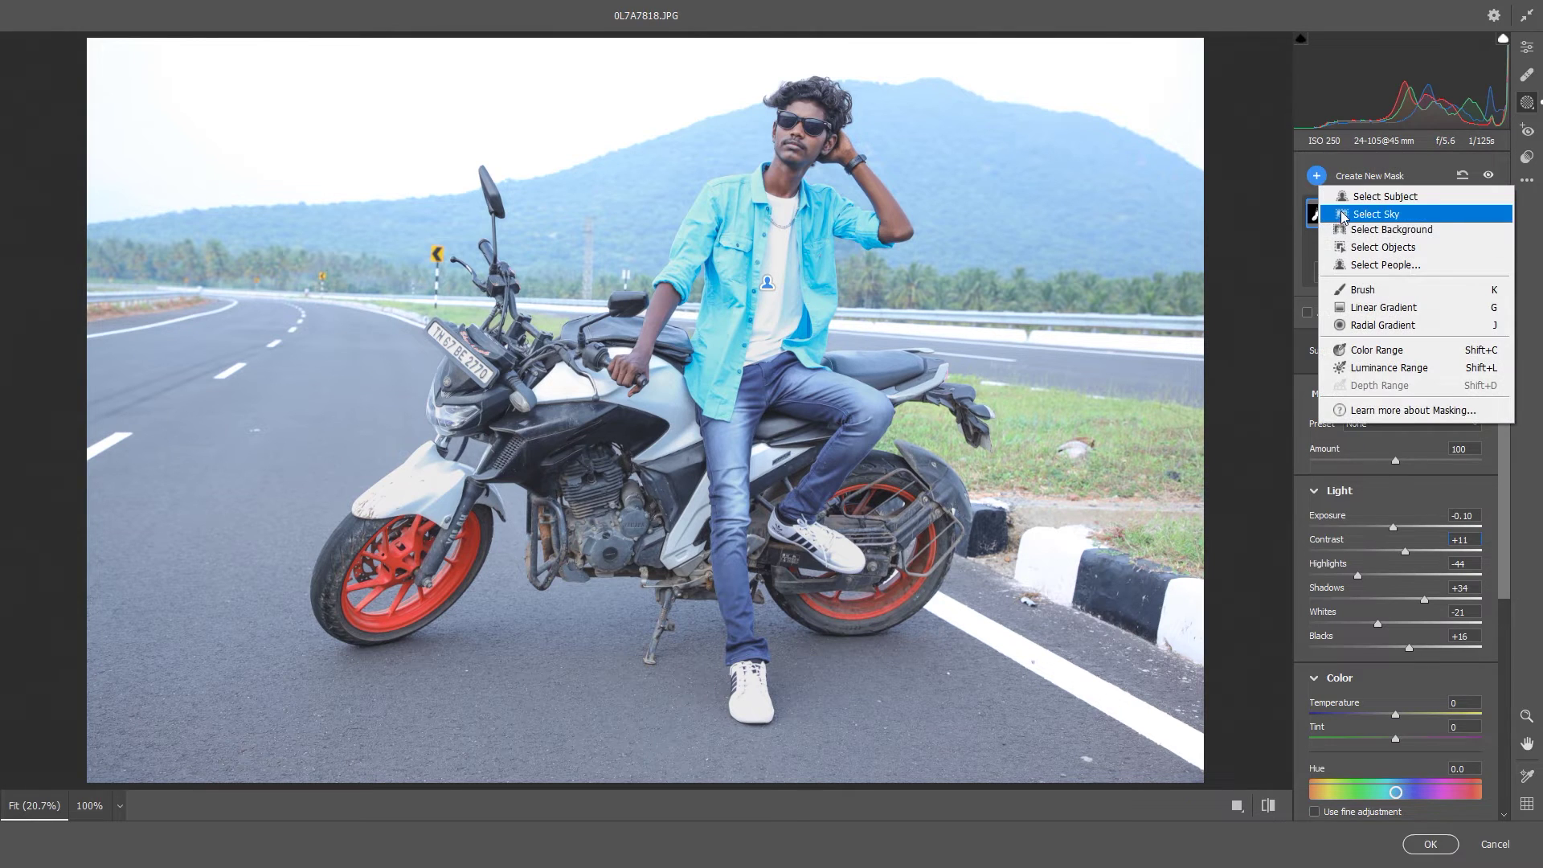
{"action": "left_click", "coordinate": [1391, 231]}
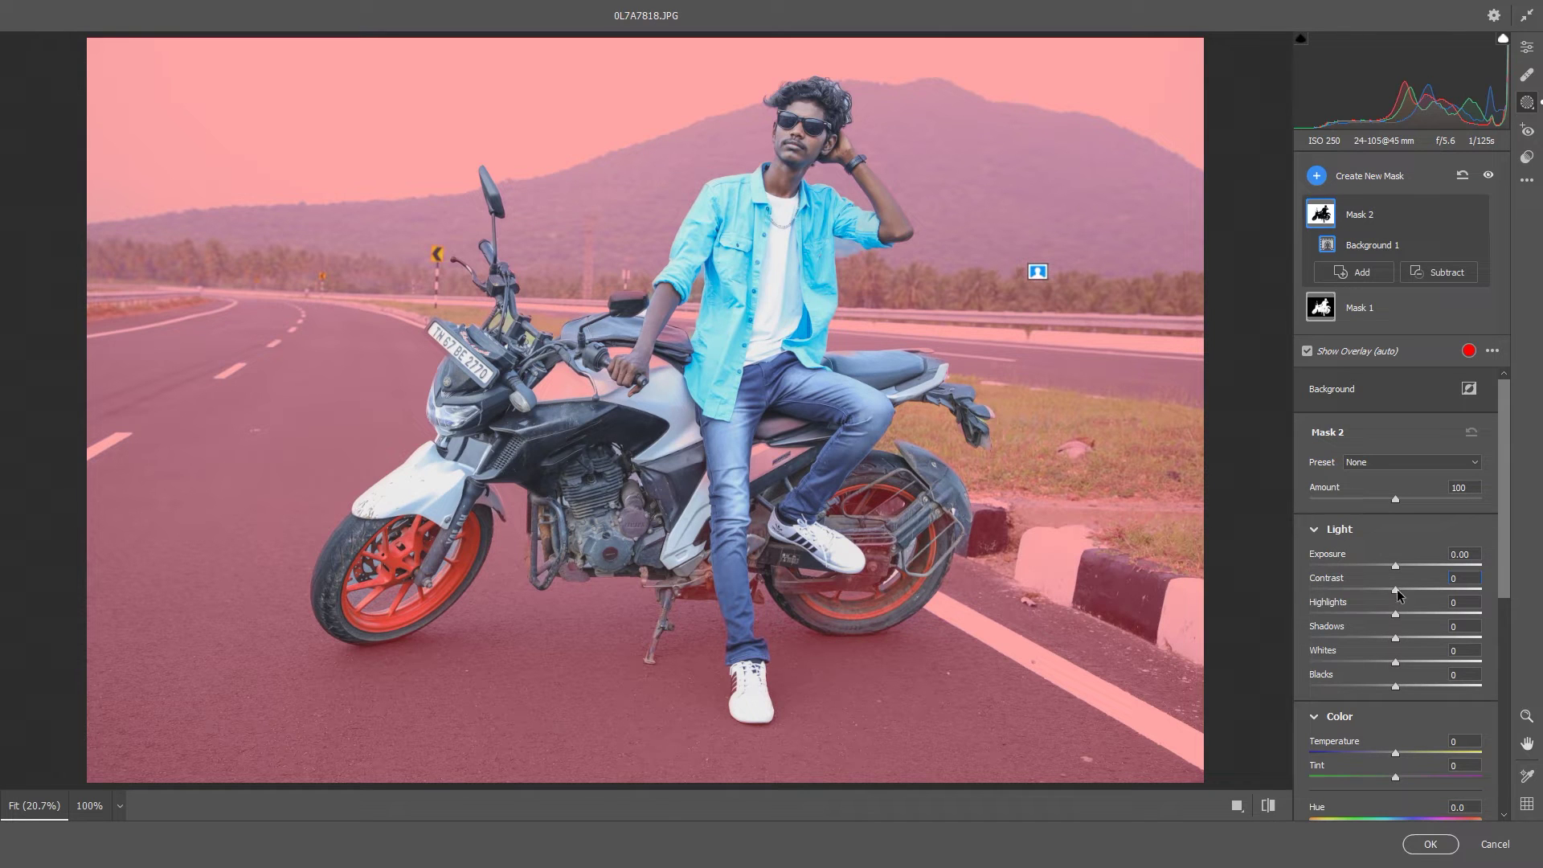
{"action": "left_click_drag", "start_coordinate": [1381, 567], "coordinate": [1384, 565]}
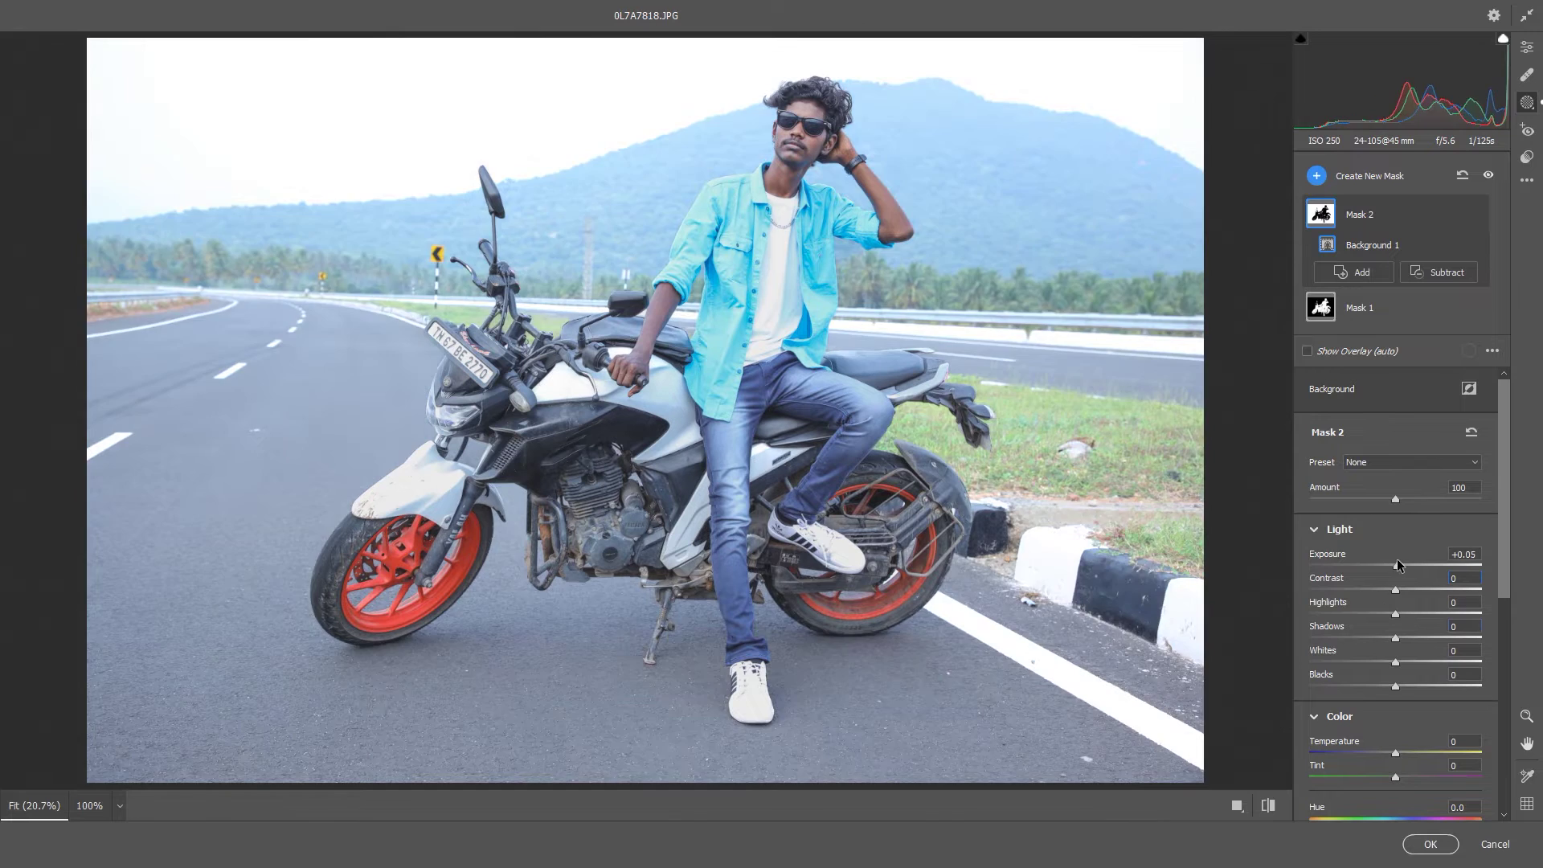
{"action": "mouse_move", "coordinate": [1384, 565]}
{"action": "left_mouse_down"}
{"action": "mouse_move", "coordinate": [1425, 591]}
{"action": "mouse_move", "coordinate": [1386, 566]}
{"action": "left_mouse_up"}
Give the background Contrast +21, Shadows -12, Blacks -23 and lowered highlights
{"action": "scroll", "coordinate": [1386, 569], "scroll_direction": "down", "scroll_amount": 2}
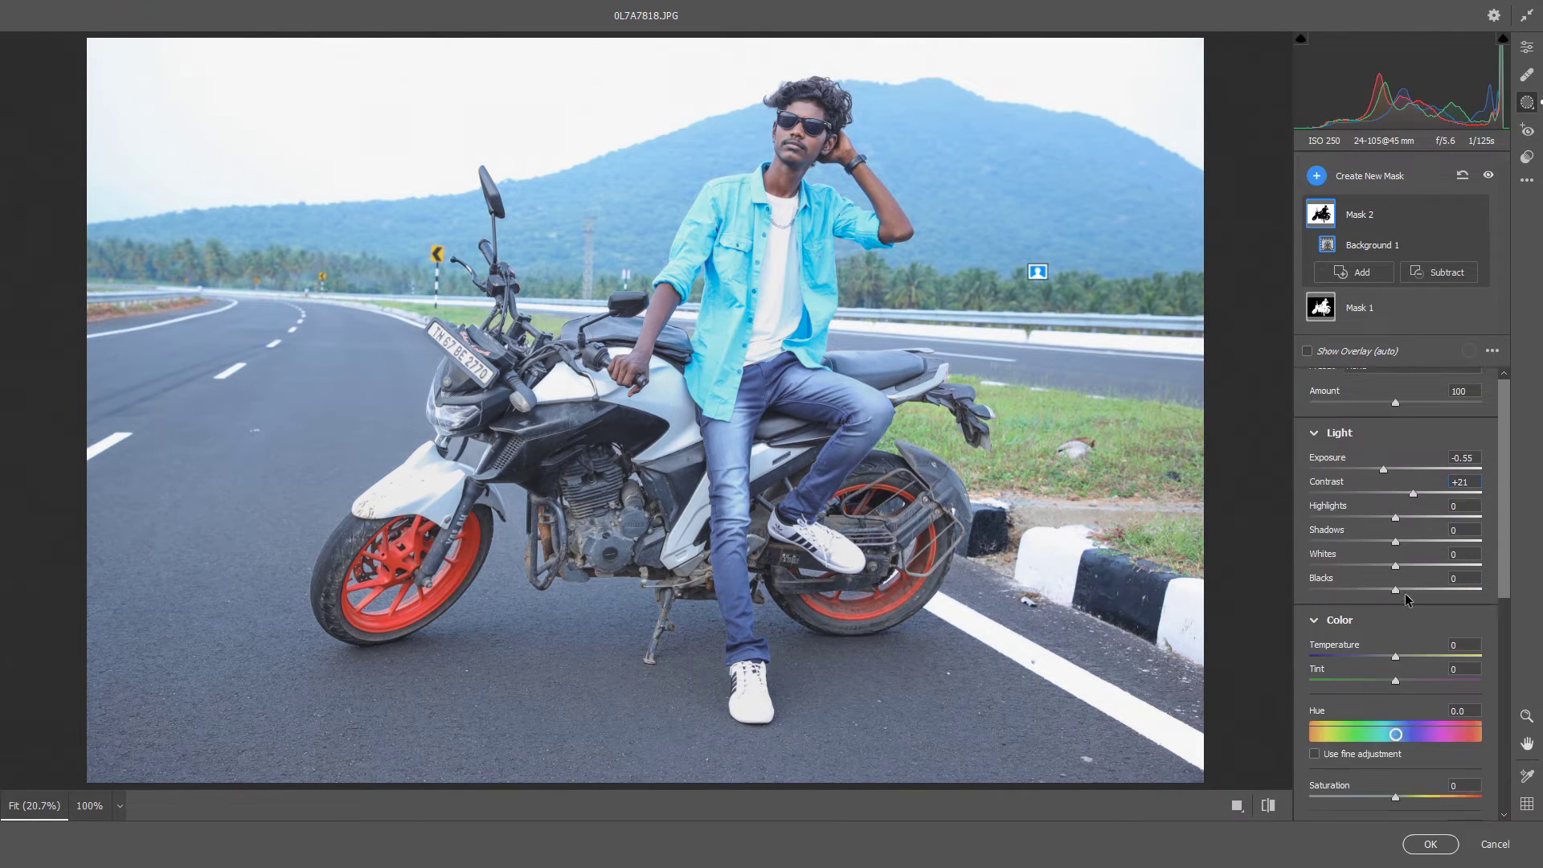
{"action": "scroll", "coordinate": [1386, 515], "scroll_direction": "down", "scroll_amount": 2}
{"action": "left_click_drag", "start_coordinate": [1395, 444], "coordinate": [1383, 447]}
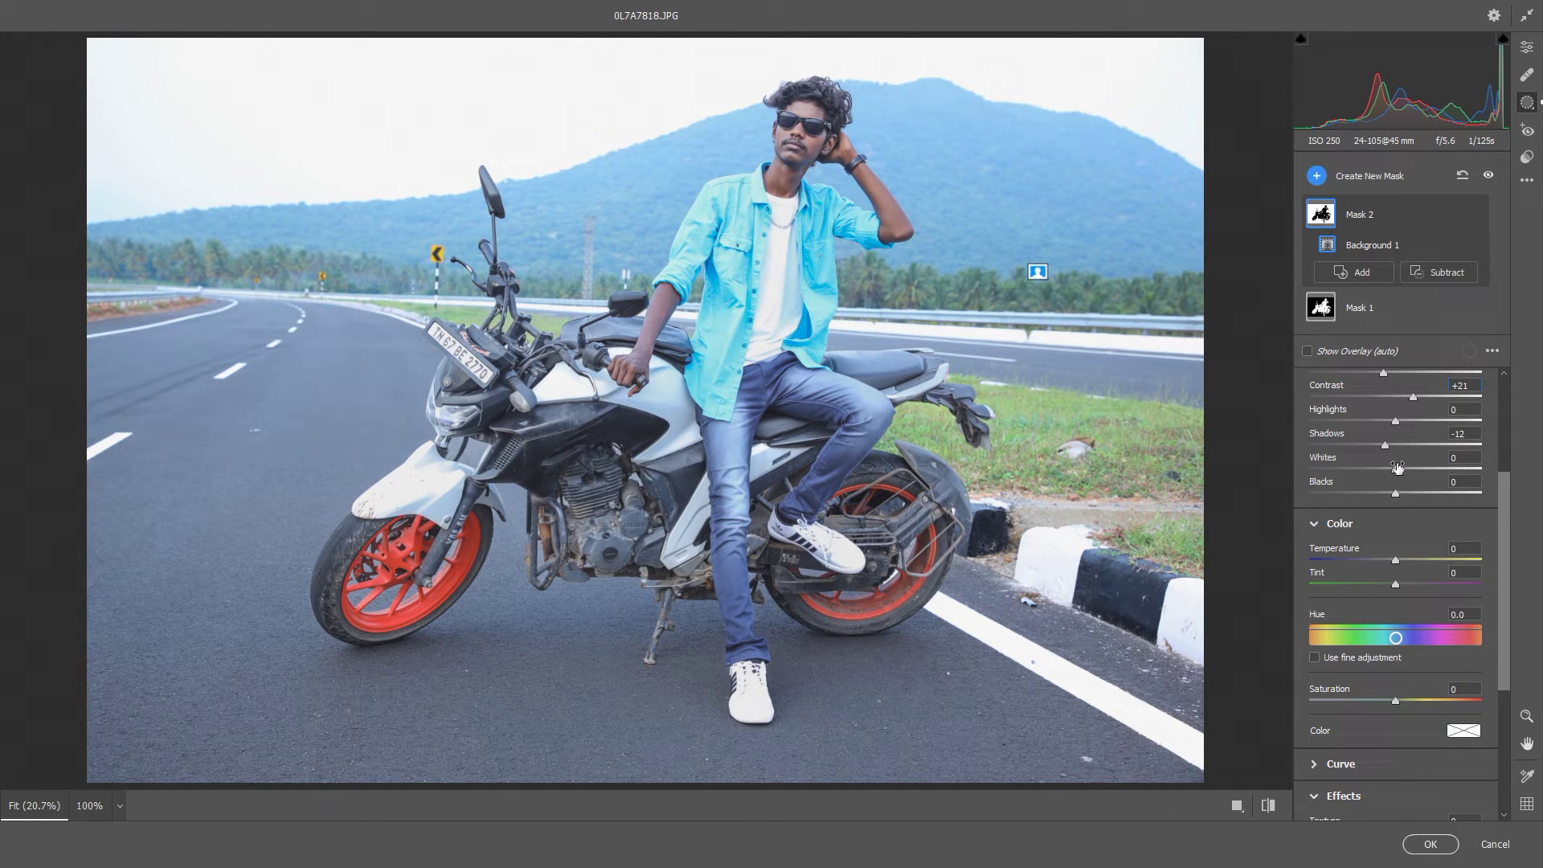
{"action": "left_click", "coordinate": [1375, 496]}
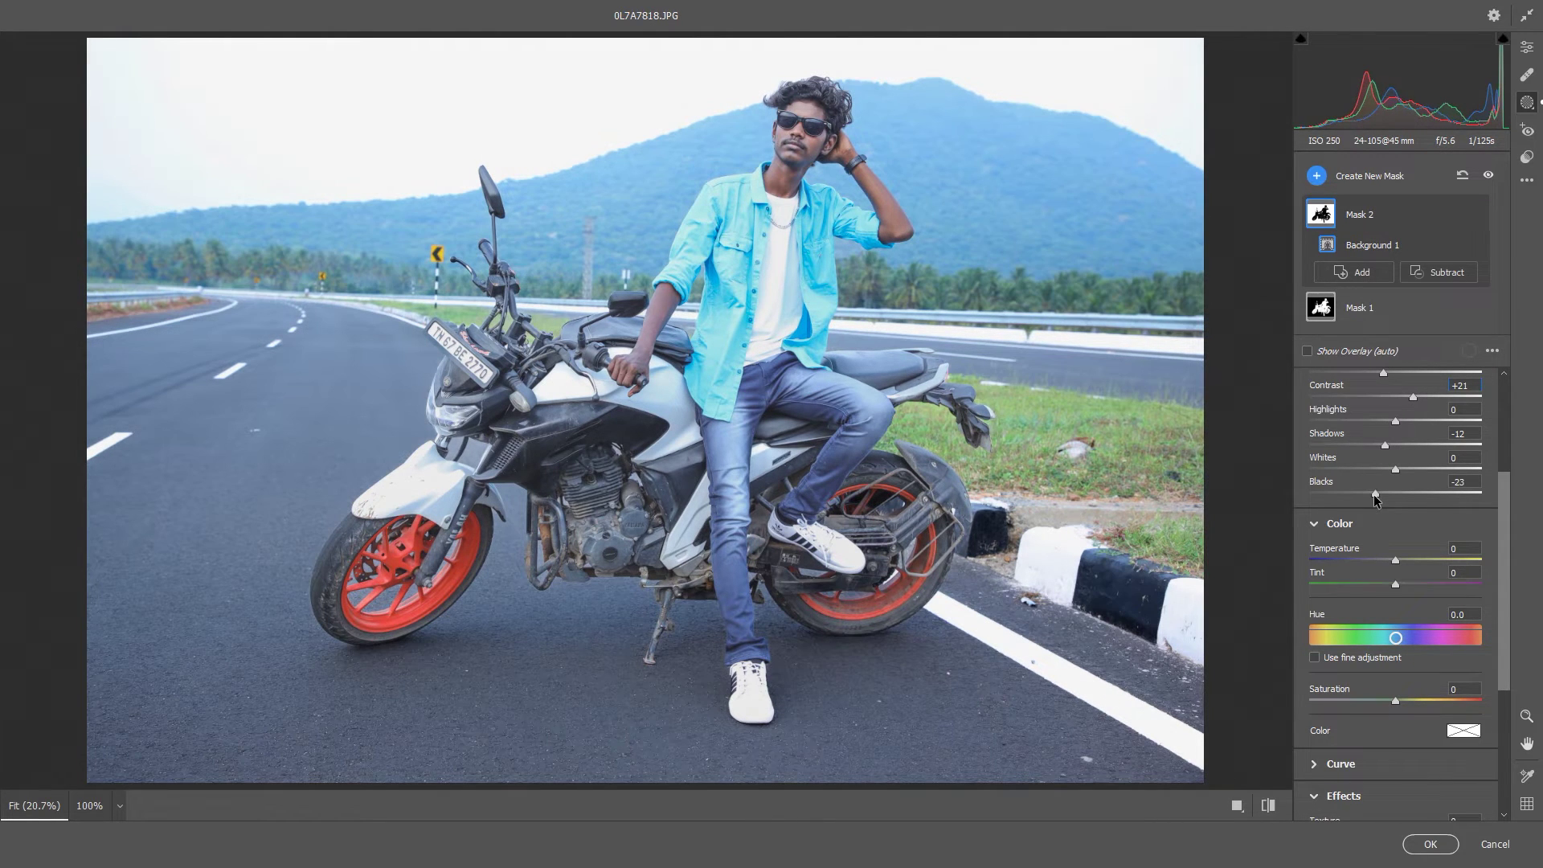
{"action": "left_click_drag", "start_coordinate": [1395, 421], "coordinate": [1379, 421]}
{"action": "scroll", "coordinate": [1386, 450], "scroll_direction": "down", "scroll_amount": 1}
{"action": "scroll", "coordinate": [1403, 491], "scroll_direction": "down", "scroll_amount": 1}
{"action": "scroll", "coordinate": [1403, 502], "scroll_direction": "up", "scroll_amount": 1}
Set background Saturation +25, Temperature +14, Tint -21, Texture +13 and Clarity +8
{"action": "left_click_drag", "start_coordinate": [1397, 604], "coordinate": [1416, 604]}
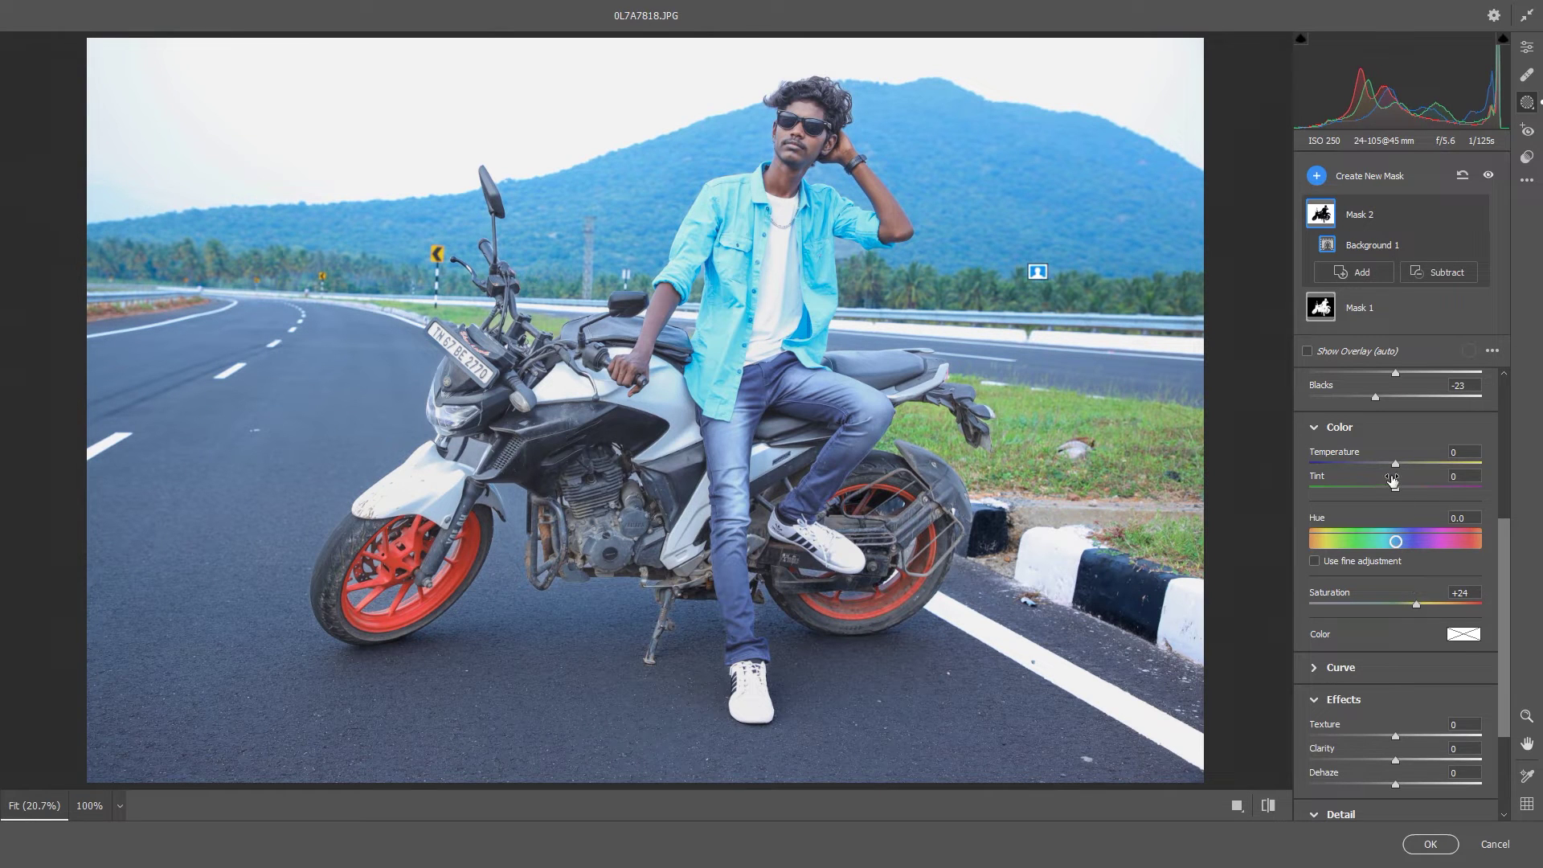
{"action": "left_click_drag", "start_coordinate": [1395, 465], "coordinate": [1408, 464]}
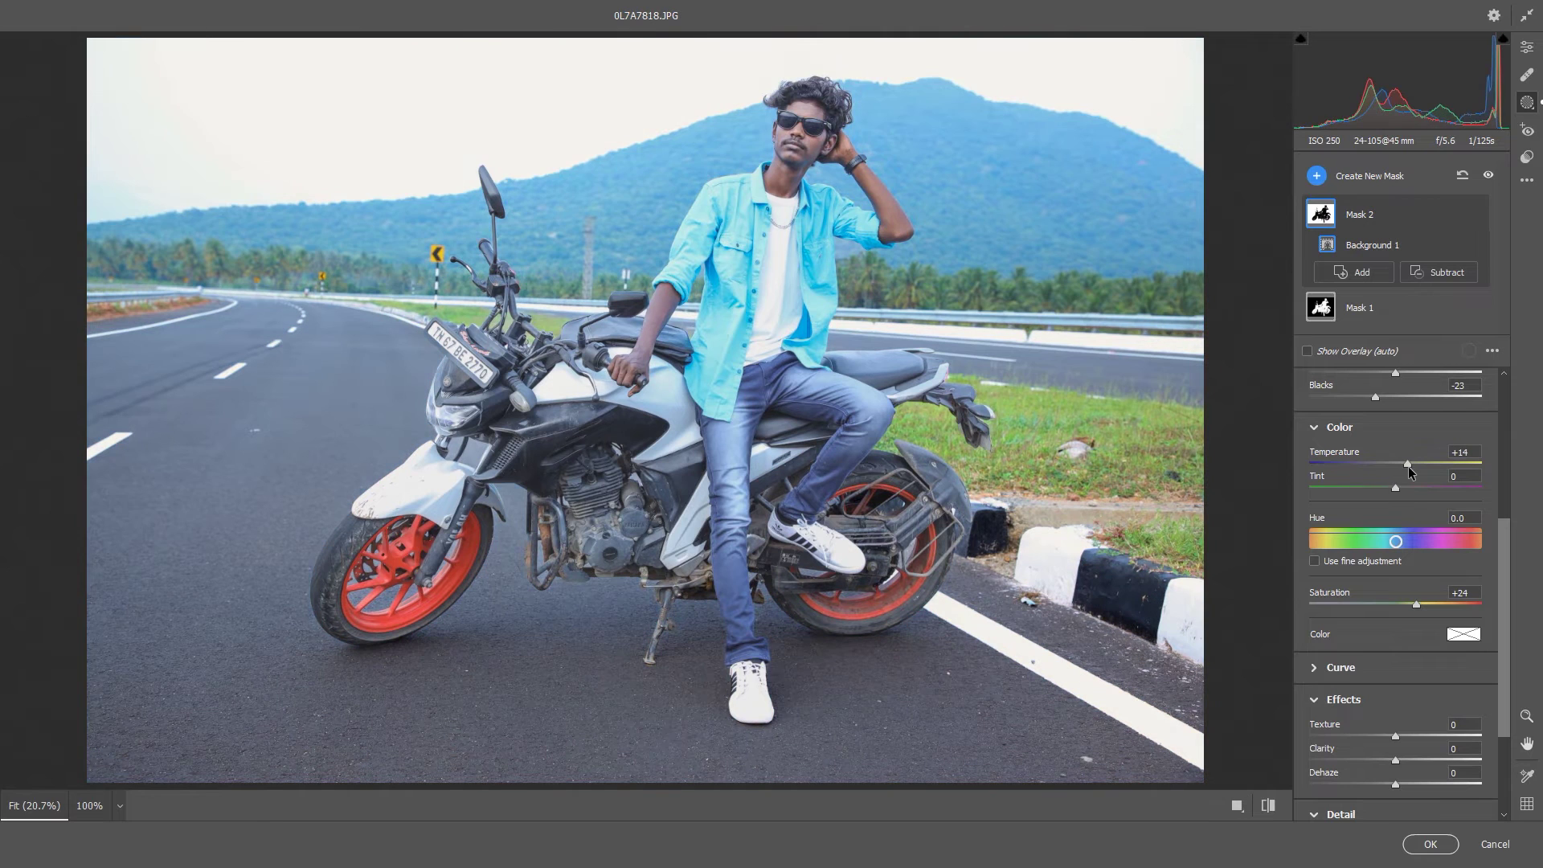
{"action": "left_click_drag", "start_coordinate": [1396, 488], "coordinate": [1377, 488]}
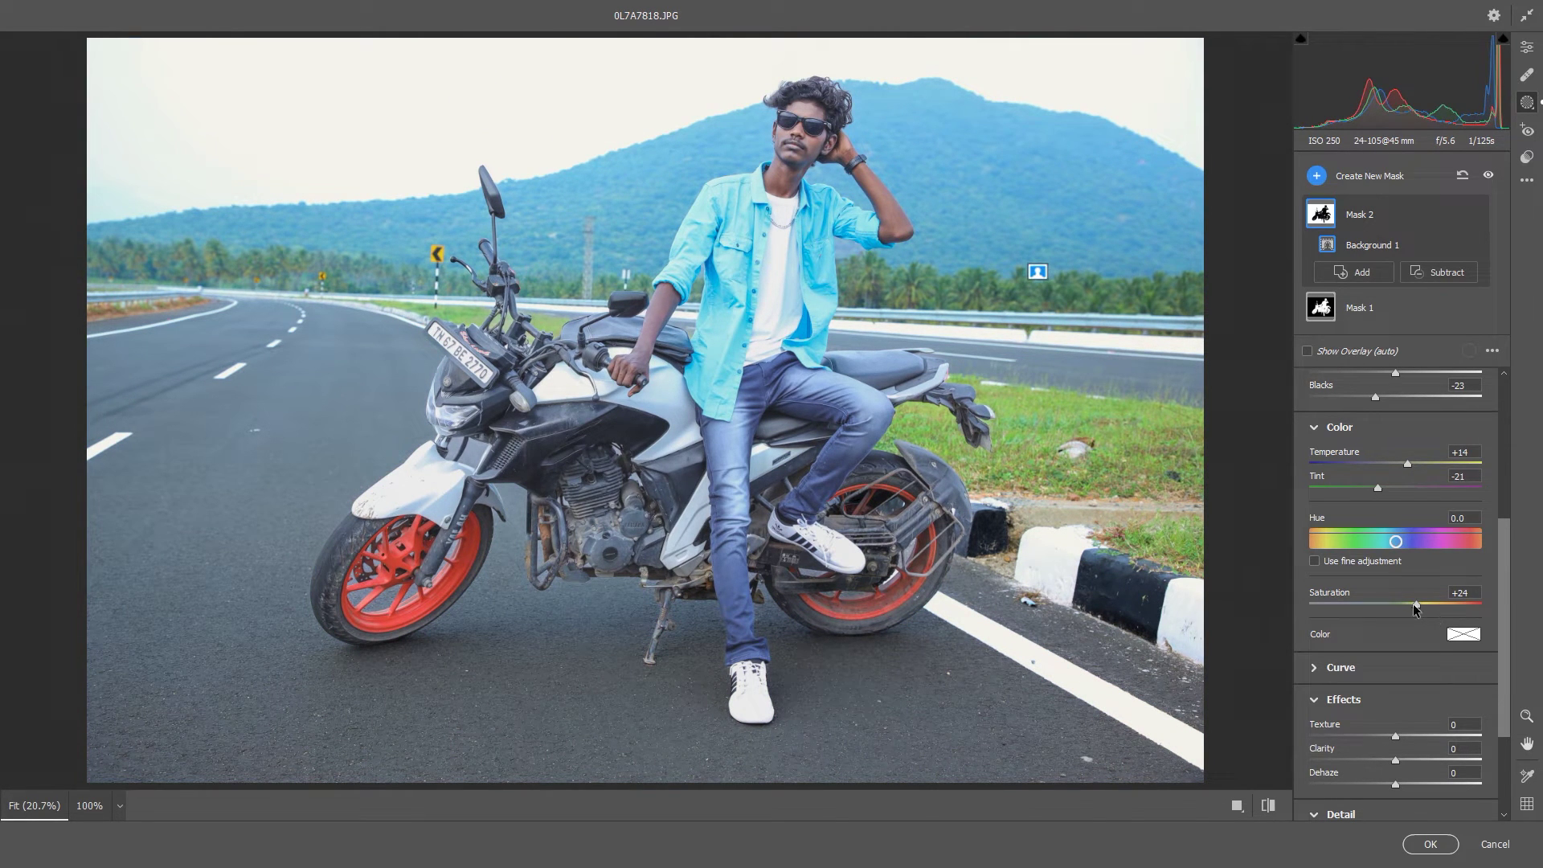
{"action": "scroll", "coordinate": [1413, 615], "scroll_direction": "down", "scroll_amount": 2}
{"action": "mouse_move", "coordinate": [1395, 661]}
{"action": "left_mouse_down"}
{"action": "mouse_move", "coordinate": [1406, 641]}
{"action": "mouse_move", "coordinate": [1426, 689]}
{"action": "left_mouse_up"}
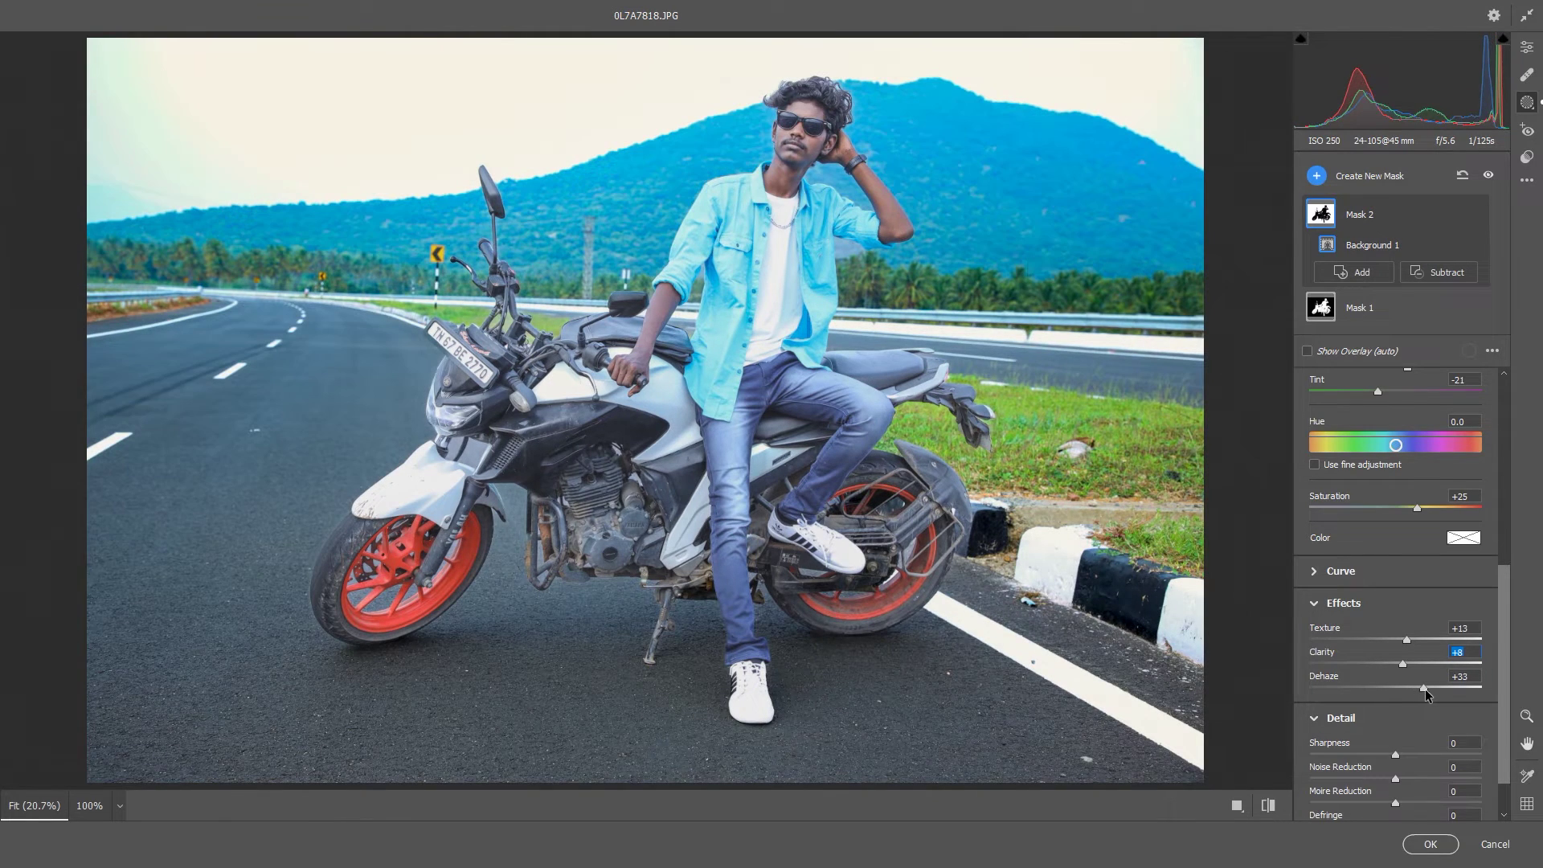
Lift the background's midtones slightly with a point on its tone curve
{"action": "scroll", "coordinate": [1414, 692], "scroll_direction": "down", "scroll_amount": 1}
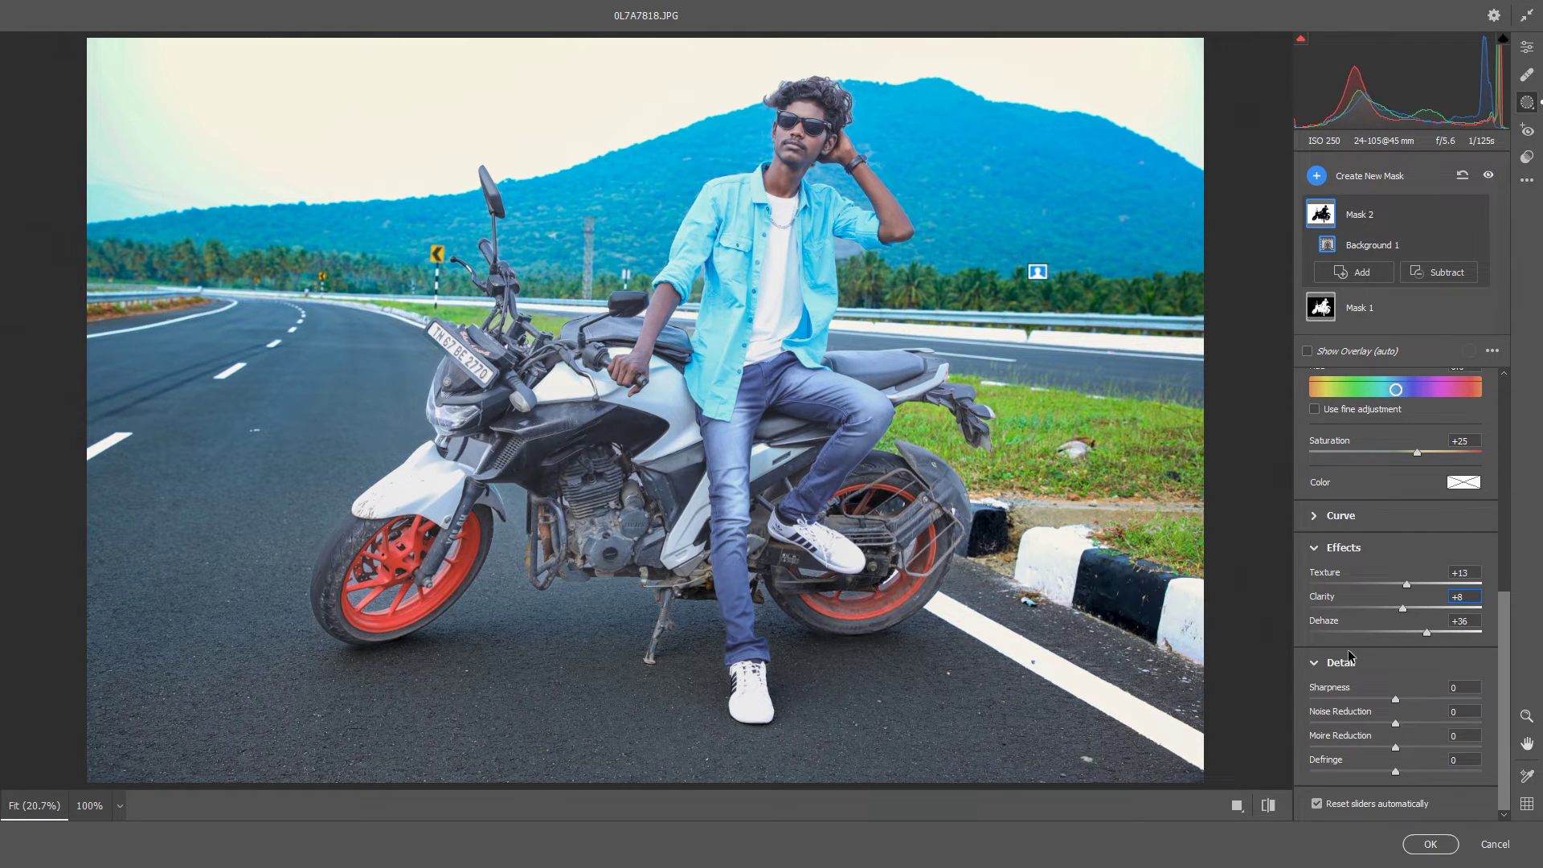
{"action": "scroll", "coordinate": [1349, 656], "scroll_direction": "up", "scroll_amount": 2}
{"action": "scroll", "coordinate": [1346, 661], "scroll_direction": "up", "scroll_amount": 1}
{"action": "scroll", "coordinate": [1344, 663], "scroll_direction": "up", "scroll_amount": 1}
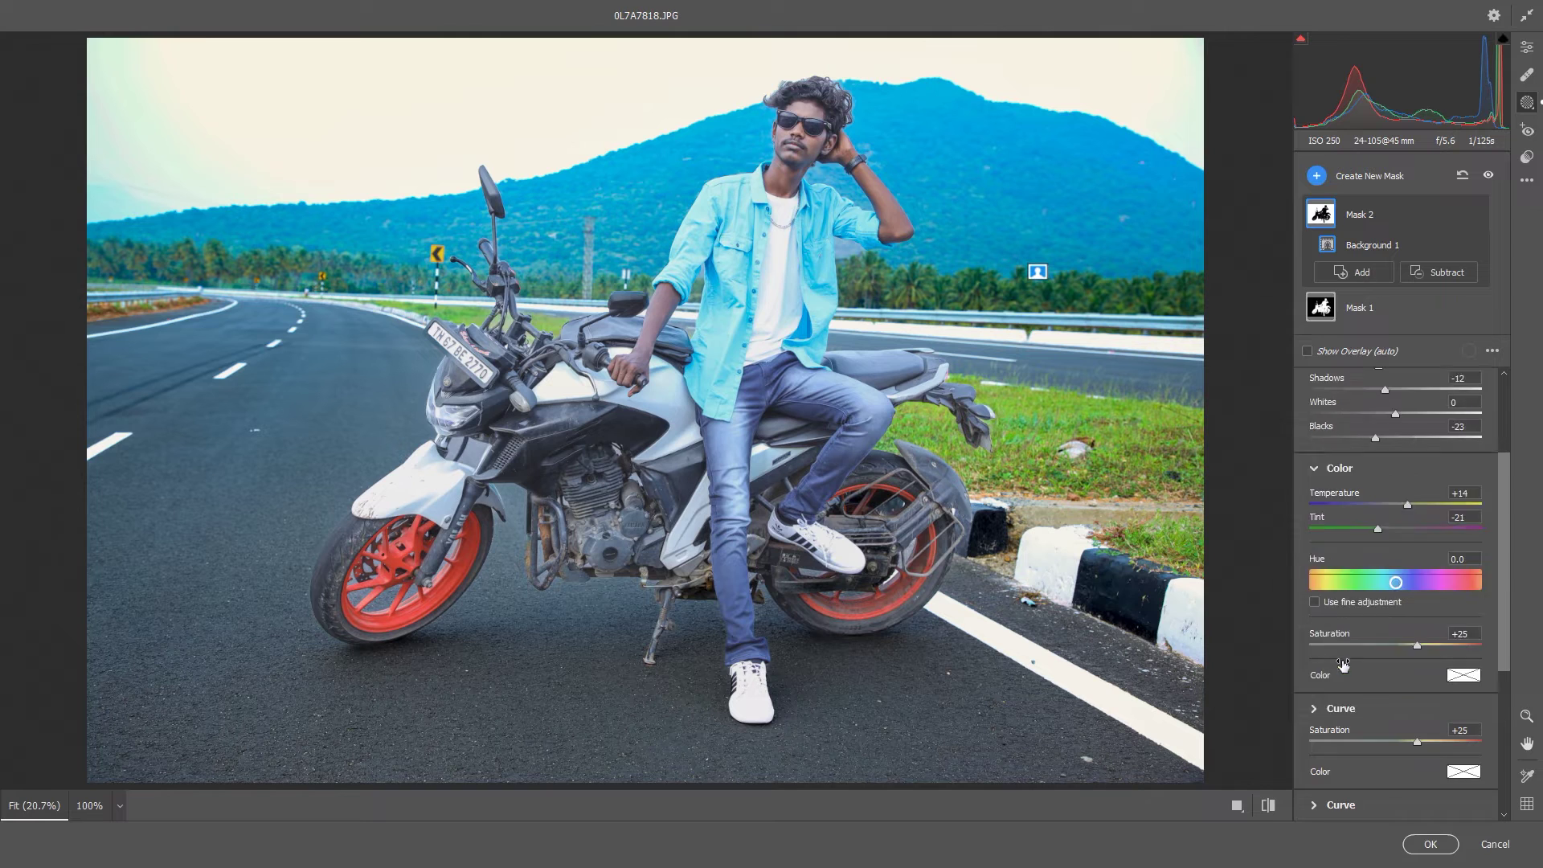
{"action": "scroll", "coordinate": [1342, 664], "scroll_direction": "down", "scroll_amount": 2}
{"action": "scroll", "coordinate": [1318, 672], "scroll_direction": "up", "scroll_amount": 1}
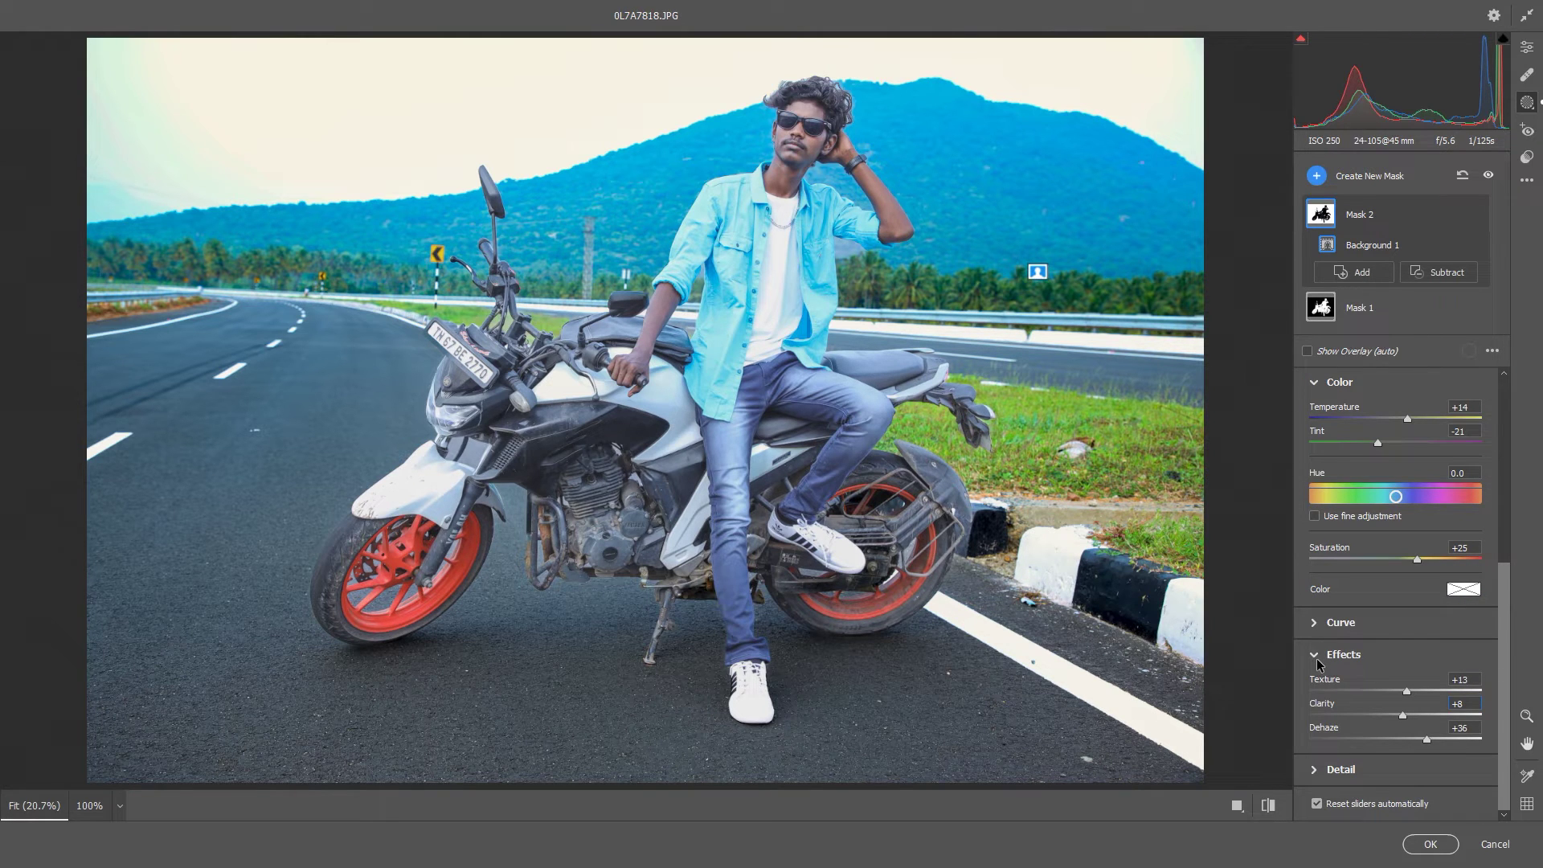
{"action": "left_click", "coordinate": [1314, 623]}
{"action": "scroll", "coordinate": [1382, 579], "scroll_direction": "down", "scroll_amount": 3}
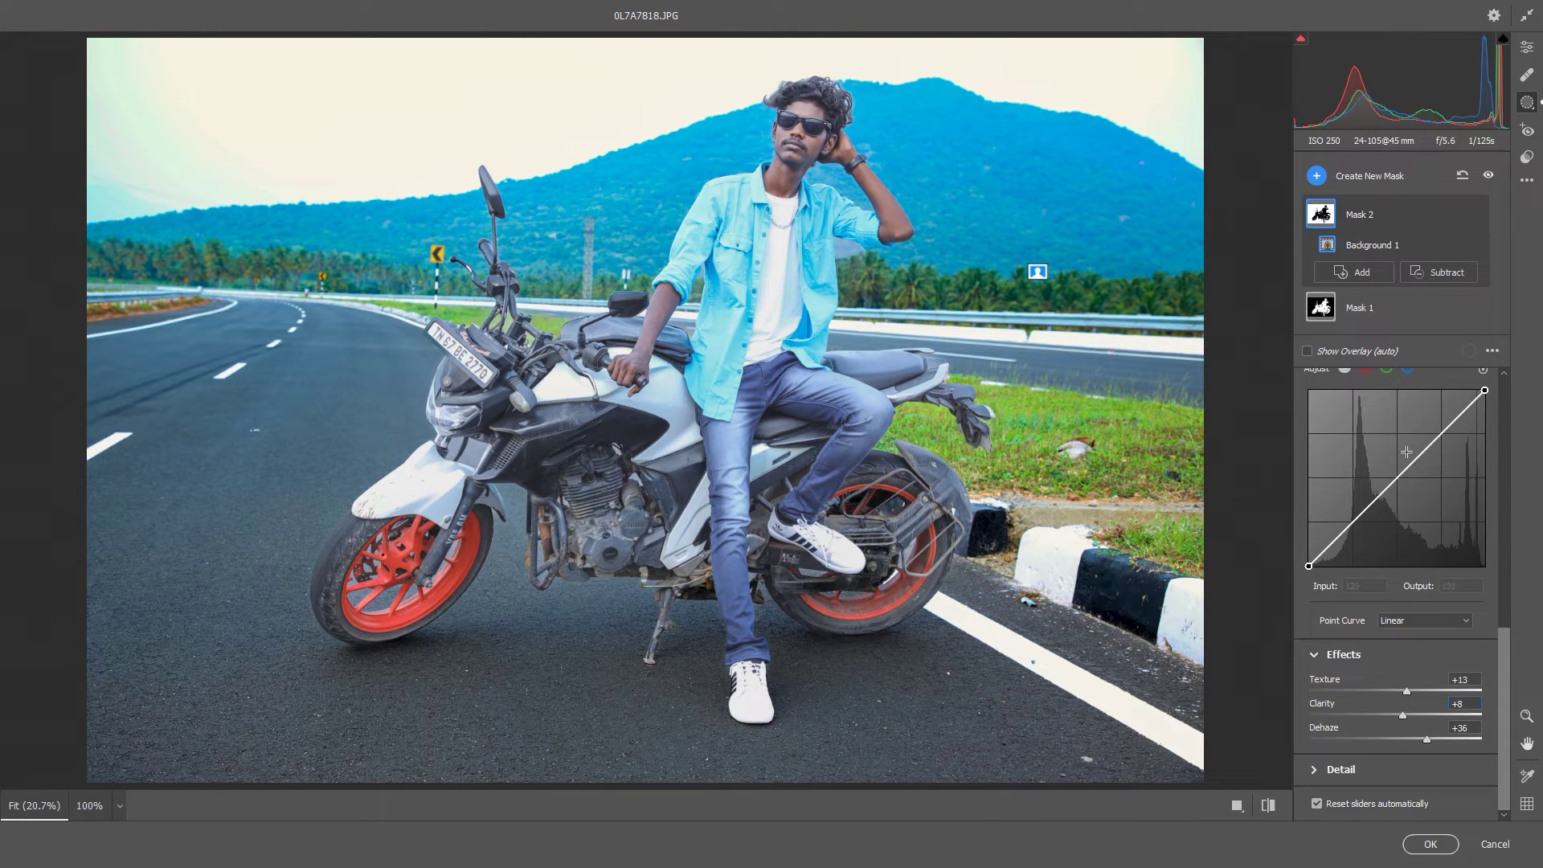
{"action": "scroll", "coordinate": [1428, 441], "scroll_direction": "up", "scroll_amount": 2}
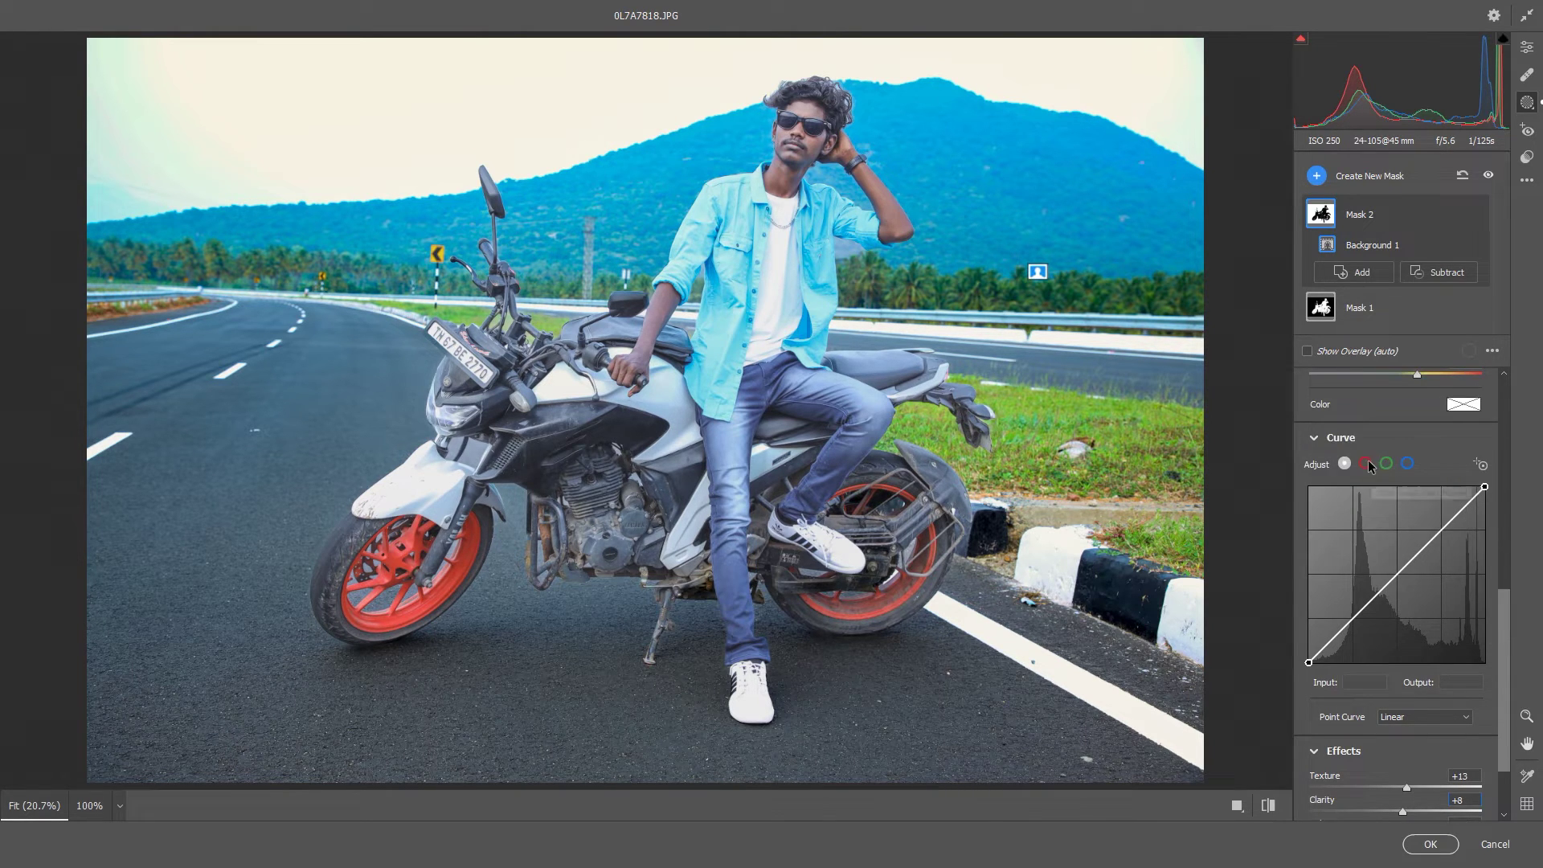
{"action": "left_click_drag", "start_coordinate": [1401, 574], "coordinate": [1399, 563]}
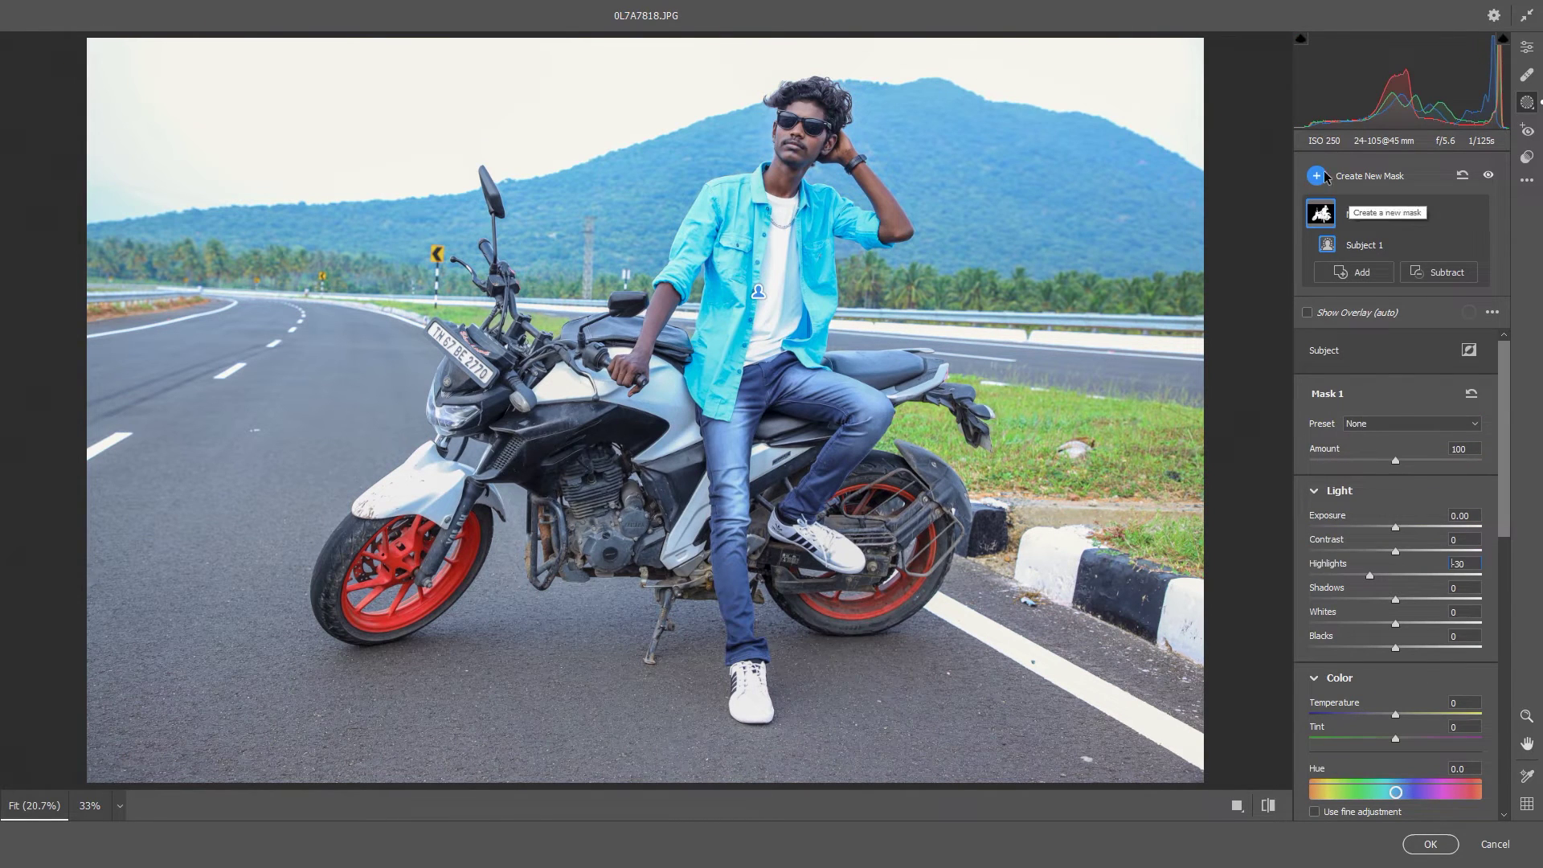
Start a new Select People mask to detect the man in the photo
{"action": "left_click", "coordinate": [1322, 176]}
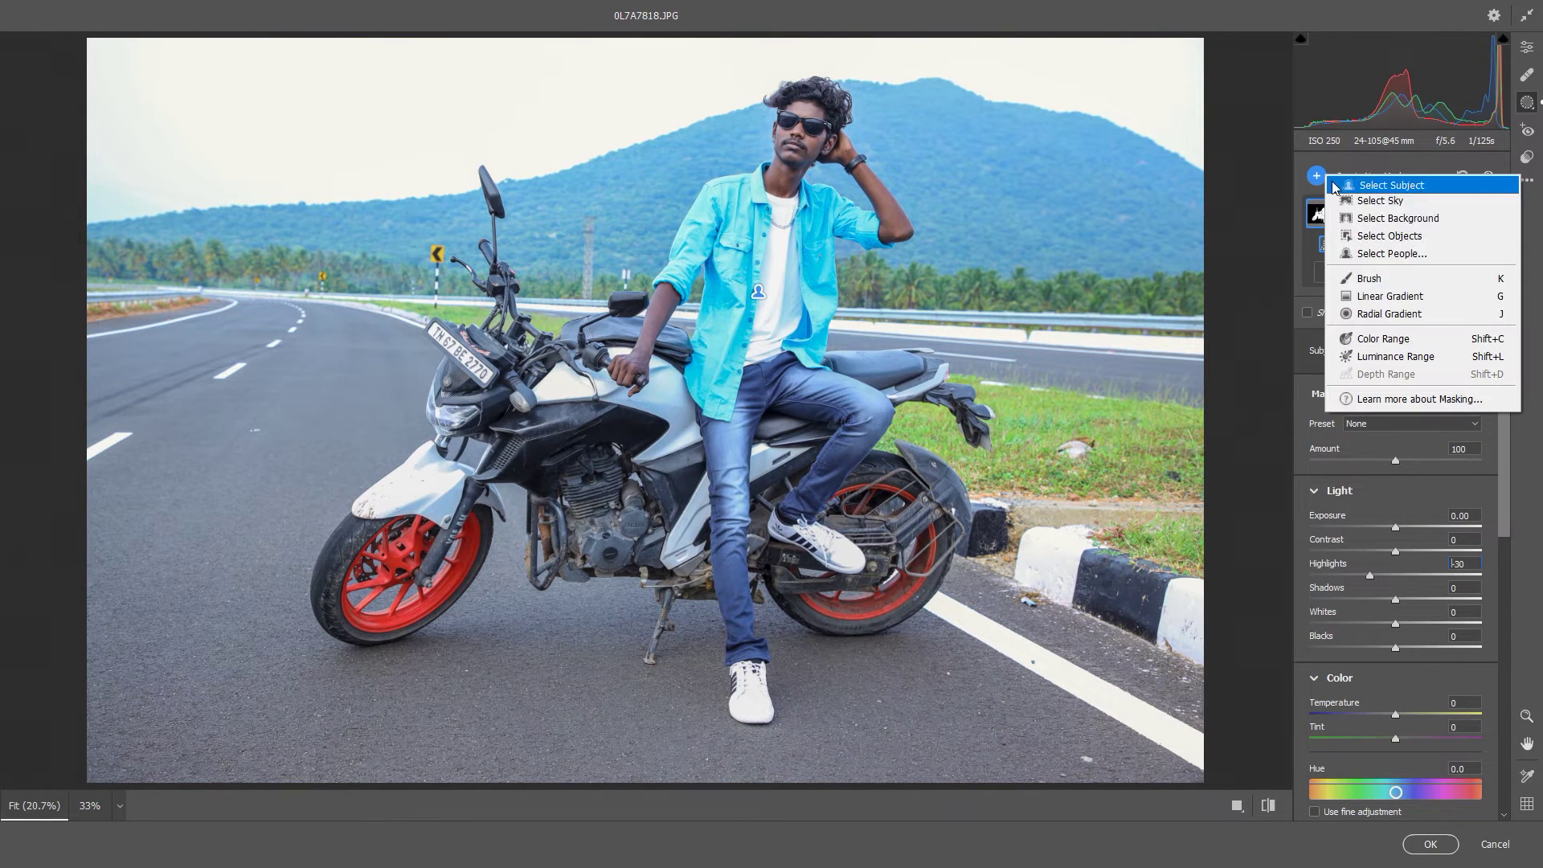
{"action": "left_click", "coordinate": [1383, 256]}
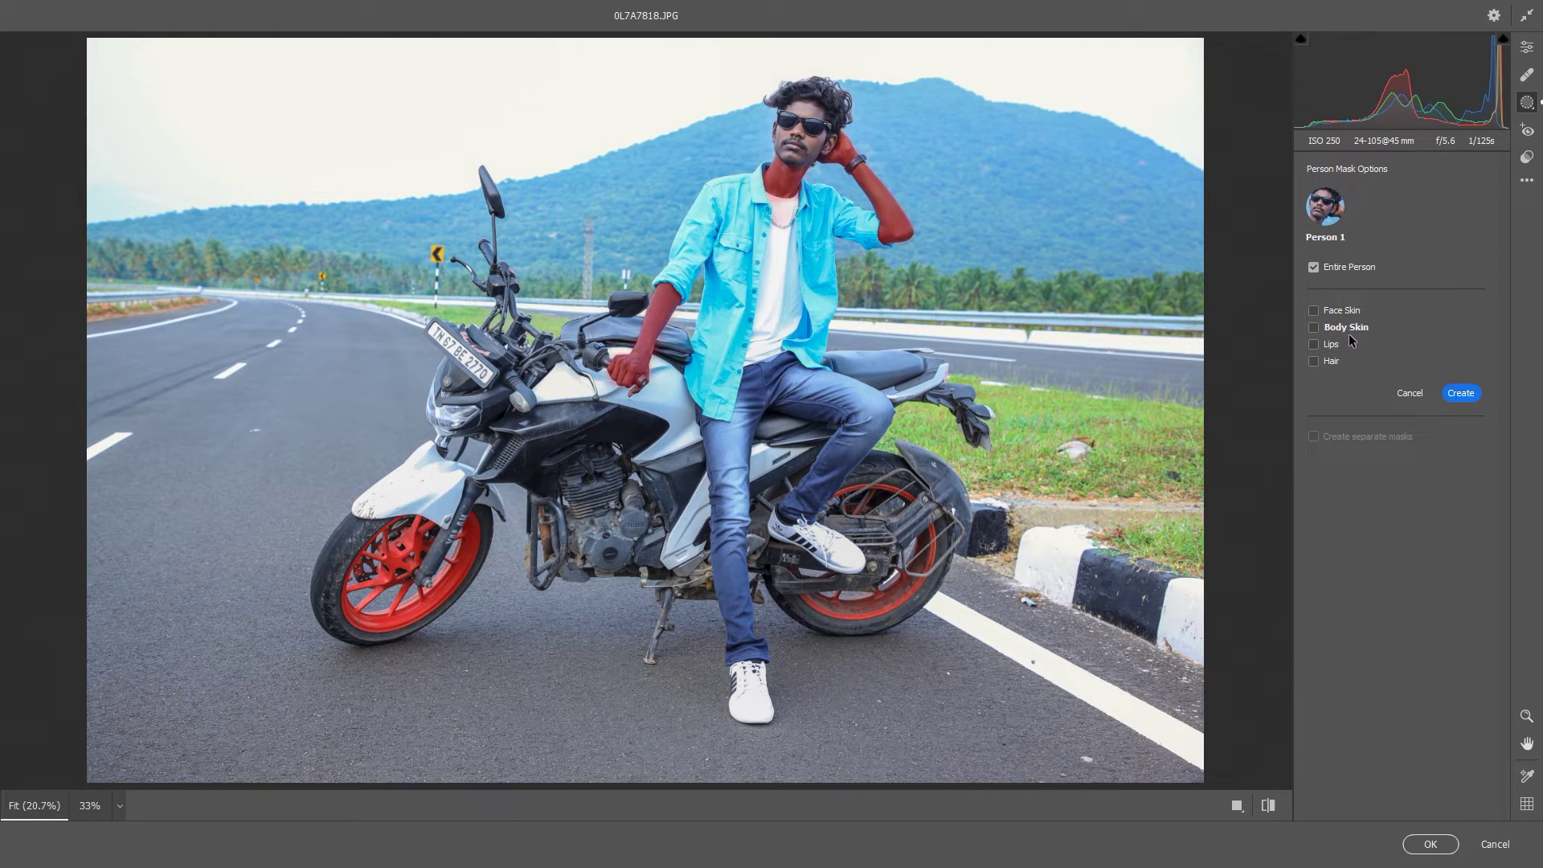
Mask only the man's Body Skin and brighten it: raised exposure, Highlights -34, Shadows +12
{"action": "left_click", "coordinate": [1349, 334]}
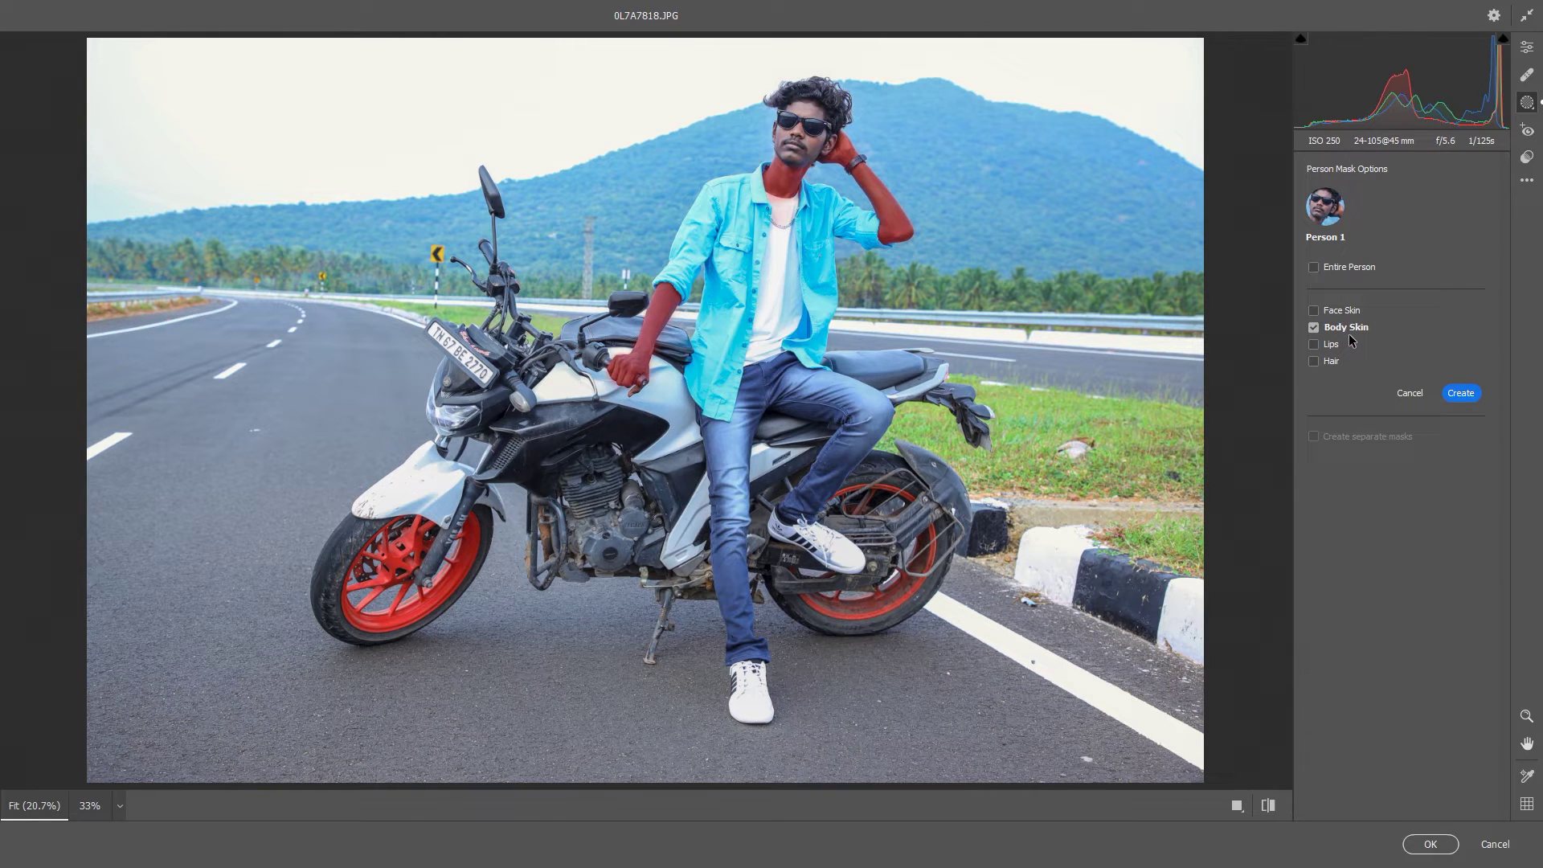
{"action": "left_click", "coordinate": [1455, 397]}
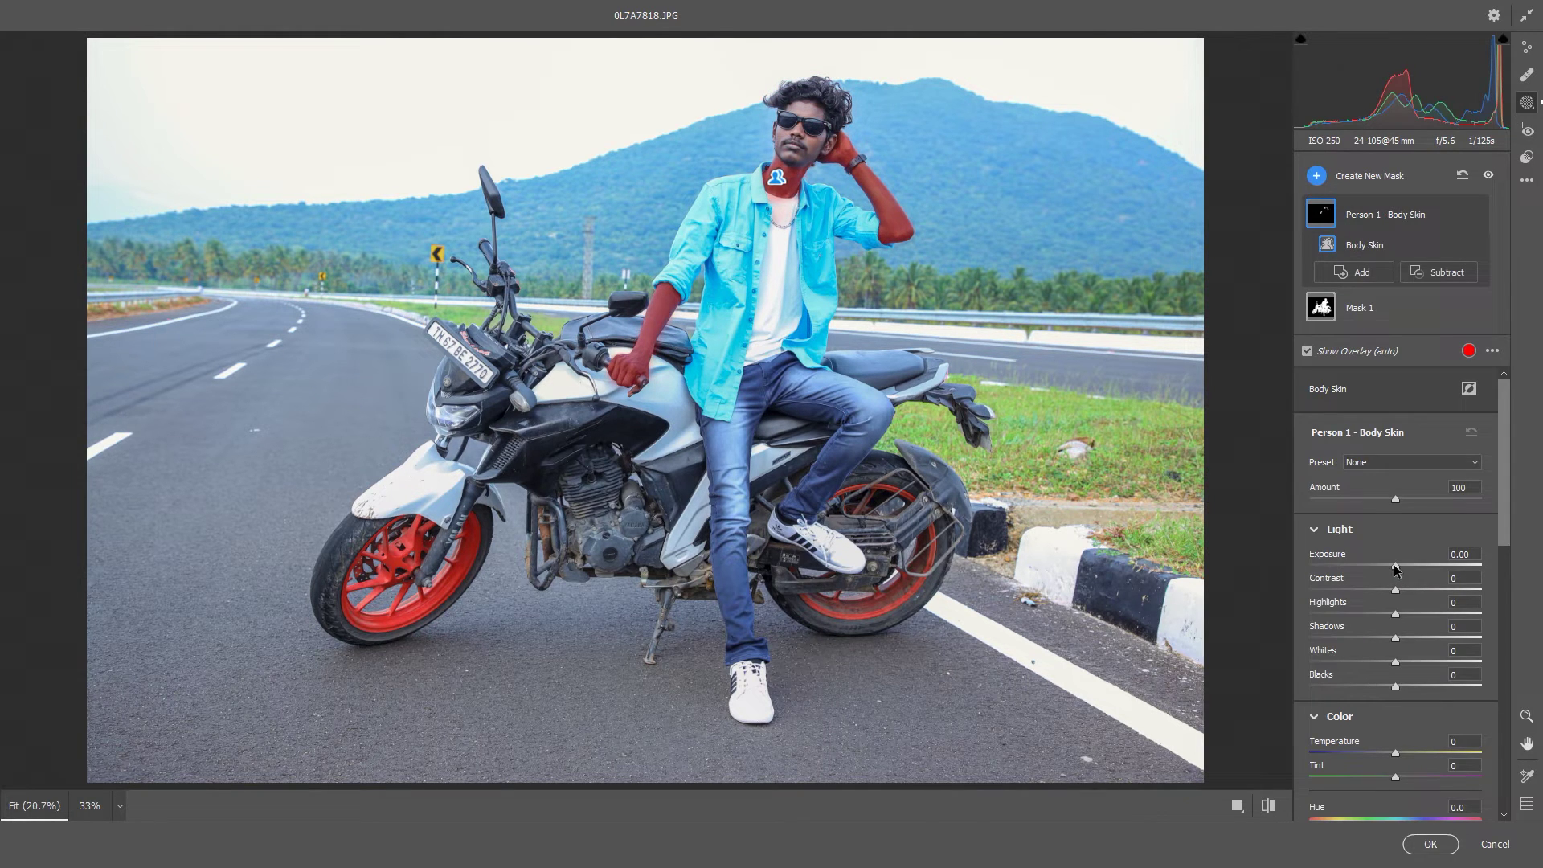
{"action": "left_click_drag", "start_coordinate": [1394, 567], "coordinate": [1406, 567]}
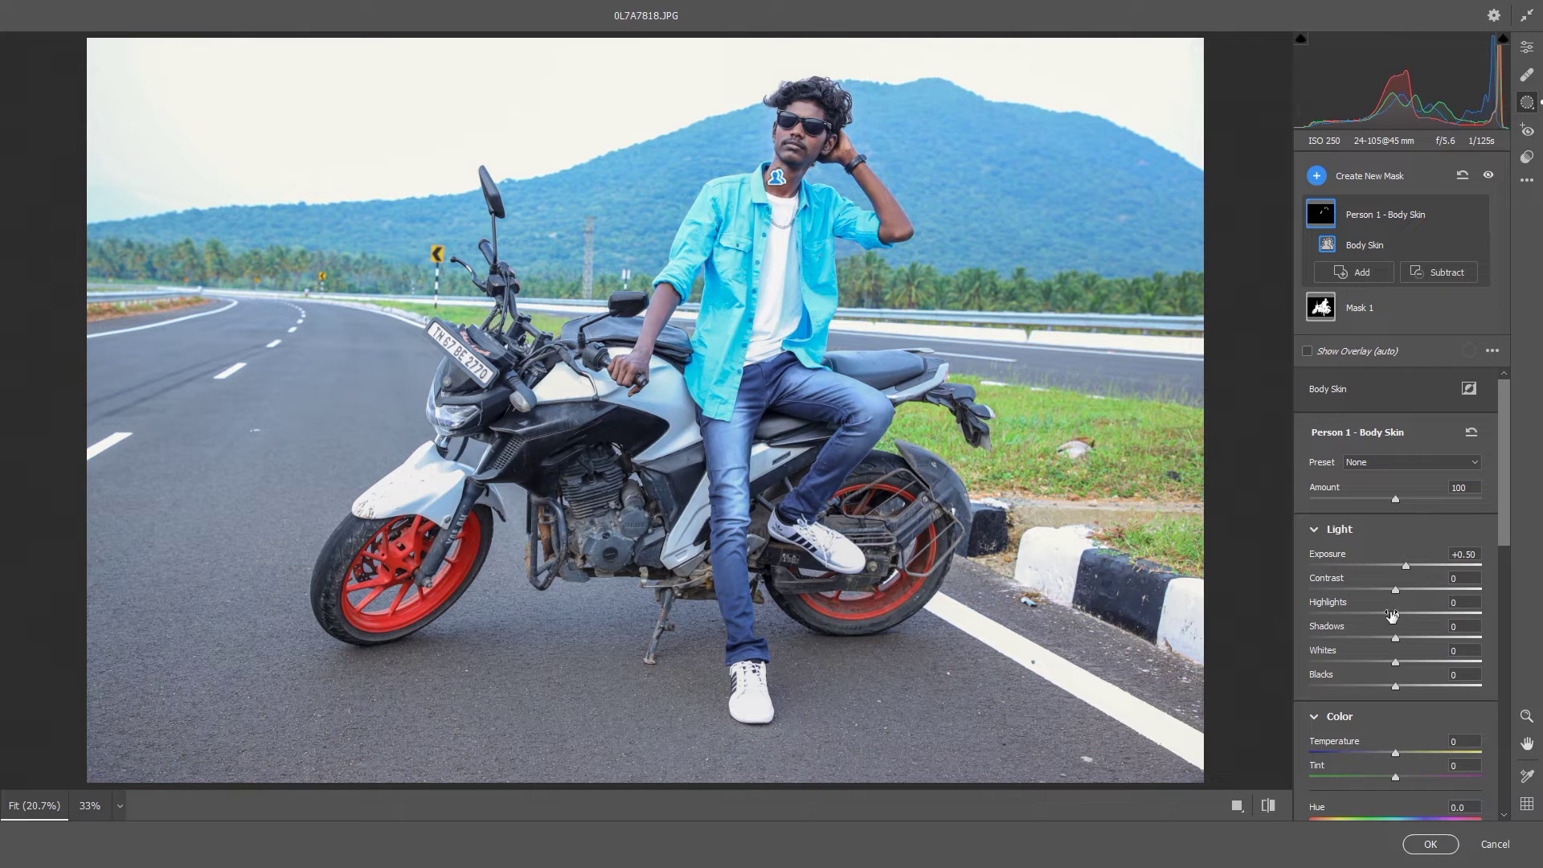
{"action": "mouse_move", "coordinate": [1395, 614]}
{"action": "left_mouse_down"}
{"action": "mouse_move", "coordinate": [1366, 614]}
{"action": "mouse_move", "coordinate": [1435, 638]}
{"action": "mouse_move", "coordinate": [1397, 639]}
{"action": "mouse_move", "coordinate": [1382, 614]}
{"action": "left_mouse_up"}
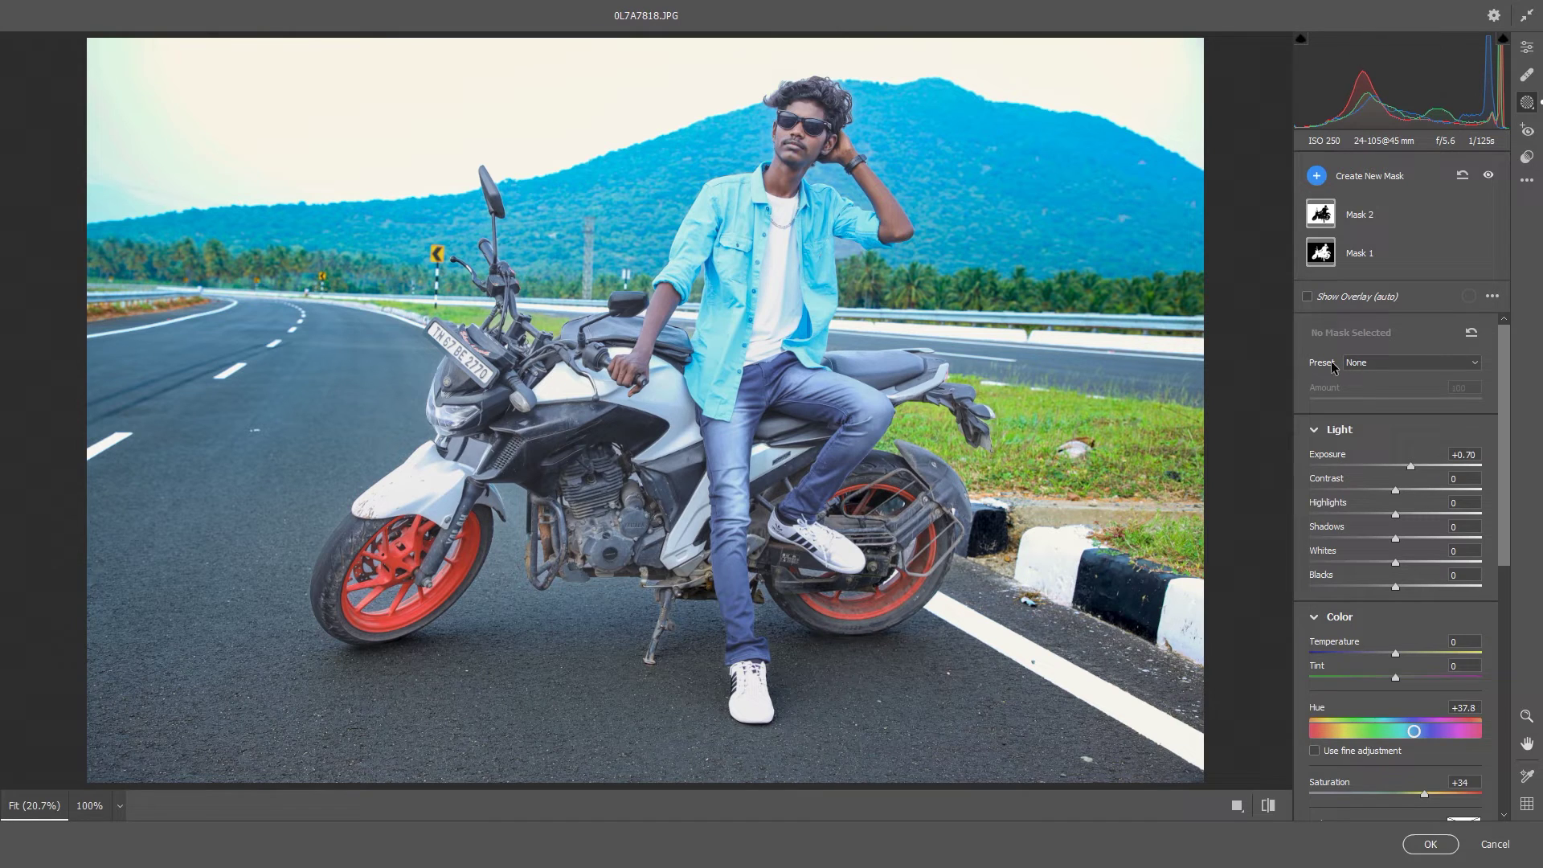
Add a Sky mask with Highlights -81 and commit the Camera Raw edits to the photo
{"action": "left_click", "coordinate": [1326, 178]}
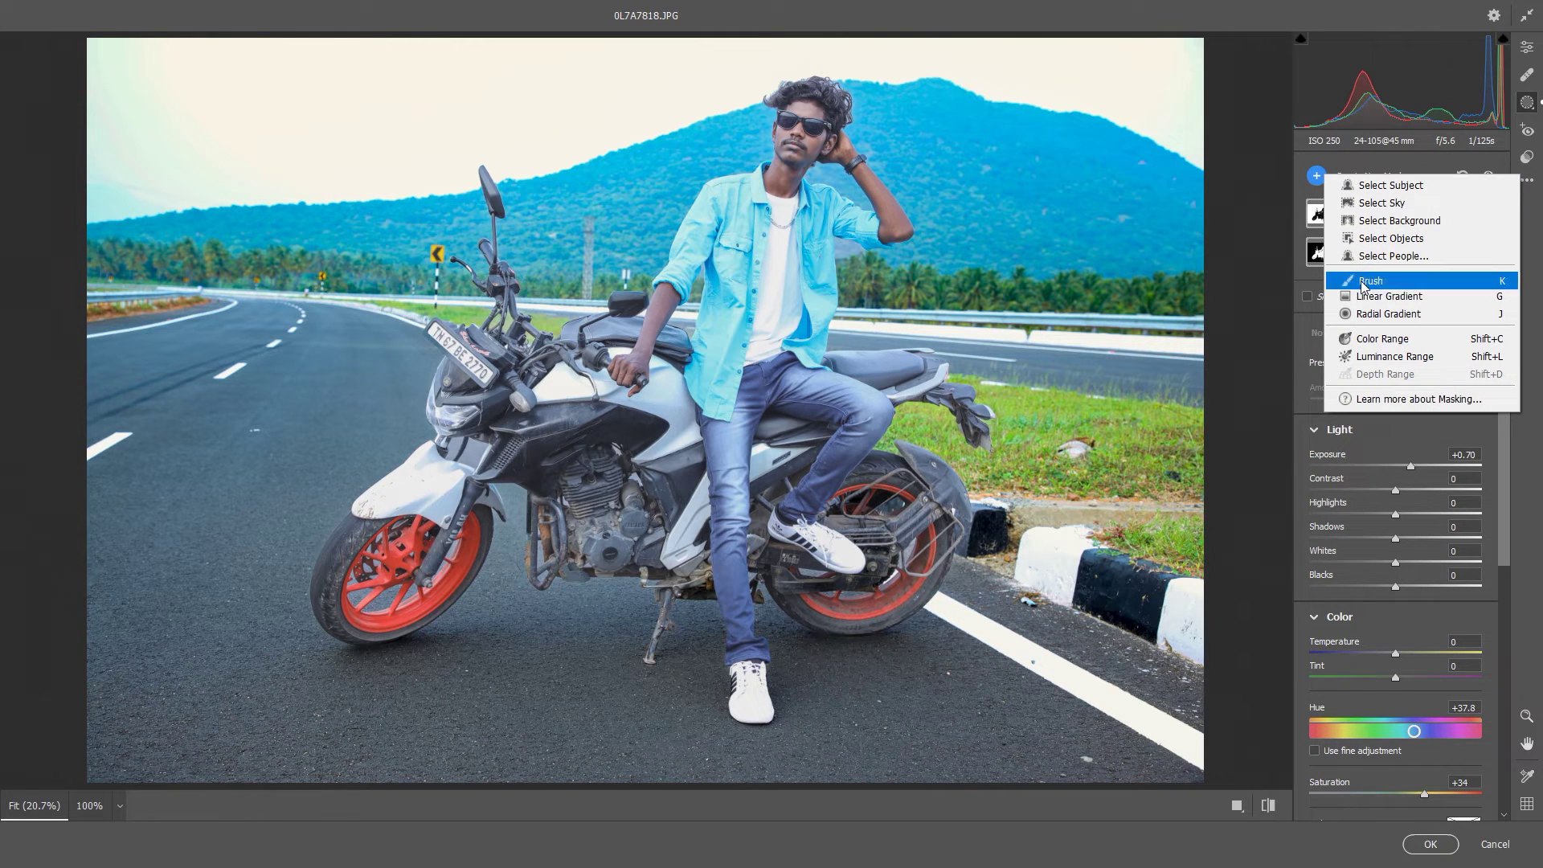
{"action": "left_click", "coordinate": [1400, 205]}
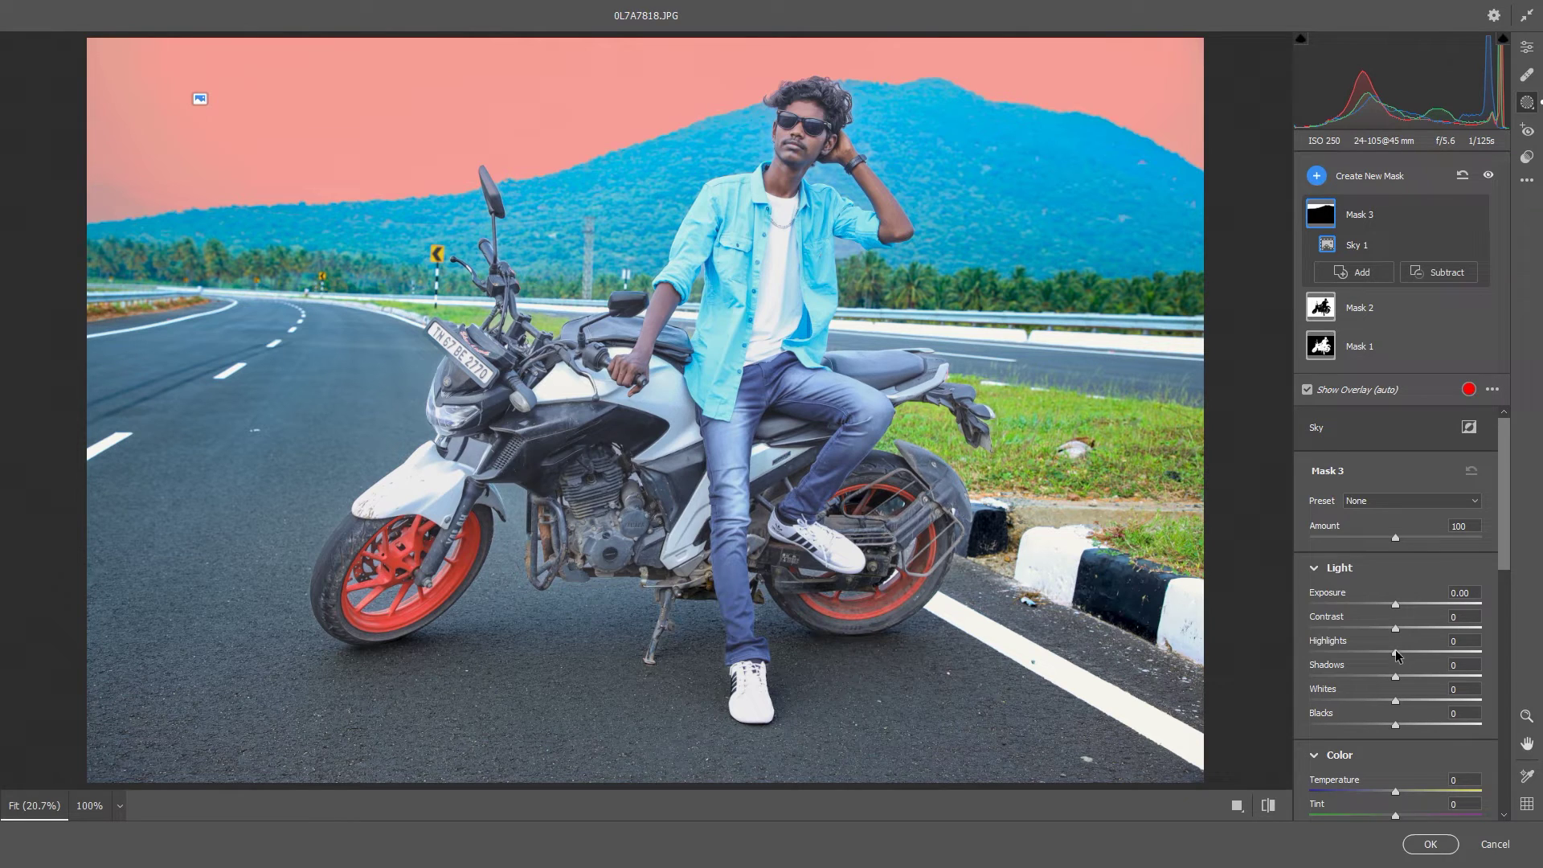
{"action": "left_click_drag", "start_coordinate": [1396, 655], "coordinate": [1283, 657]}
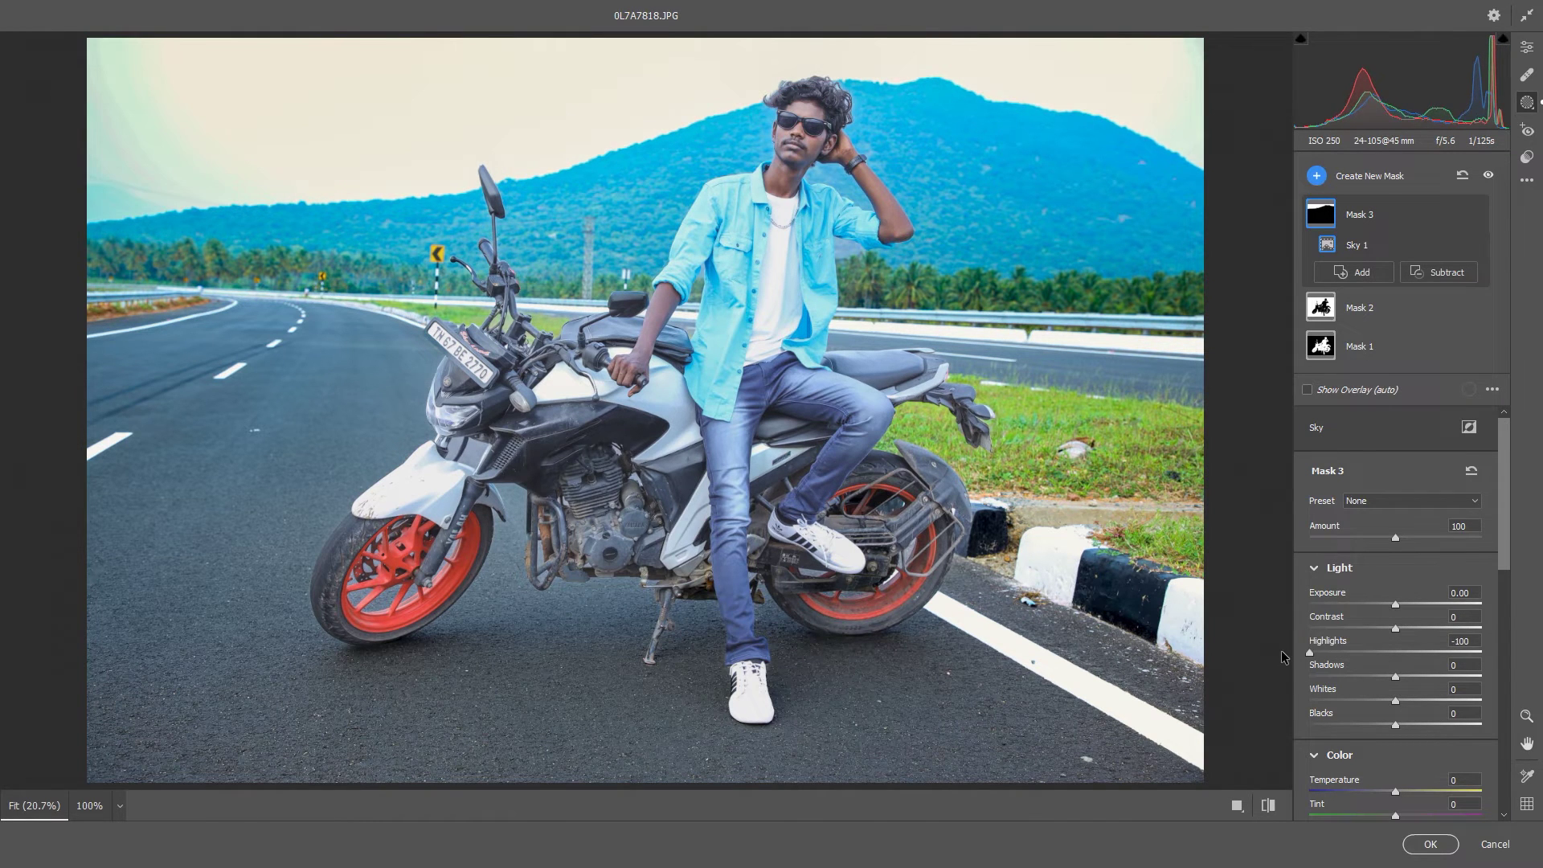
{"action": "scroll", "coordinate": [1326, 643], "scroll_direction": "down", "scroll_amount": 3}
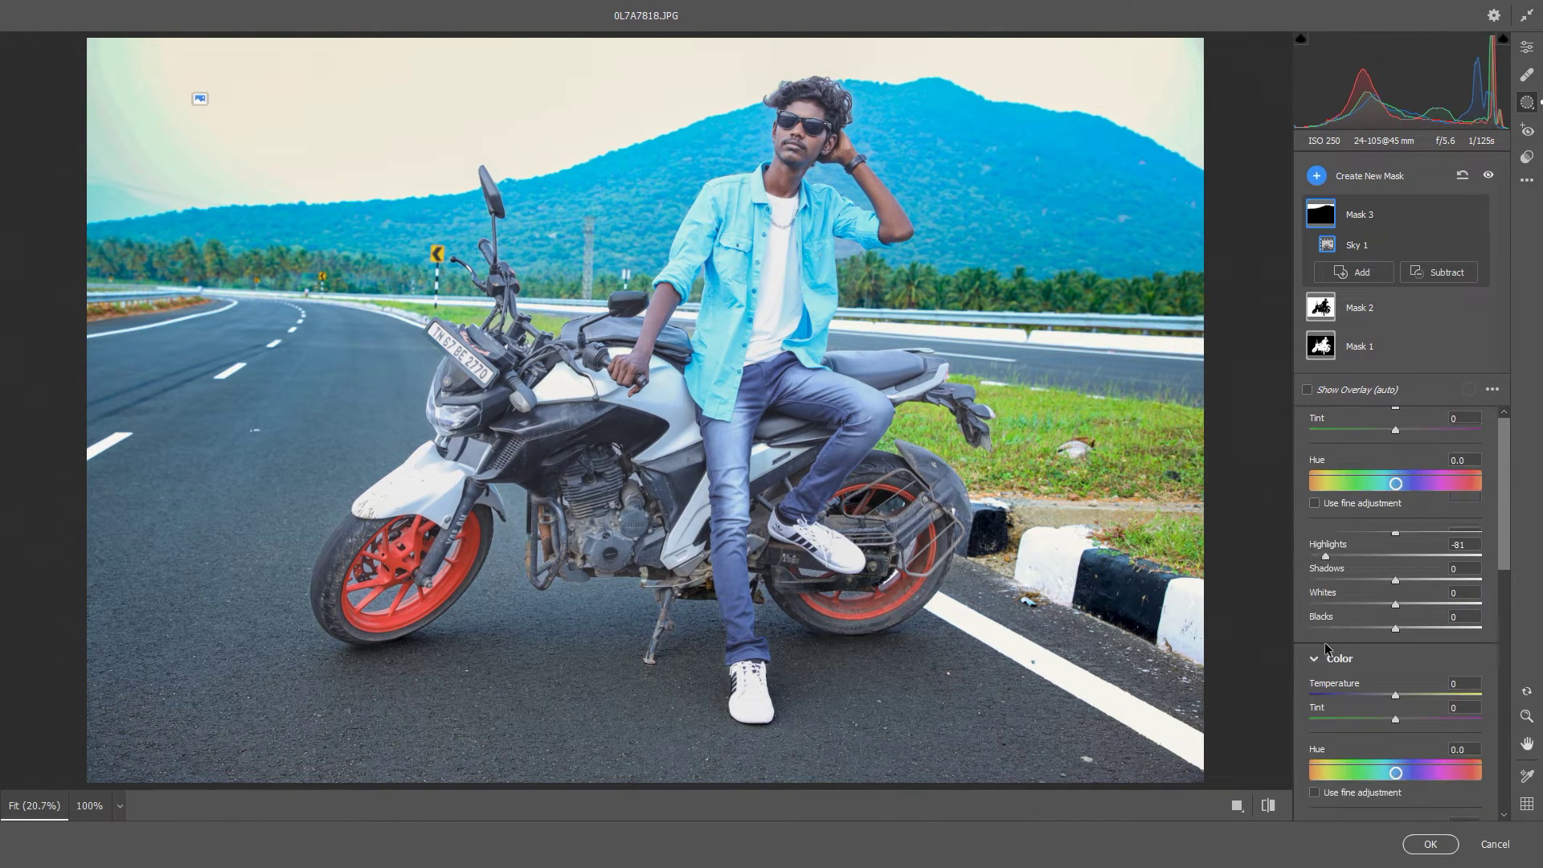
{"action": "scroll", "coordinate": [1359, 619], "scroll_direction": "down", "scroll_amount": 2}
{"action": "scroll", "coordinate": [1334, 691], "scroll_direction": "down", "scroll_amount": 2}
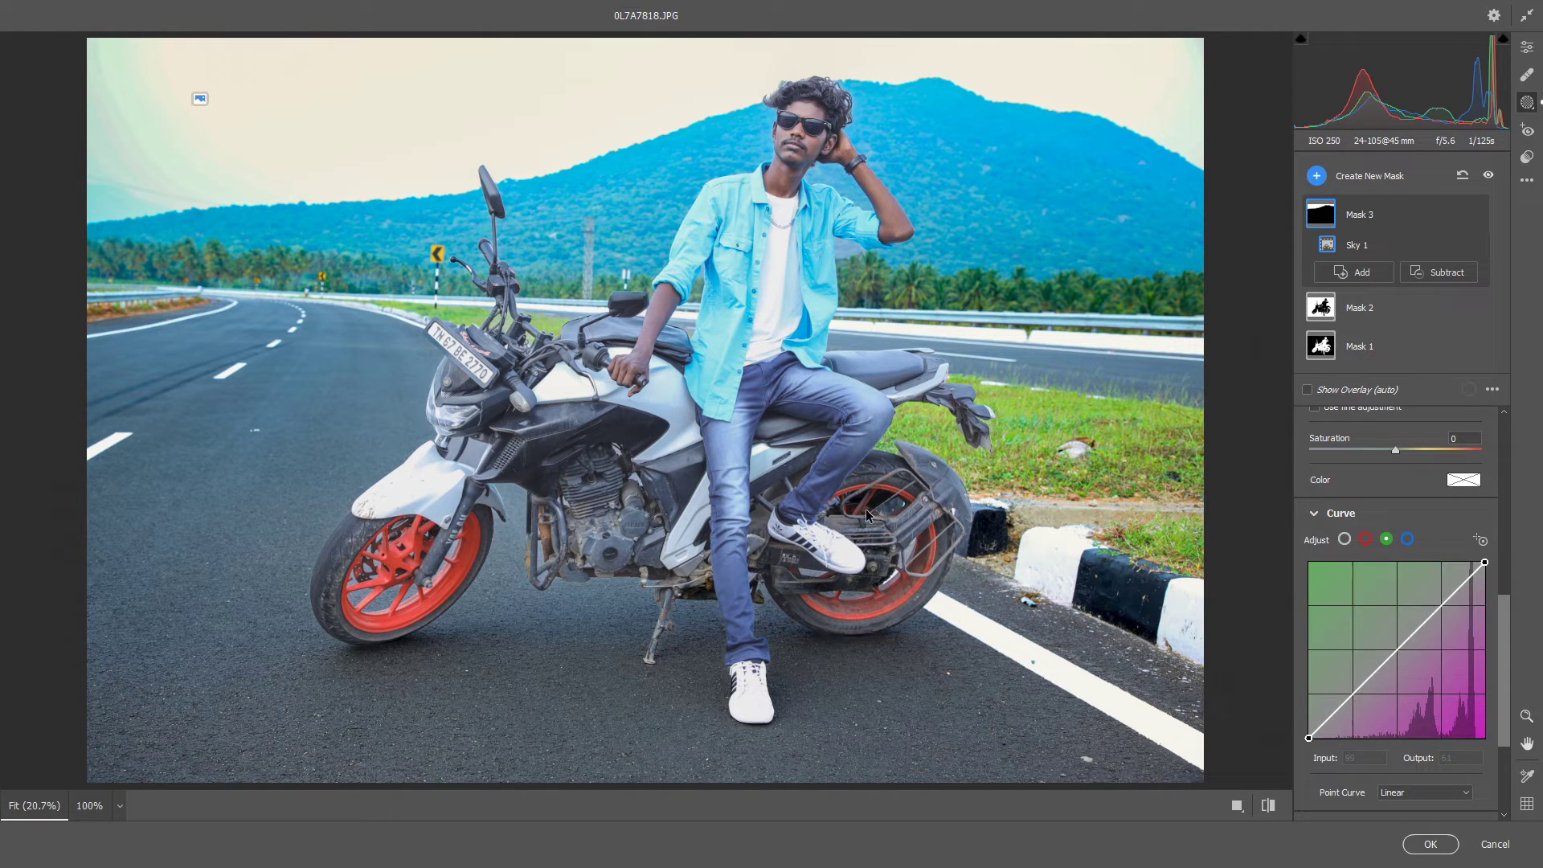
{"action": "left_click", "coordinate": [1431, 848]}
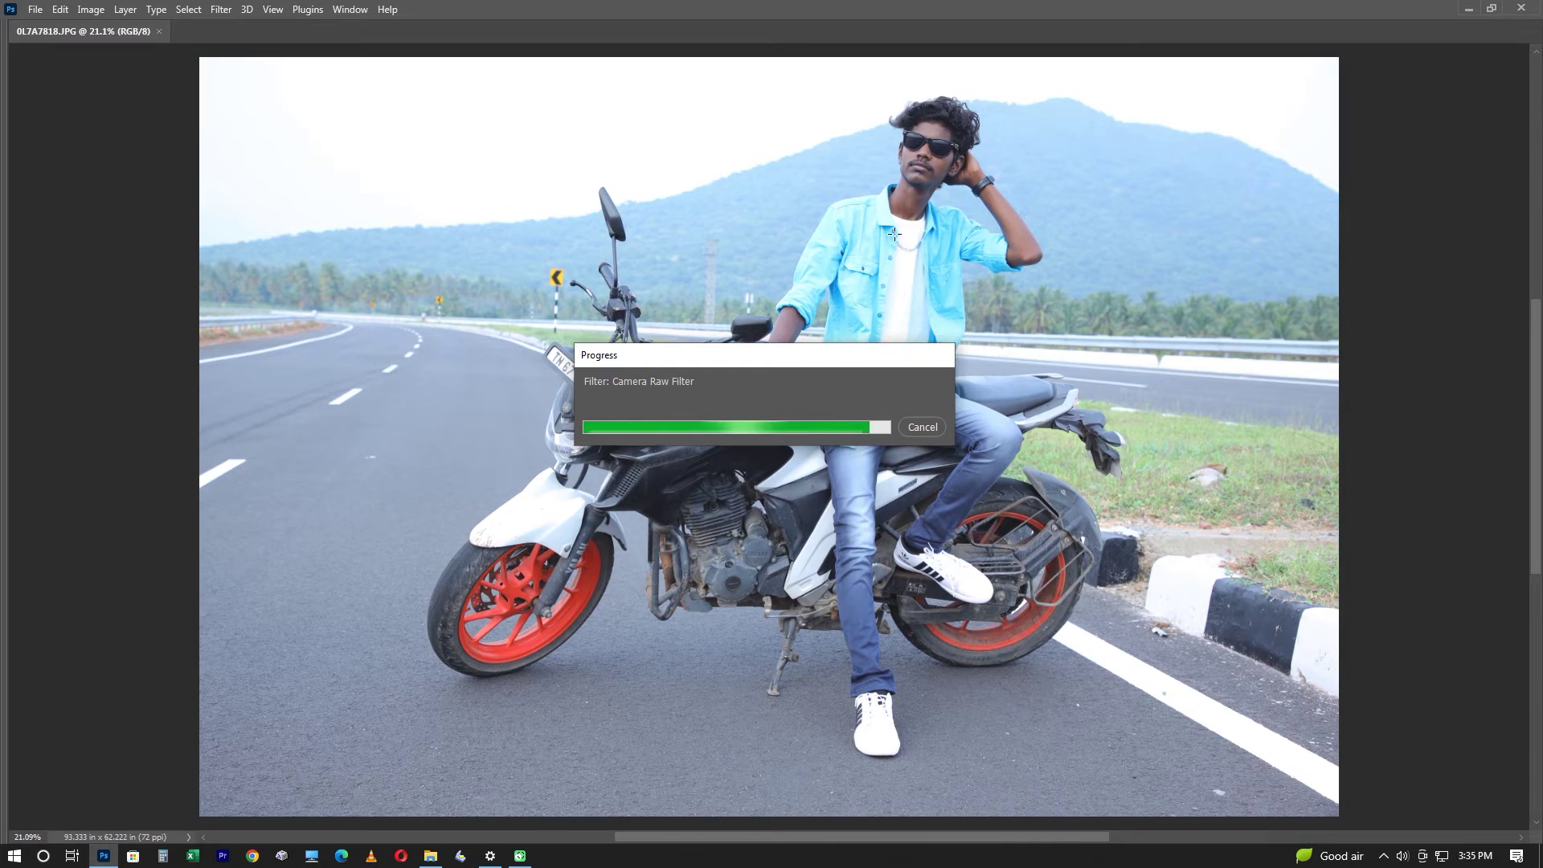
Compare the motorbike photo with and without its Camera Raw grade, ending on the graded version
{"action": "key", "text": "ctrl+z"}
{"action": "key", "text": "ctrl+shift+z"}
{"action": "key", "text": "ctrl+z"}
{"action": "key", "text": "ctrl+shift+z"}
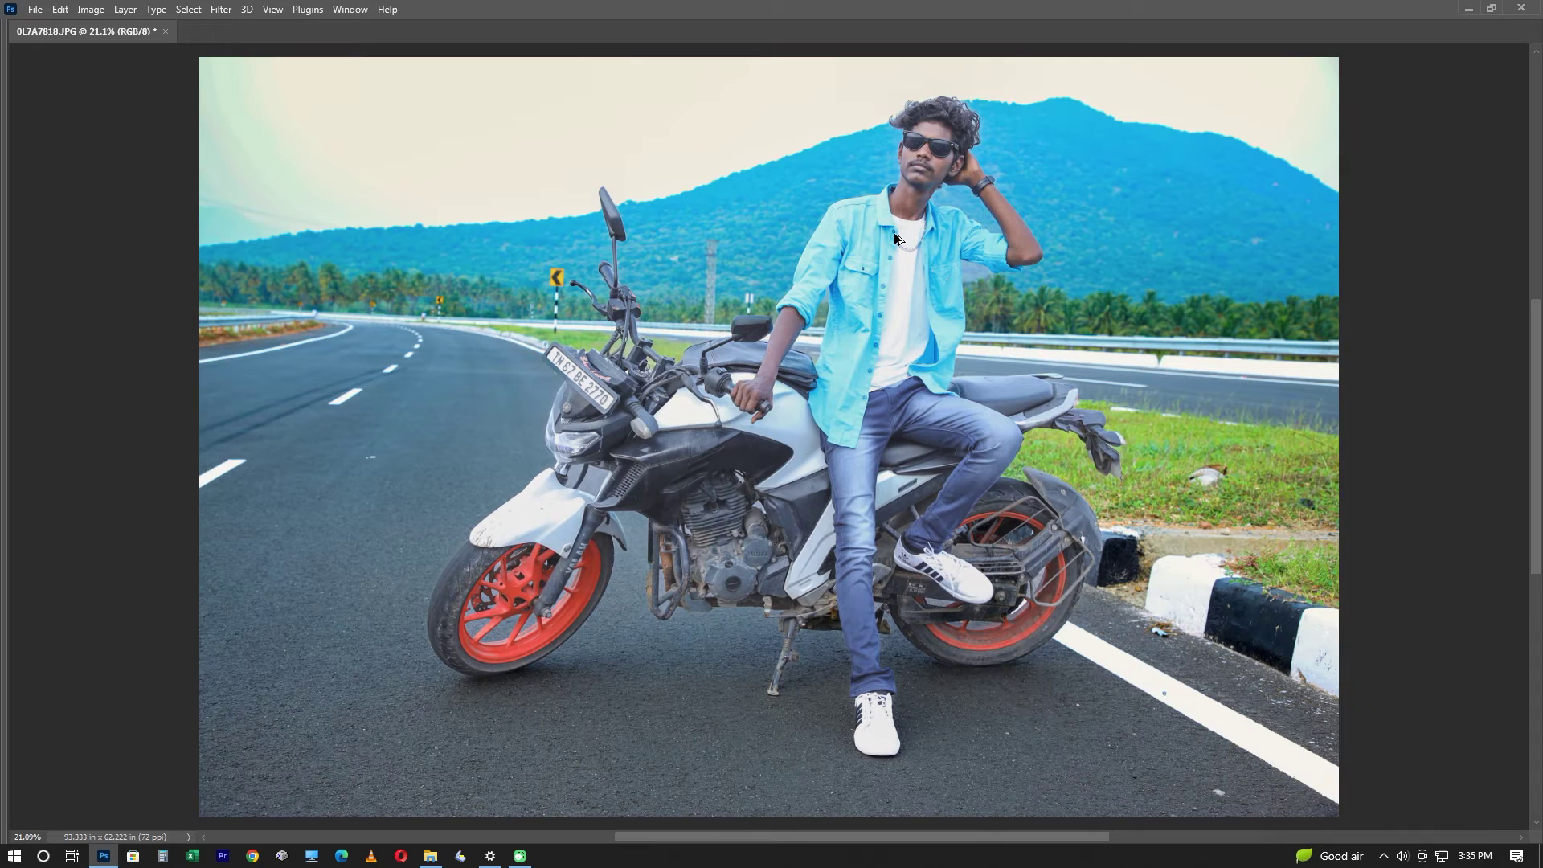
{"action": "key", "text": "ctrl+z"}
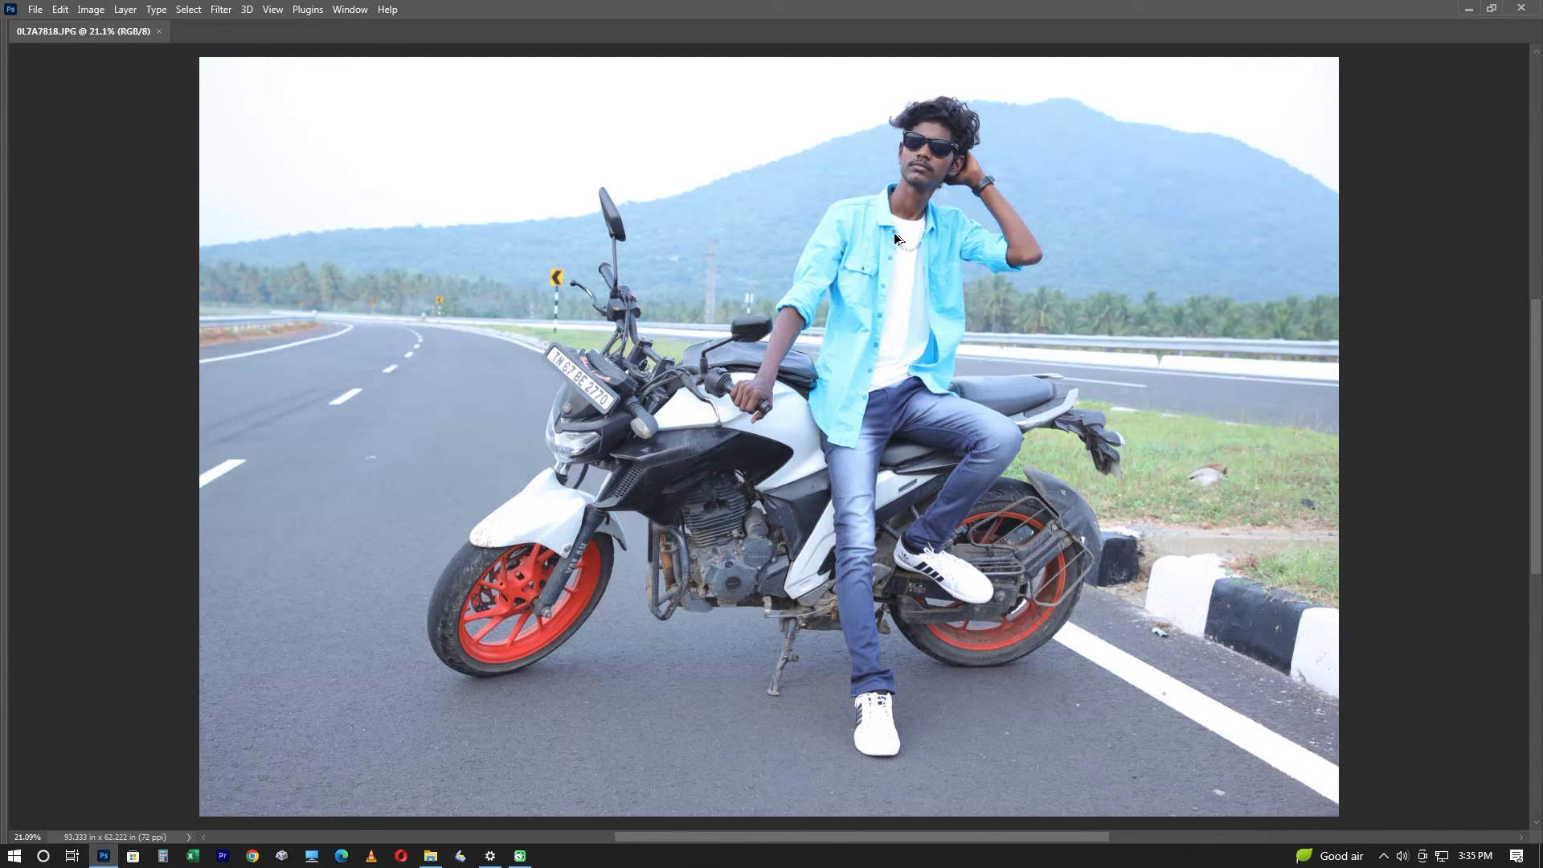
{"action": "key", "text": "ctrl+shift+z"}
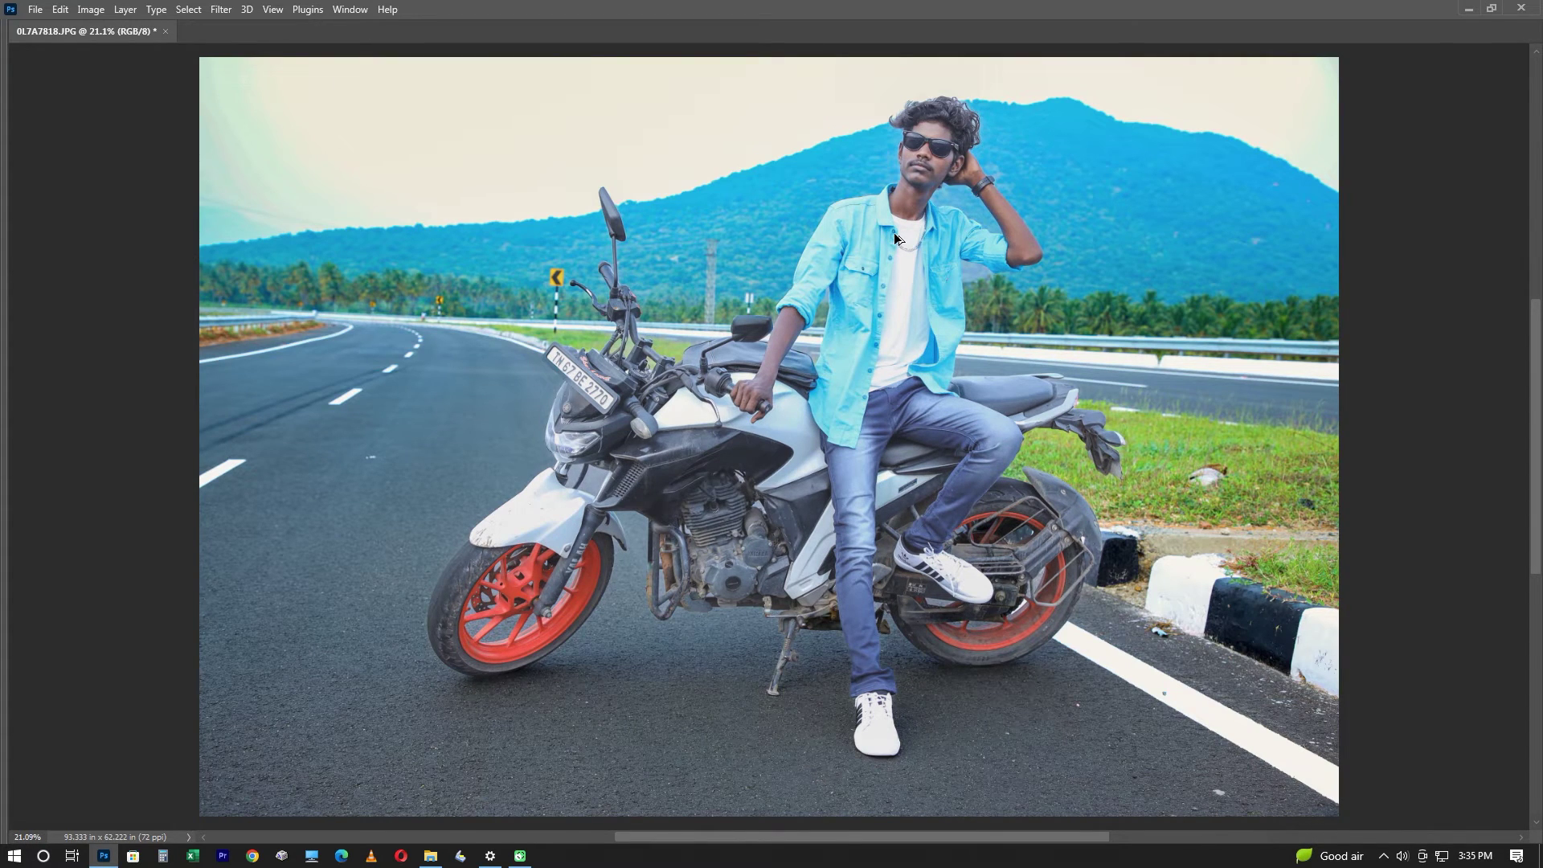
{"action": "key", "text": "ctrl+z"}
{"action": "key", "text": "ctrl+shift+z"}
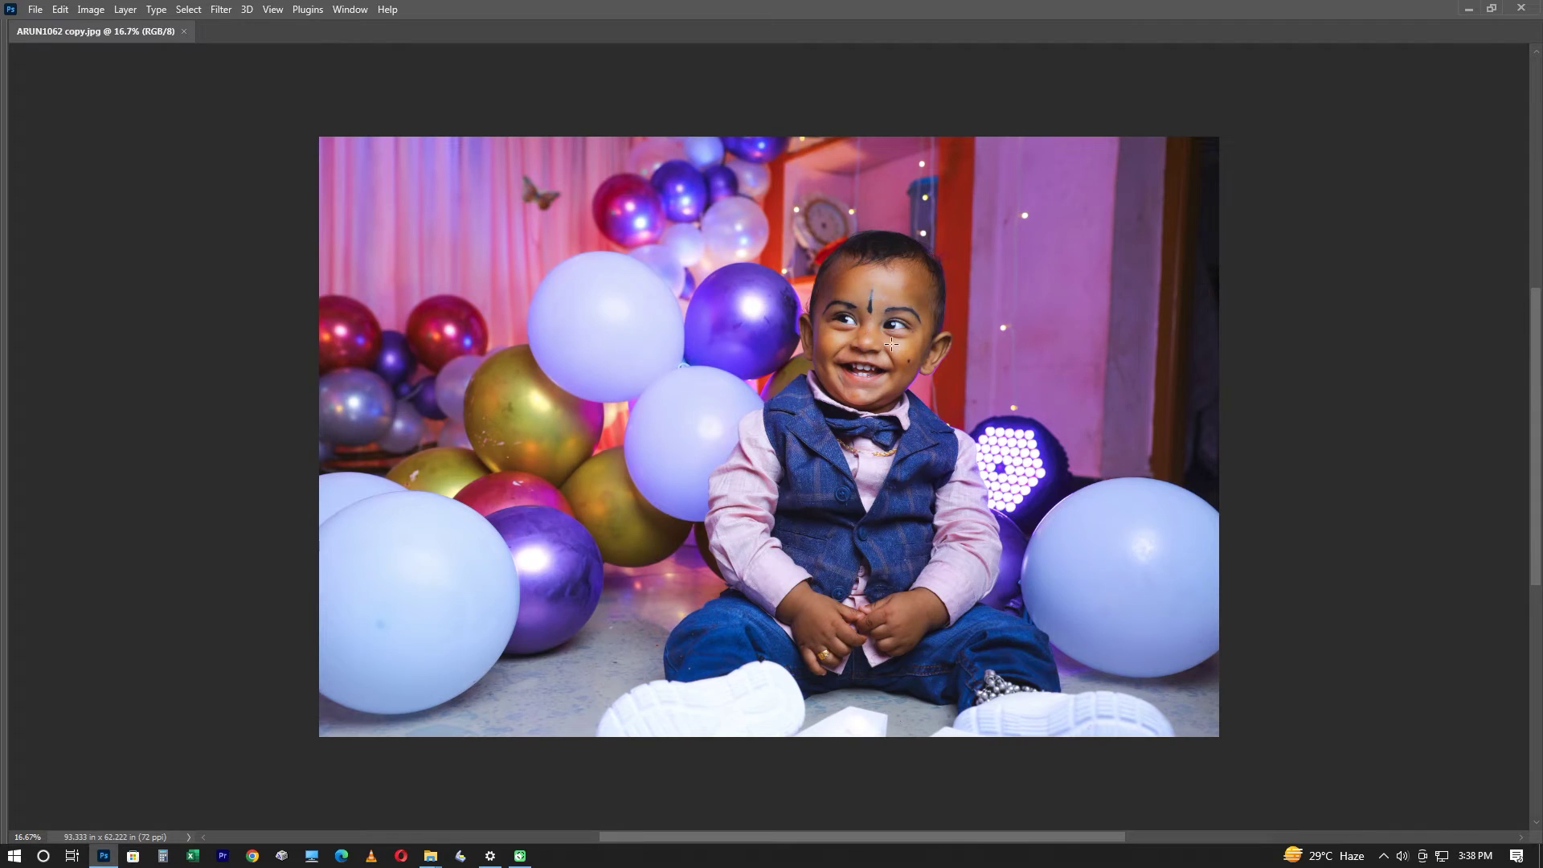
Fit the baby portrait in the window and open it in Camera Raw Filter's Masking panel
{"action": "key", "text": "ctrl+0"}
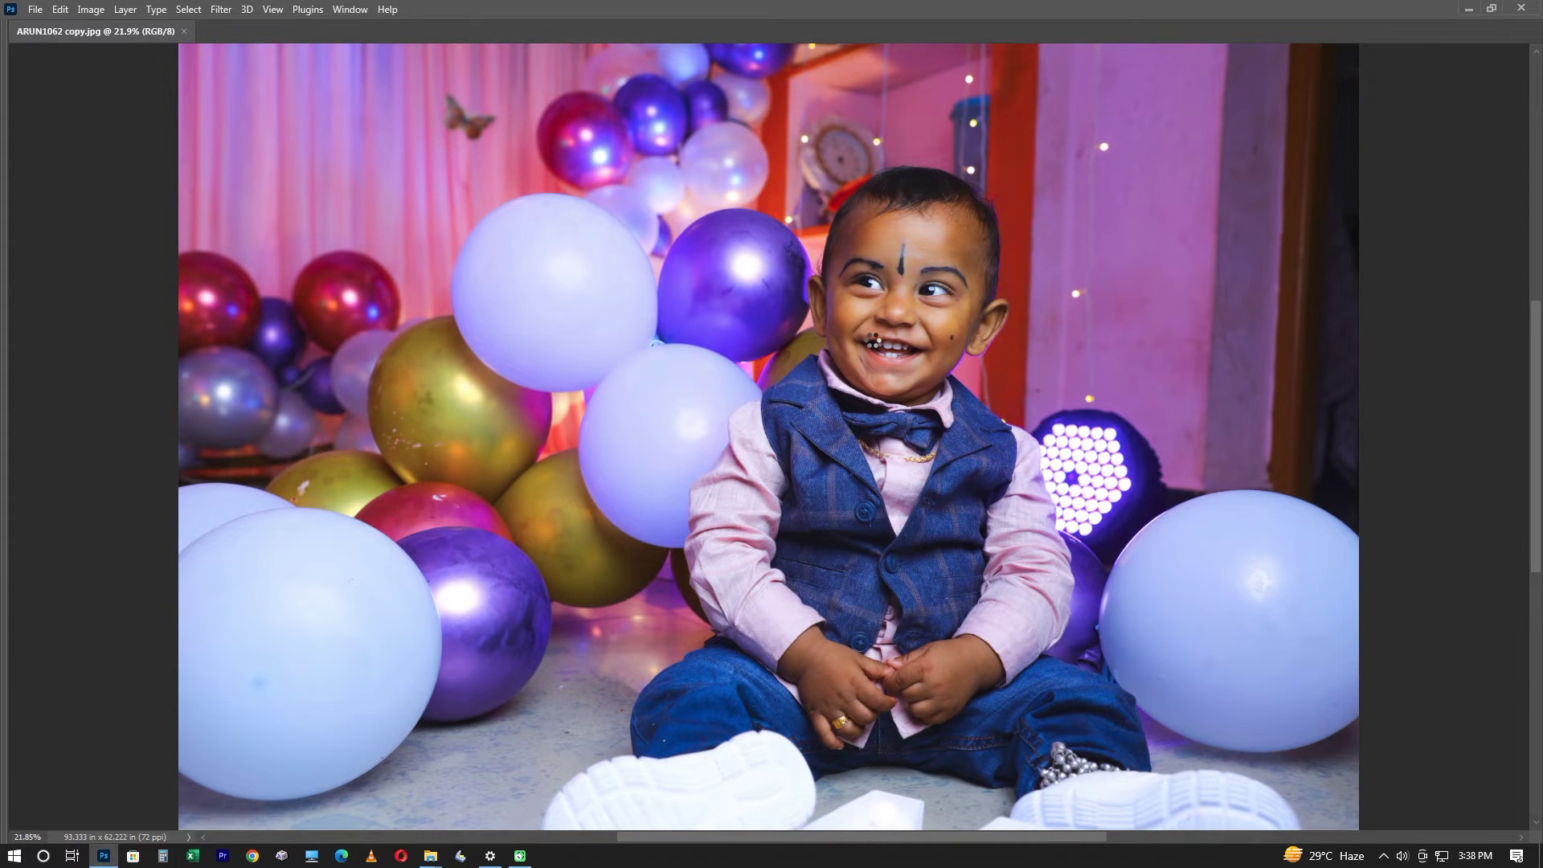
{"action": "key", "text": "ctrl+shift+a"}
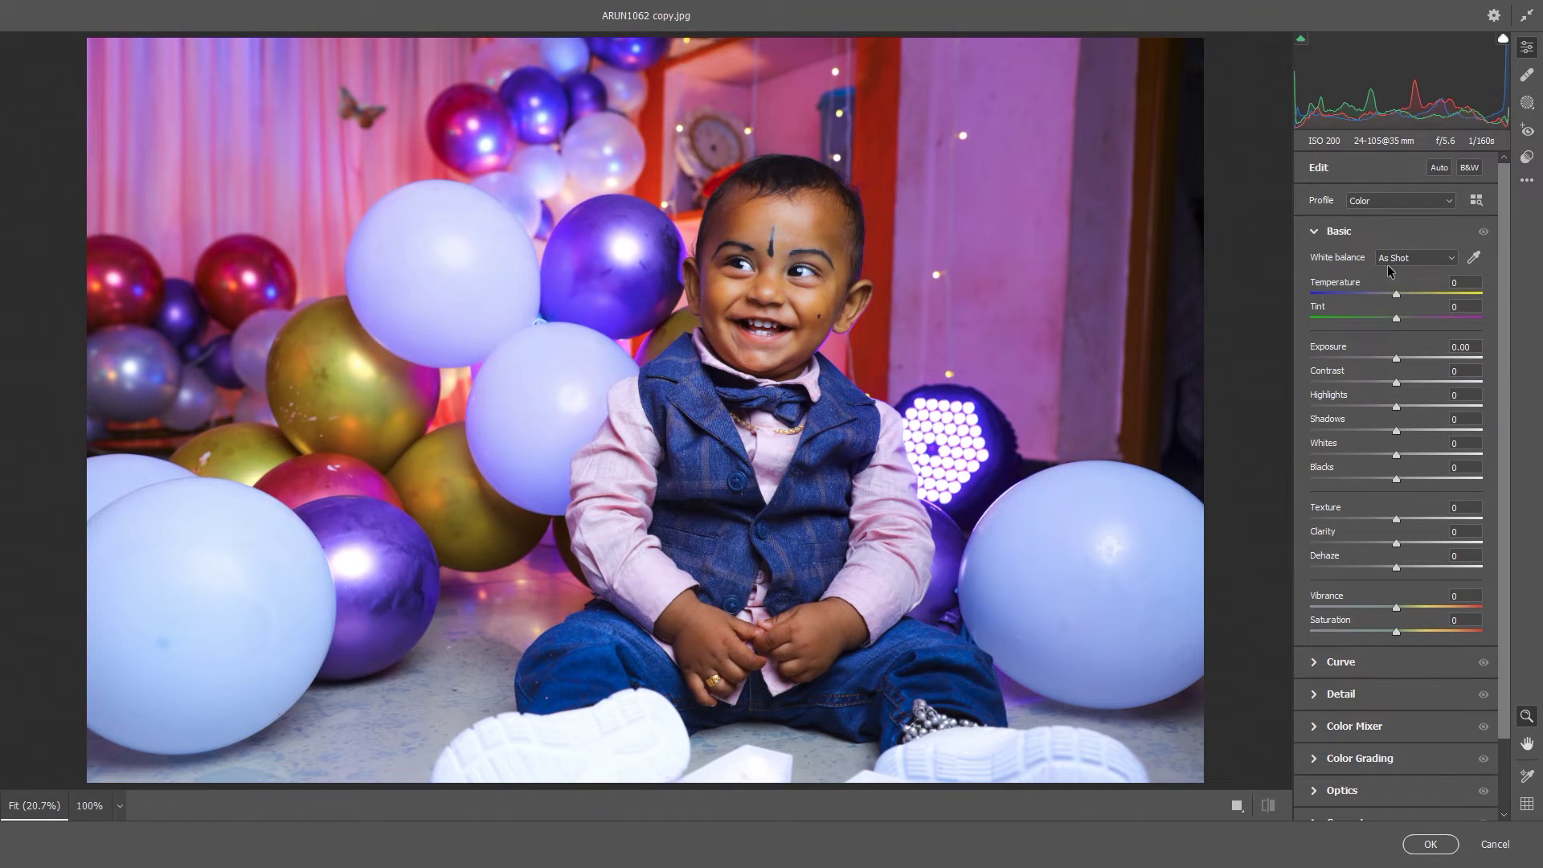
{"action": "left_click", "coordinate": [1527, 102]}
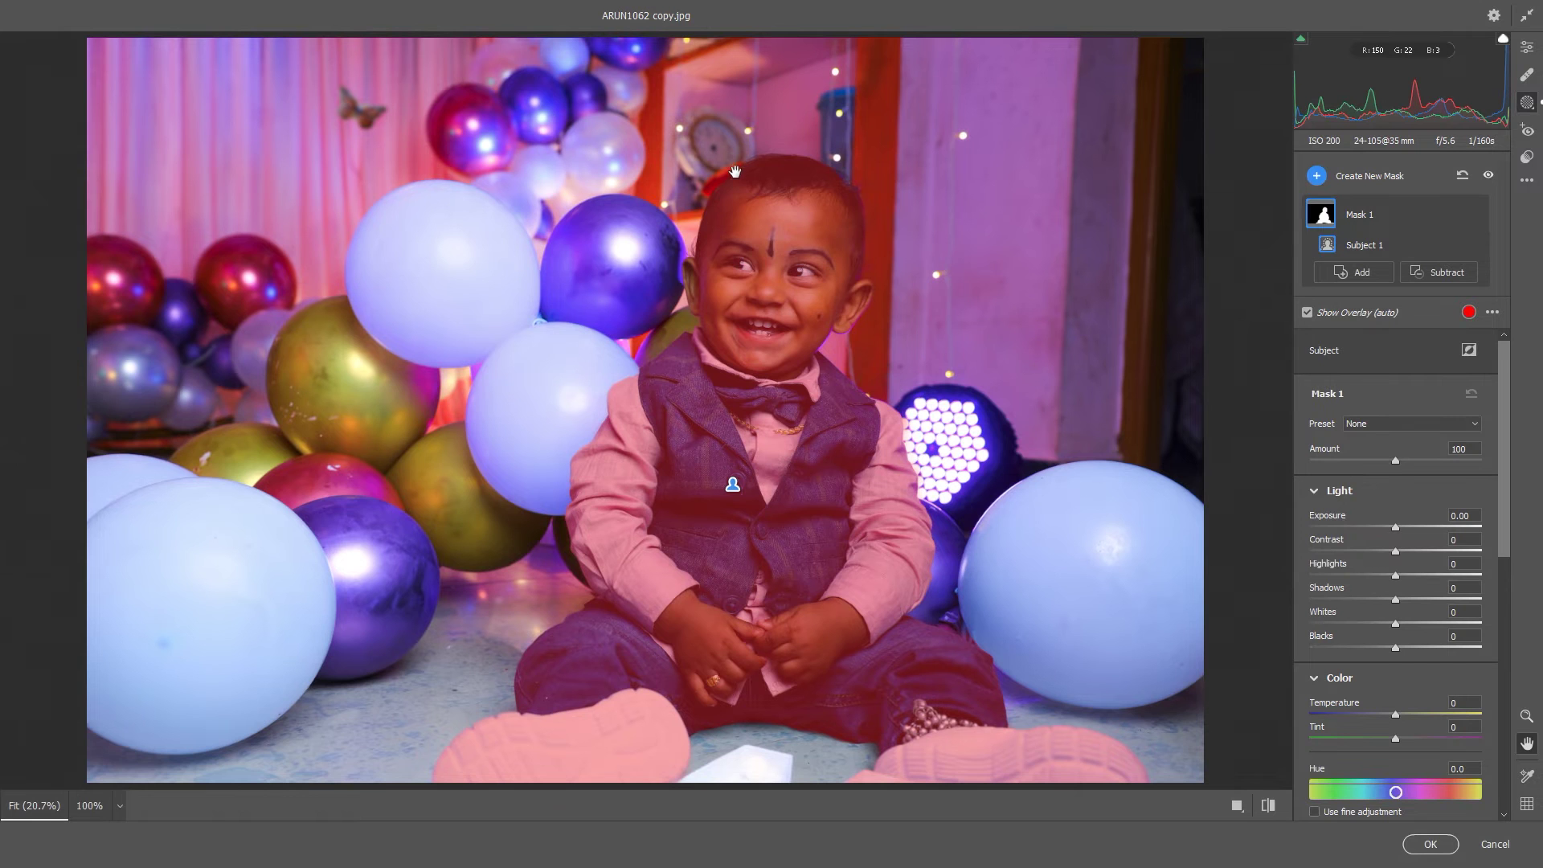
{"action": "right_click", "coordinate": [733, 181]}
{"action": "mouse_move", "coordinate": [856, 115]}
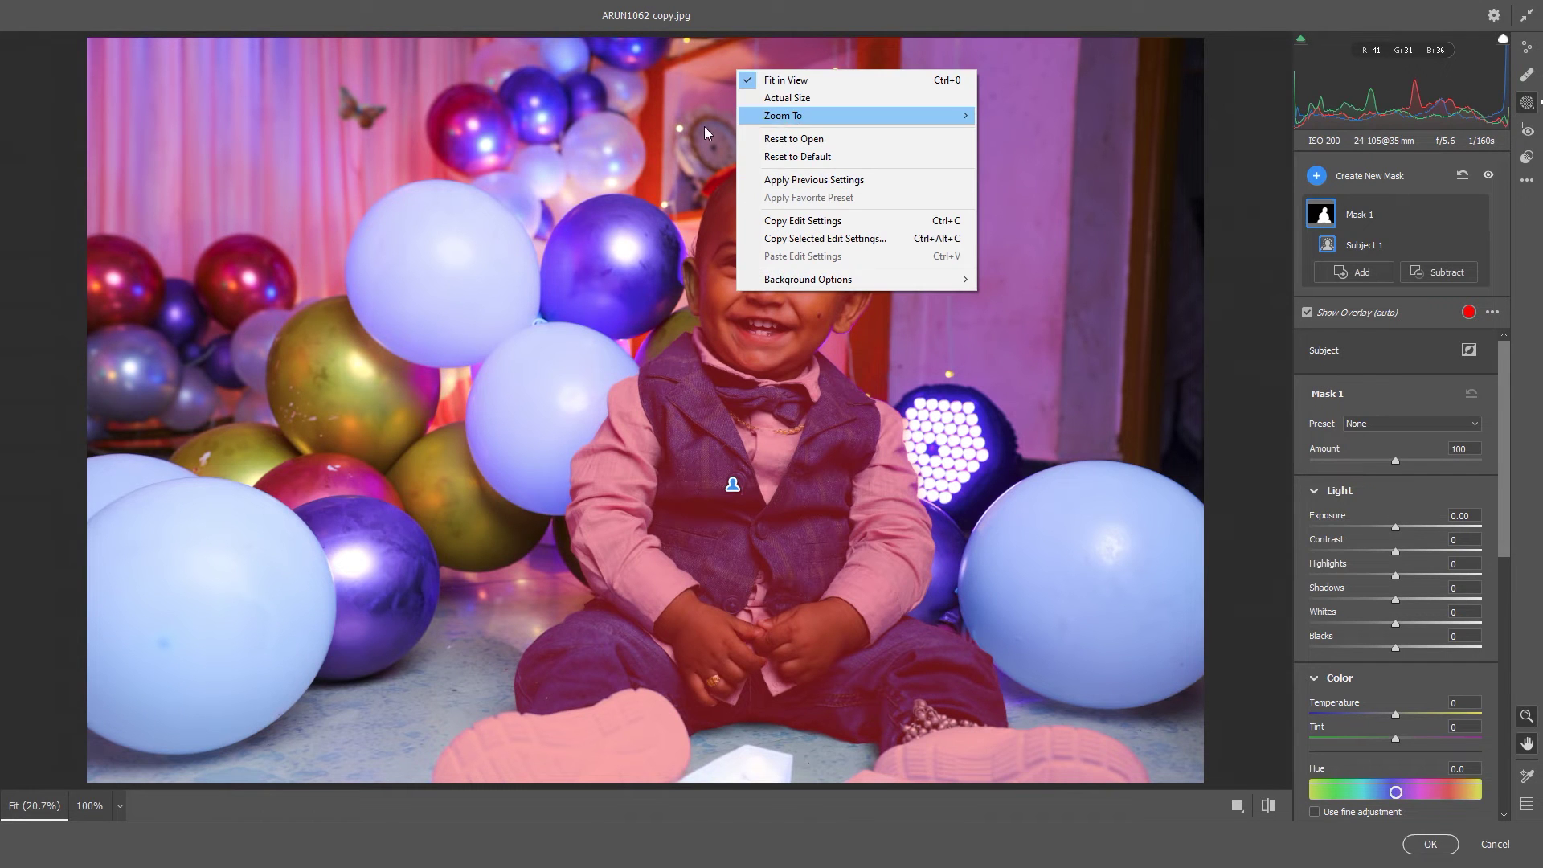
{"action": "left_click", "coordinate": [1014, 168]}
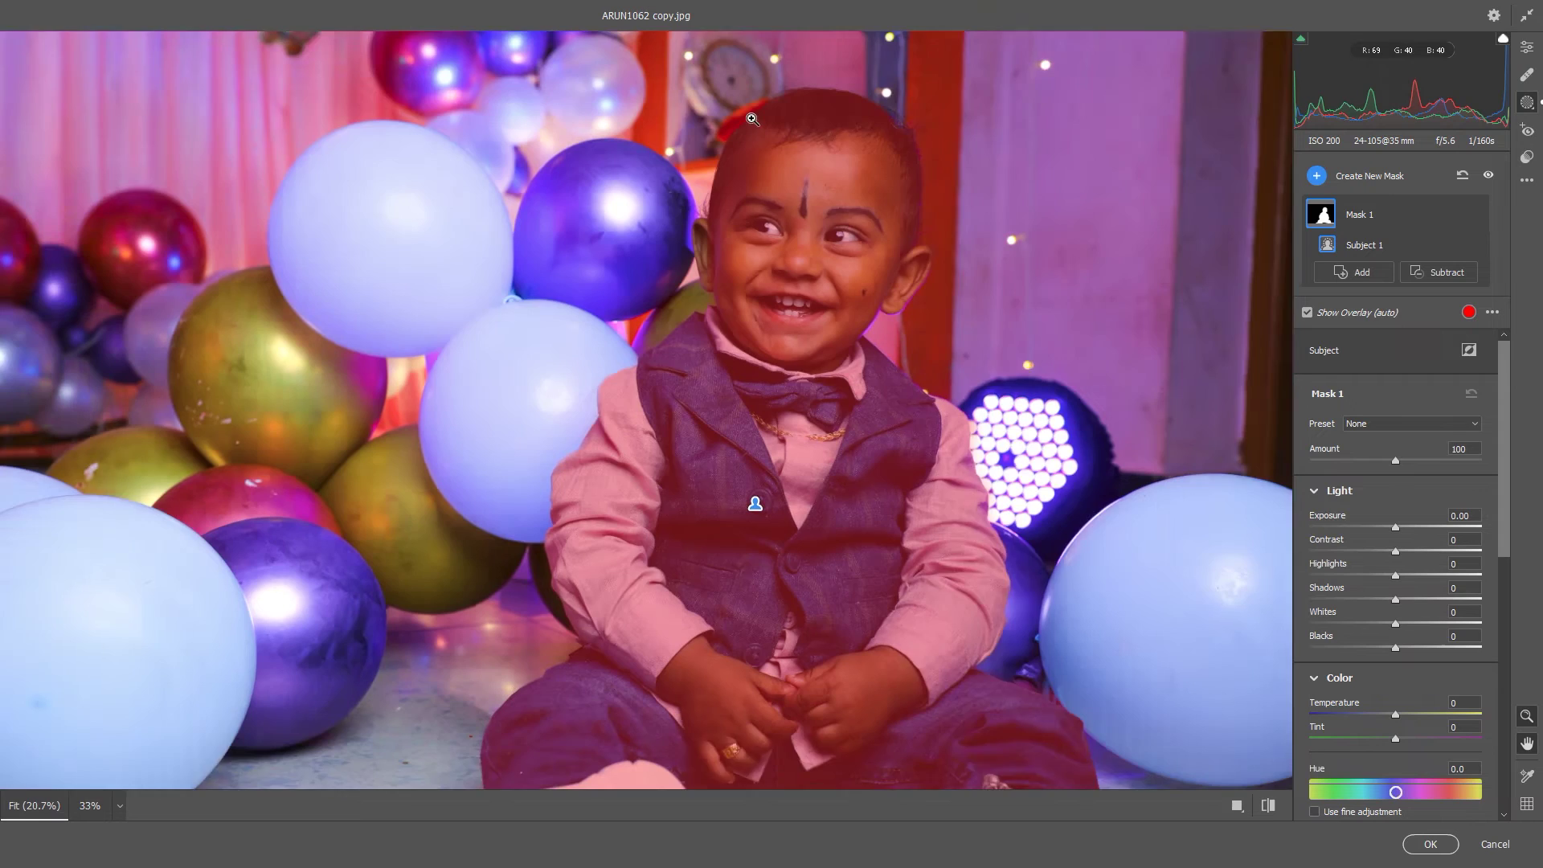
{"action": "left_click", "coordinate": [753, 119]}
{"action": "right_click", "coordinate": [727, 178]}
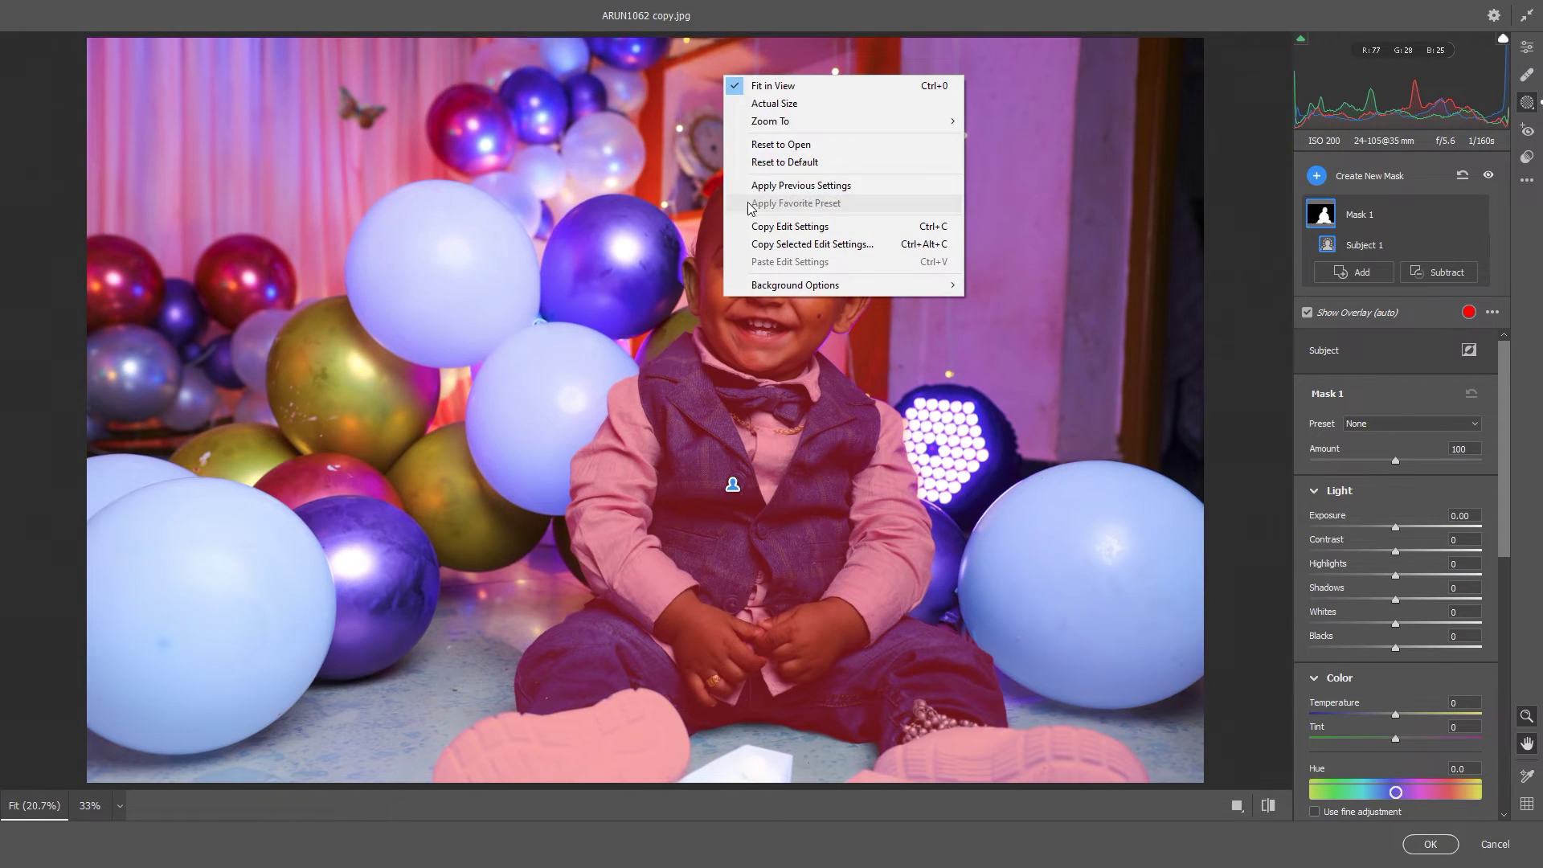
{"action": "left_click", "coordinate": [684, 178]}
{"action": "right_click", "coordinate": [684, 178]}
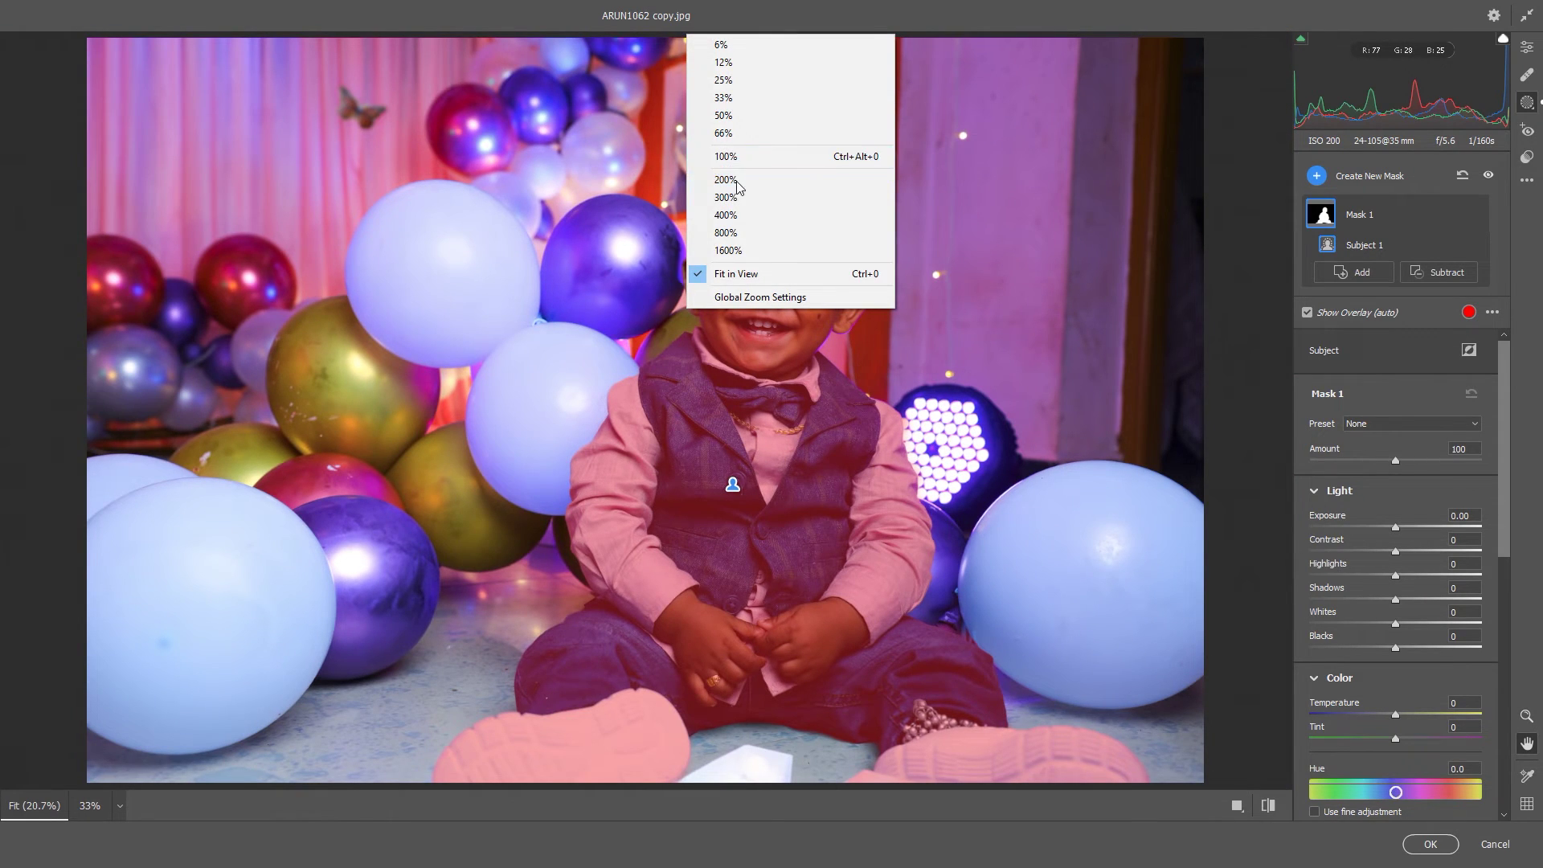
{"action": "left_click", "coordinate": [739, 190]}
{"action": "left_click_drag", "start_coordinate": [769, 171], "coordinate": [738, 493]}
{"action": "mouse_move", "coordinate": [804, 201]}
{"action": "left_mouse_down"}
{"action": "mouse_move", "coordinate": [888, 286]}
{"action": "mouse_move", "coordinate": [786, 682]}
{"action": "mouse_move", "coordinate": [778, 316]}
{"action": "mouse_move", "coordinate": [671, 482]}
{"action": "left_mouse_up"}
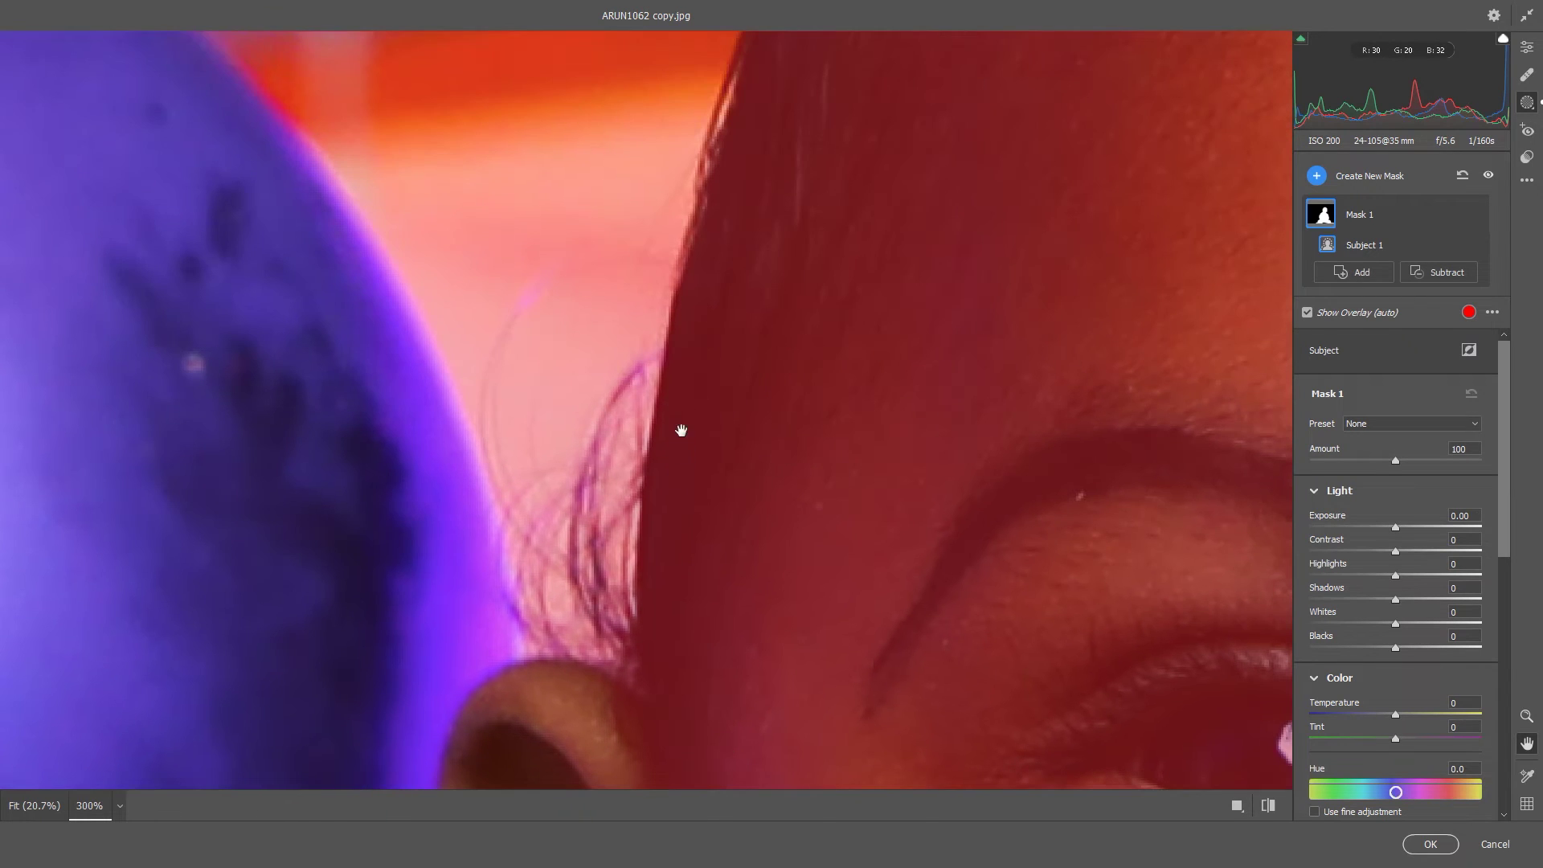
{"action": "right_click", "coordinate": [678, 427]}
{"action": "left_click", "coordinate": [721, 431]}
{"action": "mouse_move", "coordinate": [747, 399]}
{"action": "left_mouse_down"}
{"action": "mouse_move", "coordinate": [710, 517]}
{"action": "mouse_move", "coordinate": [628, 551]}
{"action": "mouse_move", "coordinate": [632, 471]}
{"action": "left_mouse_up"}
{"action": "right_click", "coordinate": [632, 470]}
{"action": "left_click", "coordinate": [706, 406]}
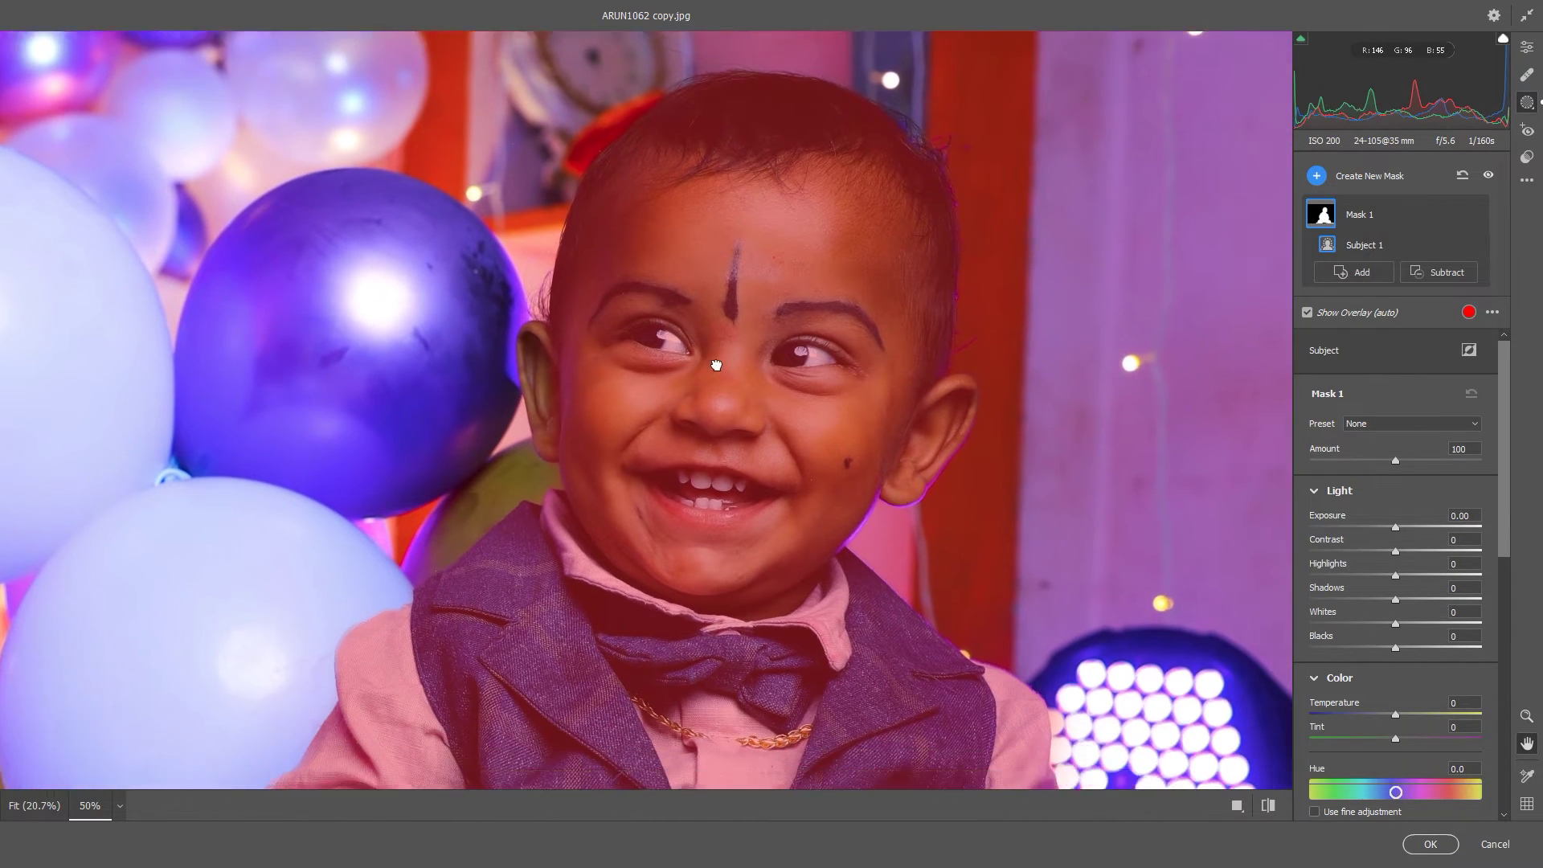
{"action": "mouse_move", "coordinate": [711, 431]}
{"action": "left_mouse_down"}
{"action": "mouse_move", "coordinate": [780, 237]}
{"action": "mouse_move", "coordinate": [780, 300]}
{"action": "left_mouse_up"}
{"action": "right_click", "coordinate": [780, 300]}
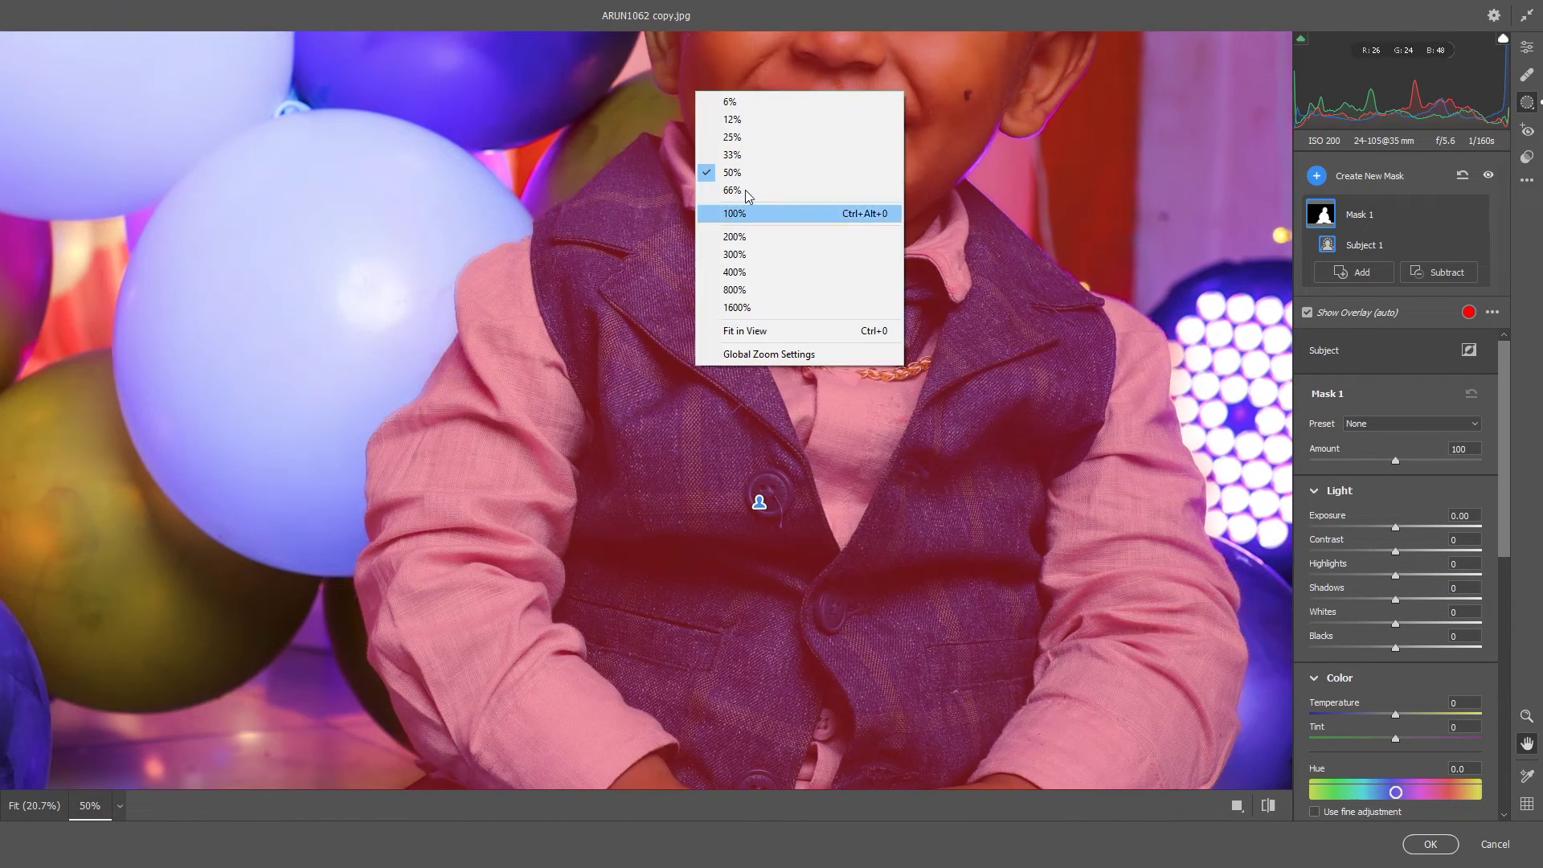
{"action": "left_click", "coordinate": [765, 330]}
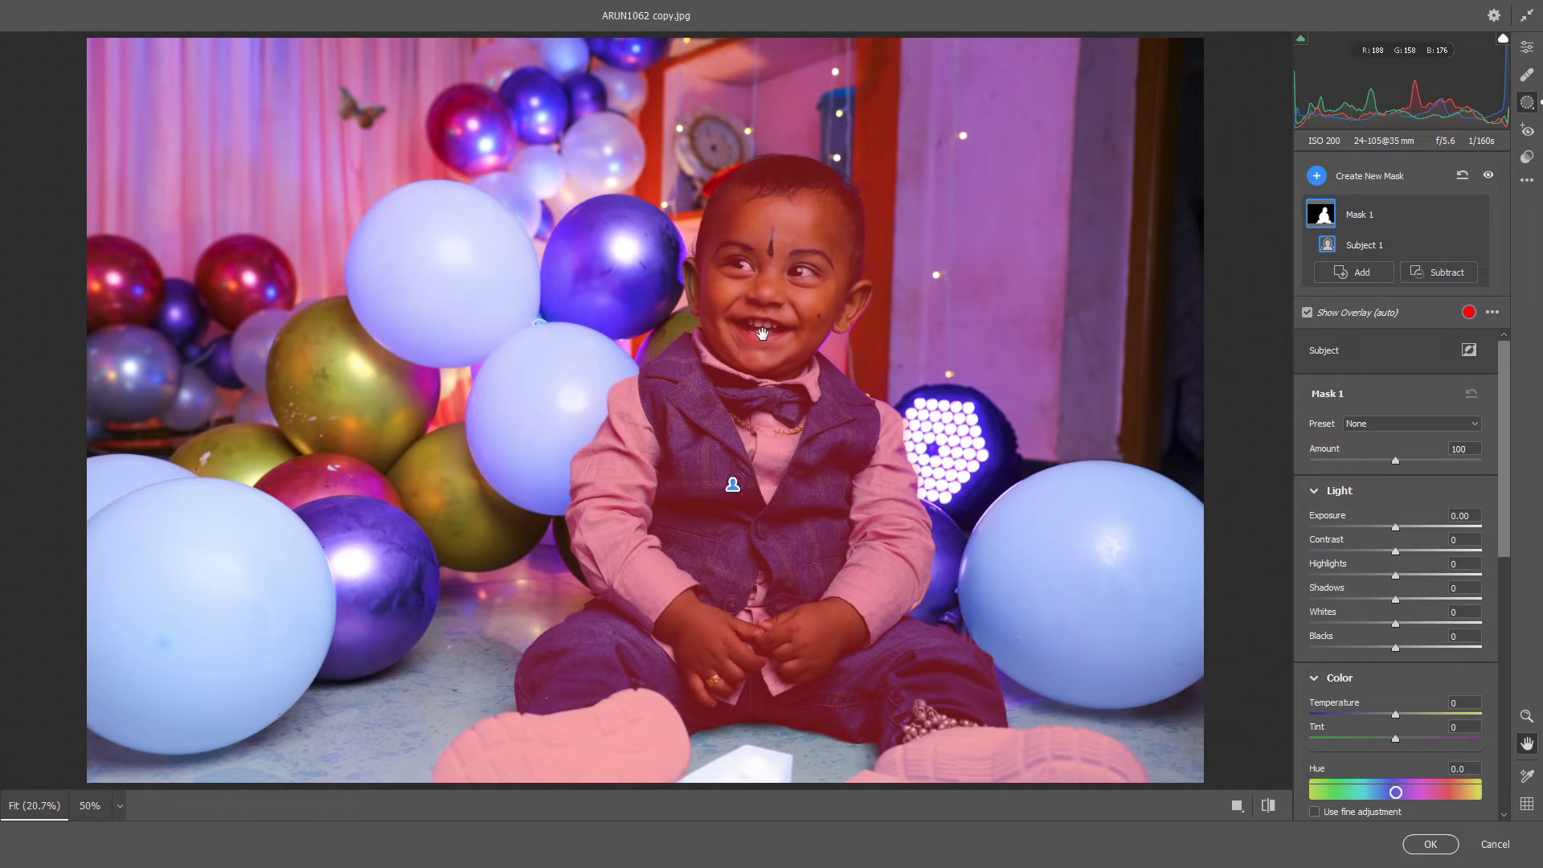
{"action": "right_click", "coordinate": [719, 172]}
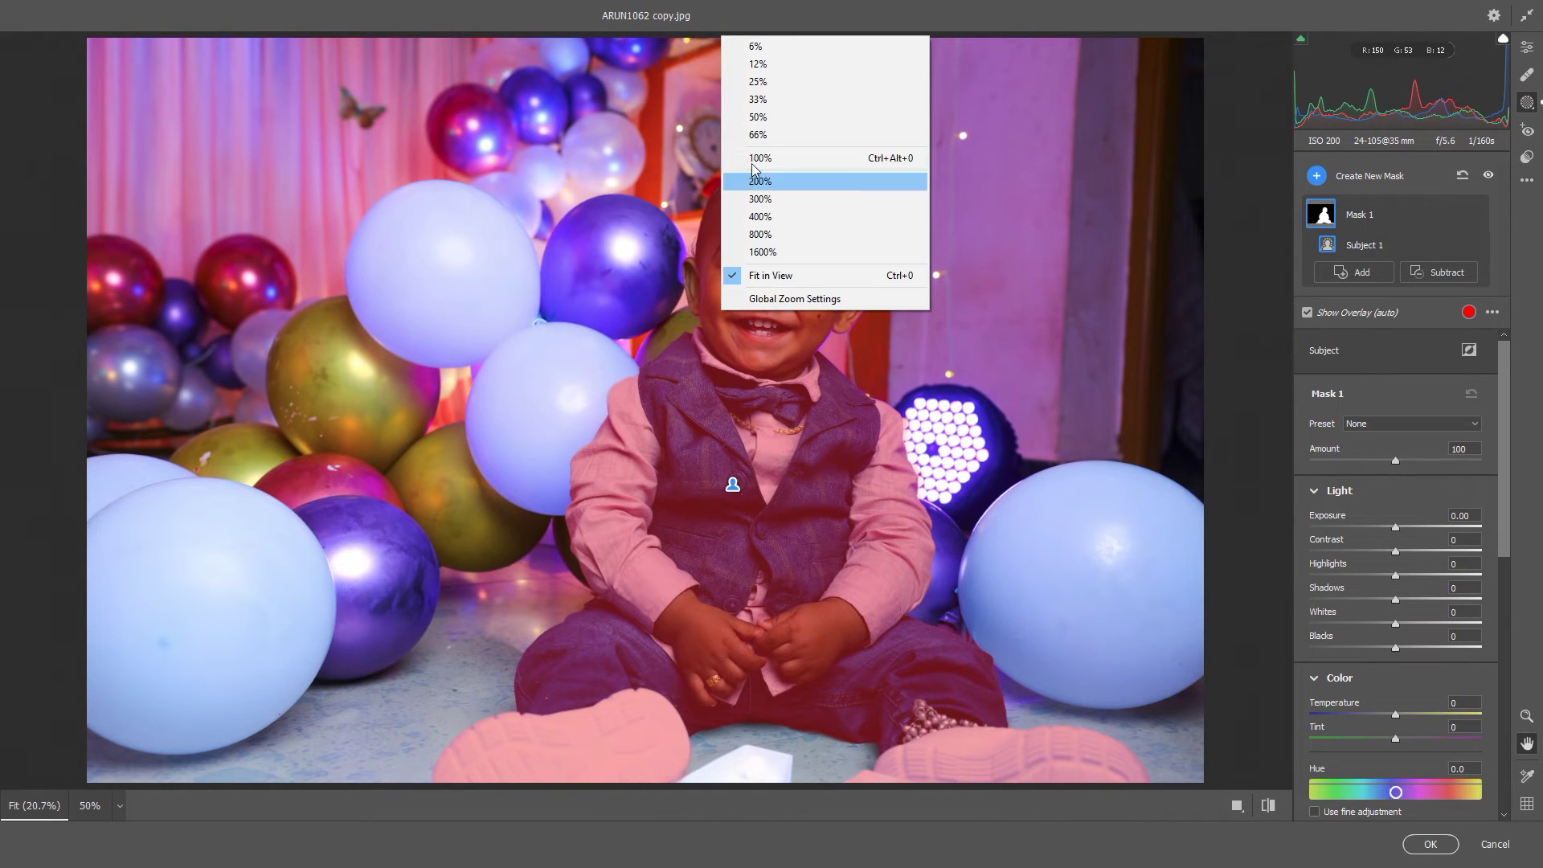
{"action": "left_click", "coordinate": [761, 184]}
{"action": "mouse_move", "coordinate": [747, 375]}
{"action": "left_mouse_down"}
{"action": "mouse_move", "coordinate": [799, 654]}
{"action": "mouse_move", "coordinate": [913, 630]}
{"action": "mouse_move", "coordinate": [825, 770]}
{"action": "mouse_move", "coordinate": [799, 603]}
{"action": "mouse_move", "coordinate": [720, 686]}
{"action": "left_mouse_up"}
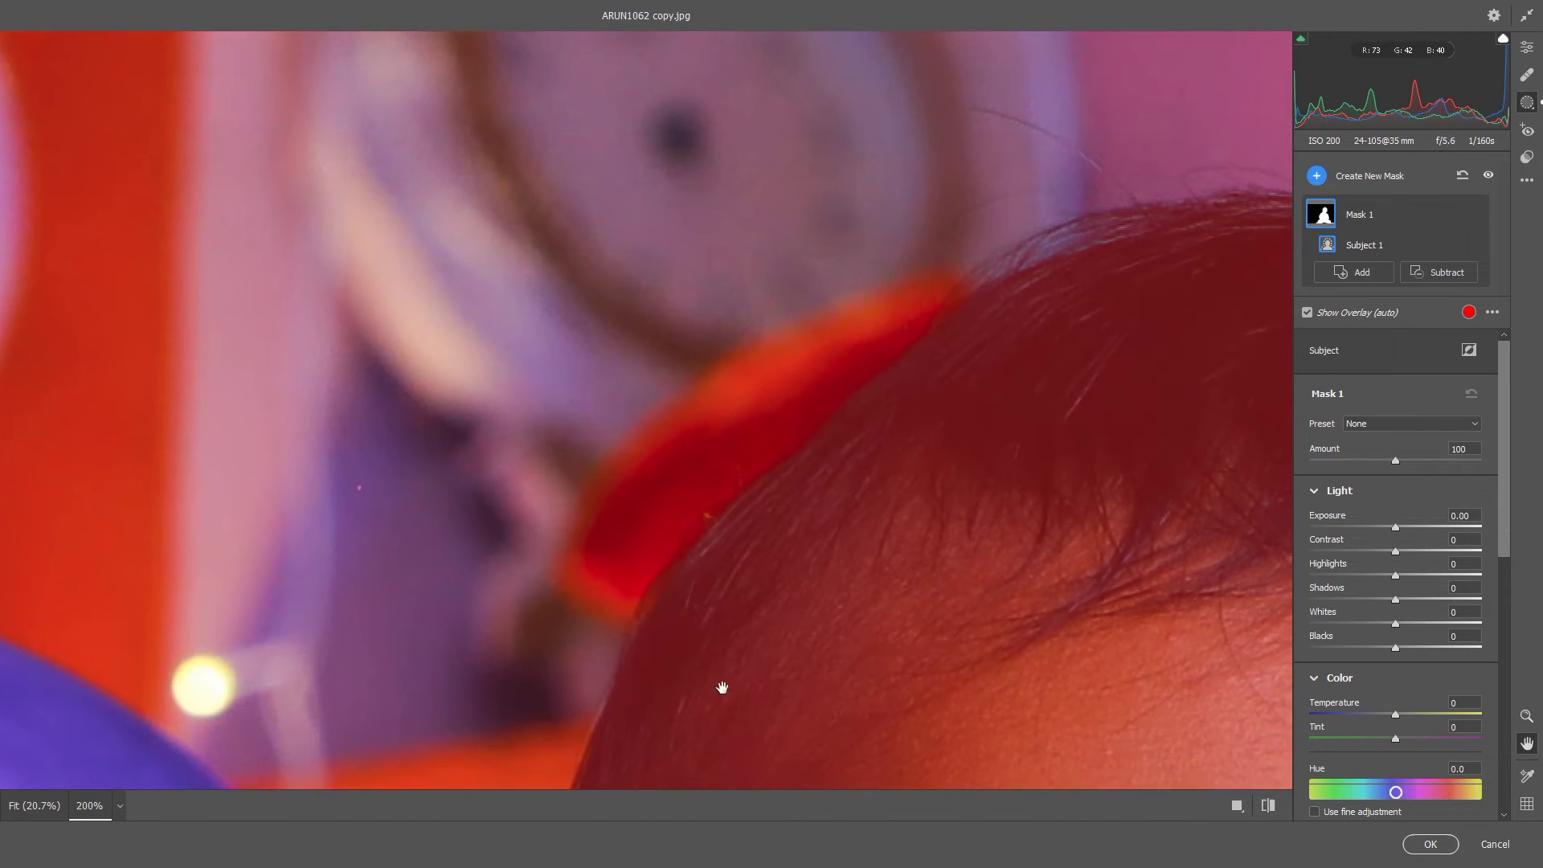
{"action": "right_click", "coordinate": [842, 393]}
{"action": "left_click", "coordinate": [884, 415]}
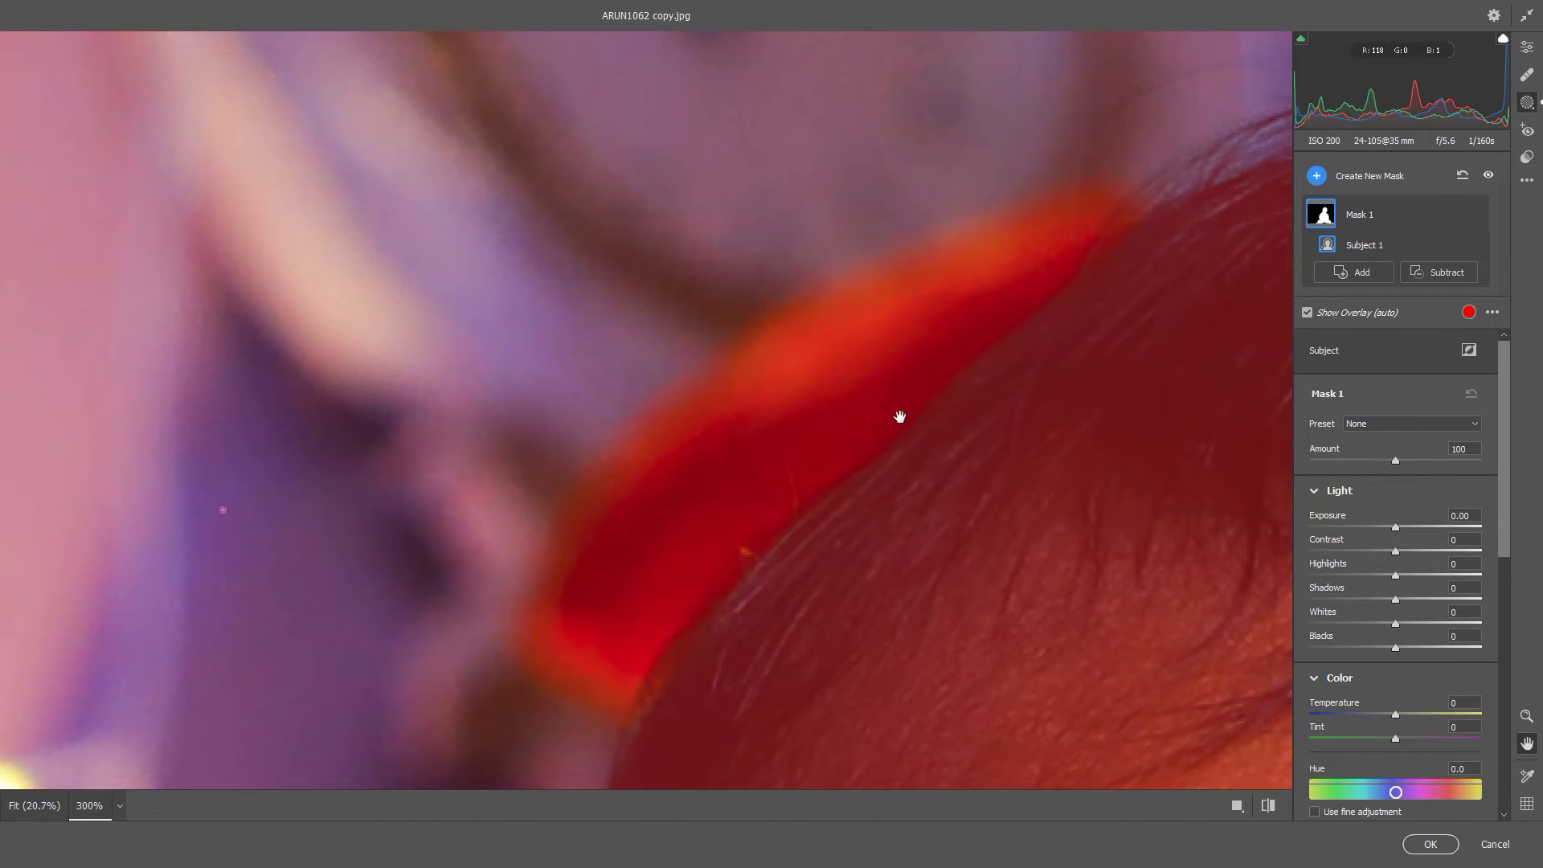
{"action": "right_click", "coordinate": [897, 438]}
{"action": "left_click", "coordinate": [960, 327]}
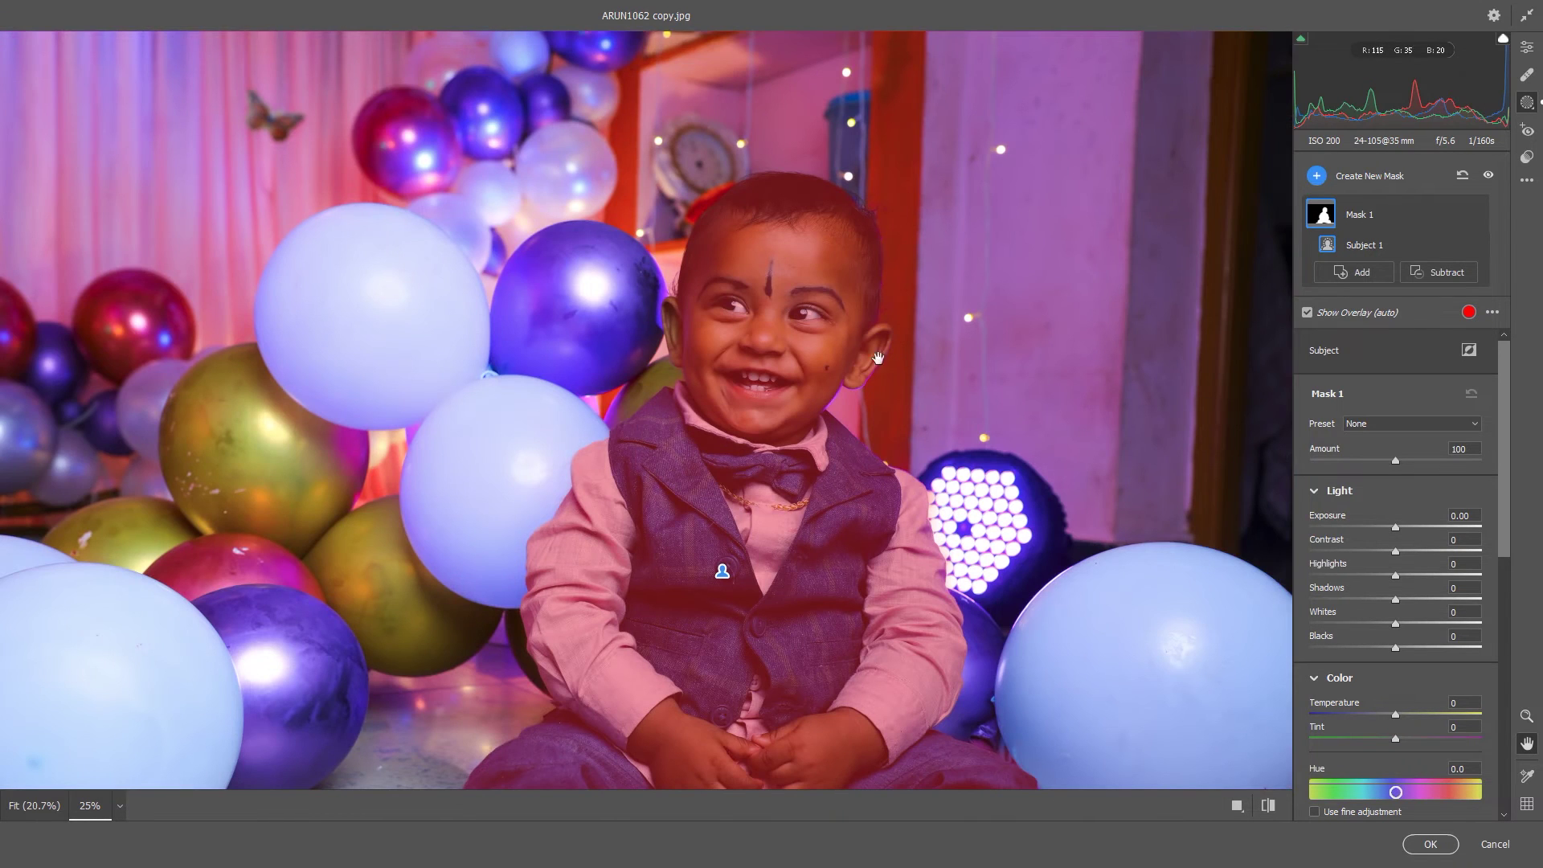
Brighten the child's mask to Exposure +0.25 and set Temperature -6 and Tint +21
{"action": "scroll", "coordinate": [1439, 611], "scroll_direction": "down", "scroll_amount": 2}
{"action": "scroll", "coordinate": [1407, 482], "scroll_direction": "up", "scroll_amount": 1}
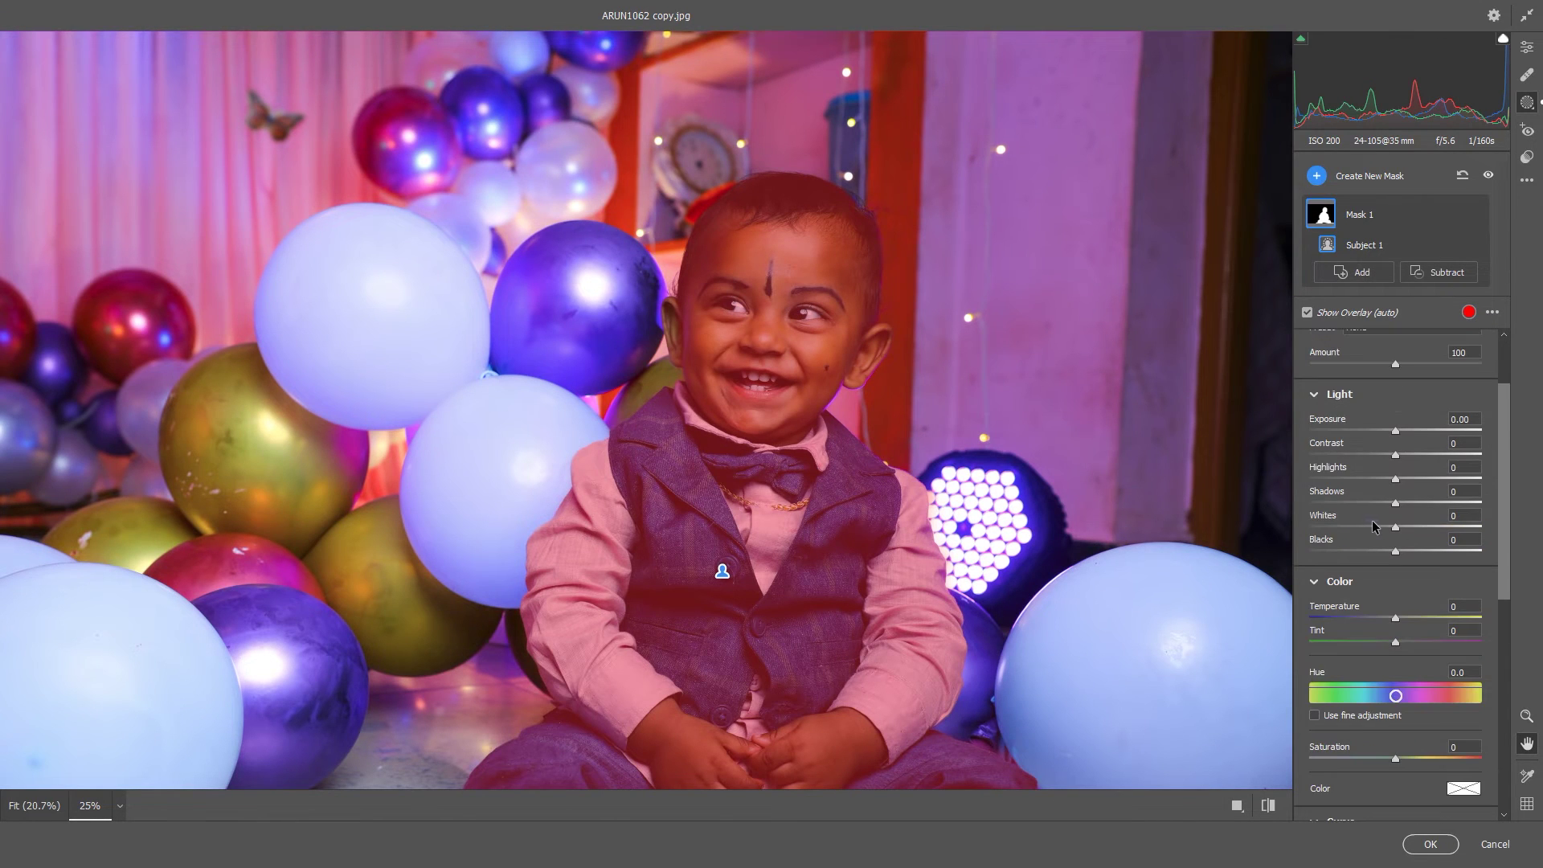
{"action": "left_click_drag", "start_coordinate": [1397, 436], "coordinate": [1403, 438]}
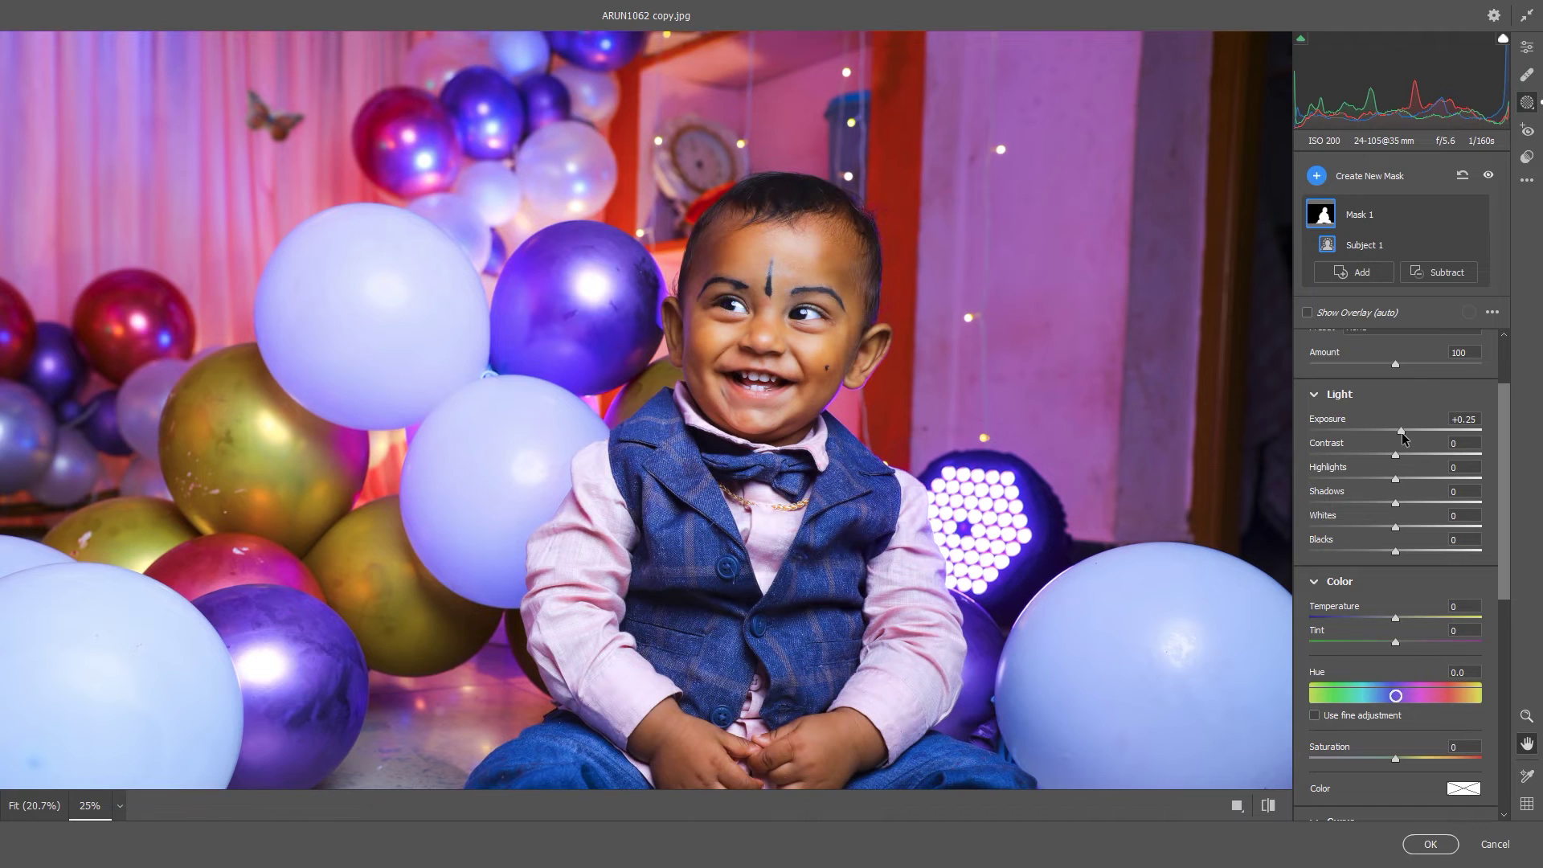
{"action": "left_click_drag", "start_coordinate": [1393, 617], "coordinate": [1384, 618]}
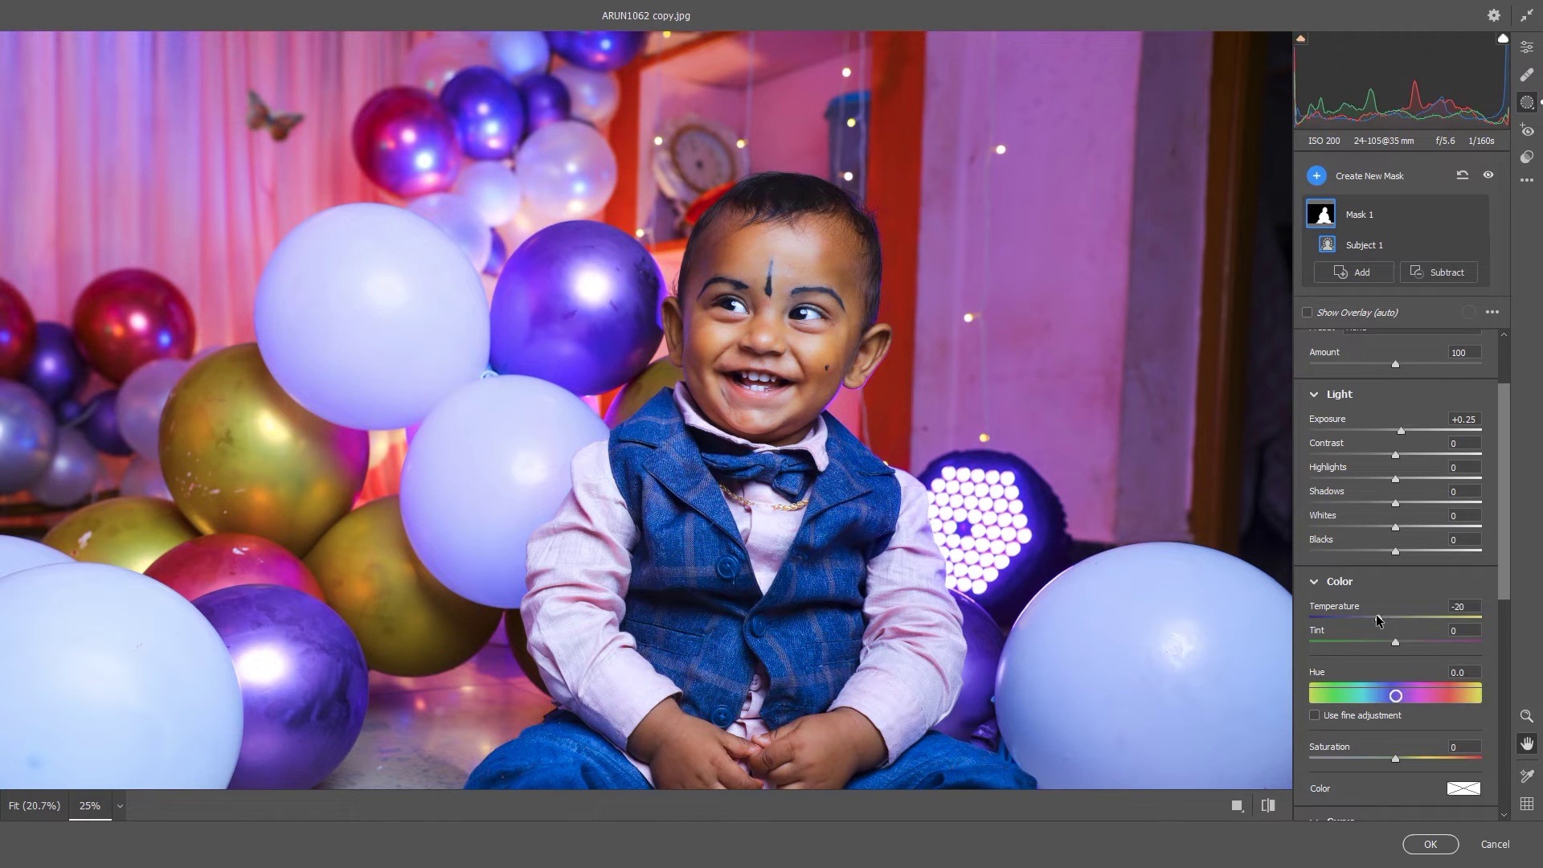
{"action": "left_click_drag", "start_coordinate": [1381, 617], "coordinate": [1384, 618]}
Soften the child's Texture to -21 and lower Saturation to -12
{"action": "scroll", "coordinate": [1387, 563], "scroll_direction": "down", "scroll_amount": 2}
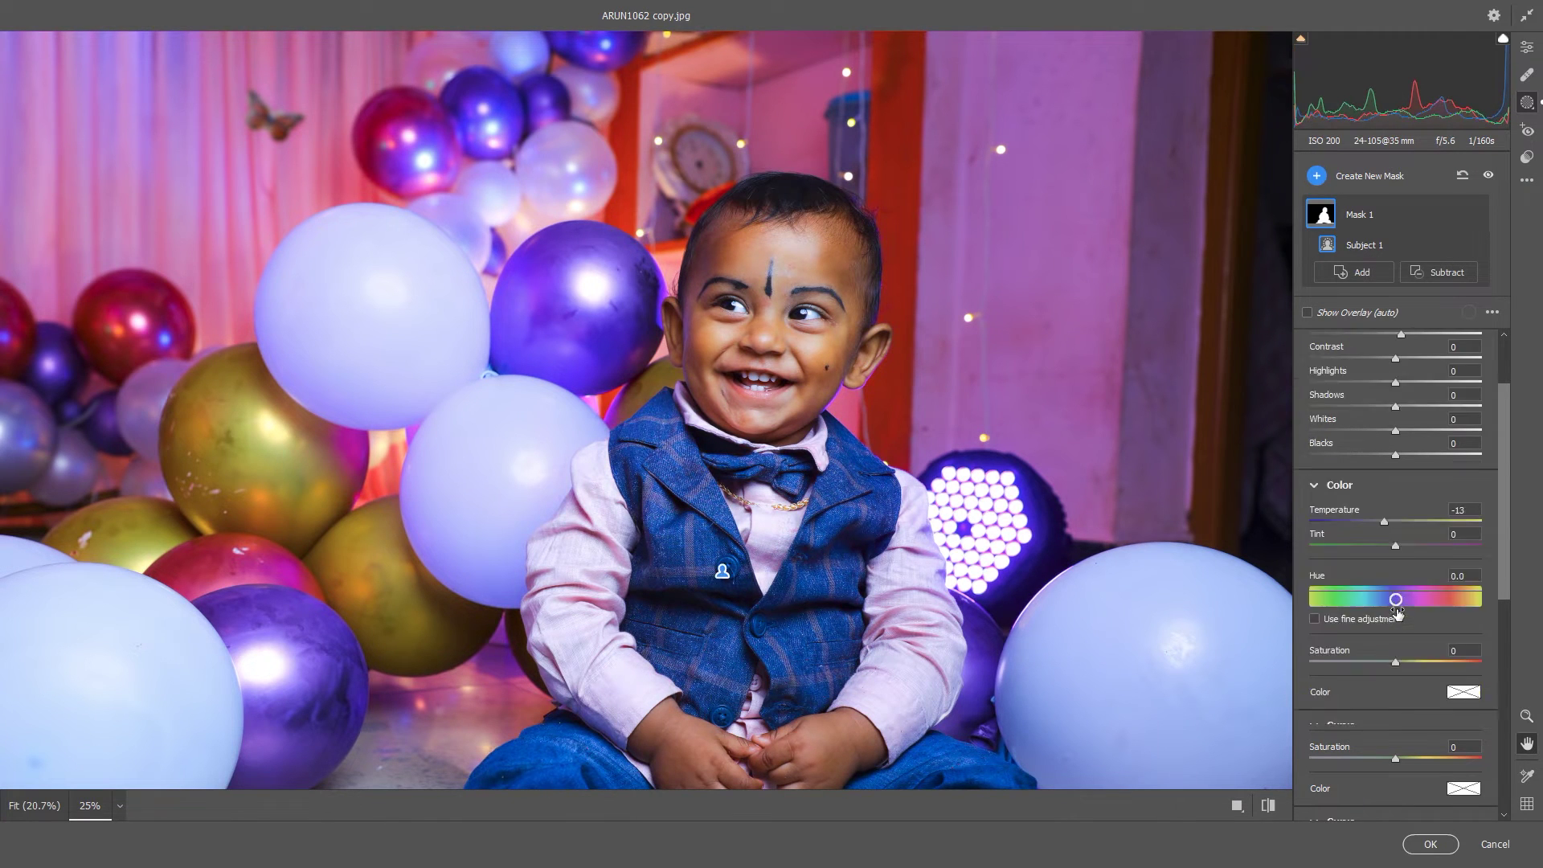
{"action": "scroll", "coordinate": [1391, 498], "scroll_direction": "down", "scroll_amount": 2}
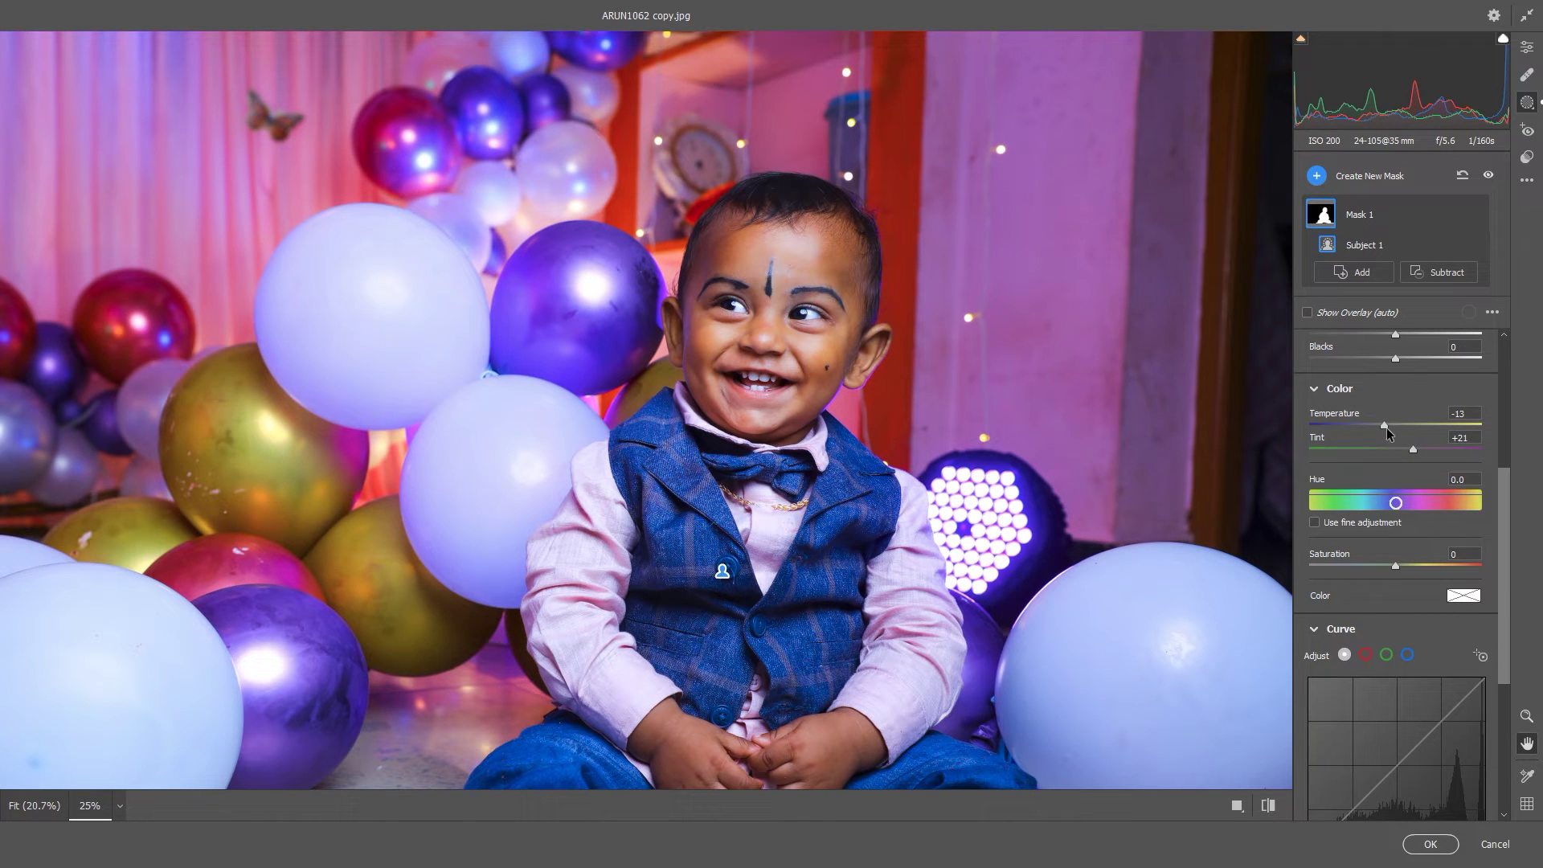
{"action": "scroll", "coordinate": [1392, 423], "scroll_direction": "down", "scroll_amount": 4}
{"action": "scroll", "coordinate": [1394, 472], "scroll_direction": "down", "scroll_amount": 2}
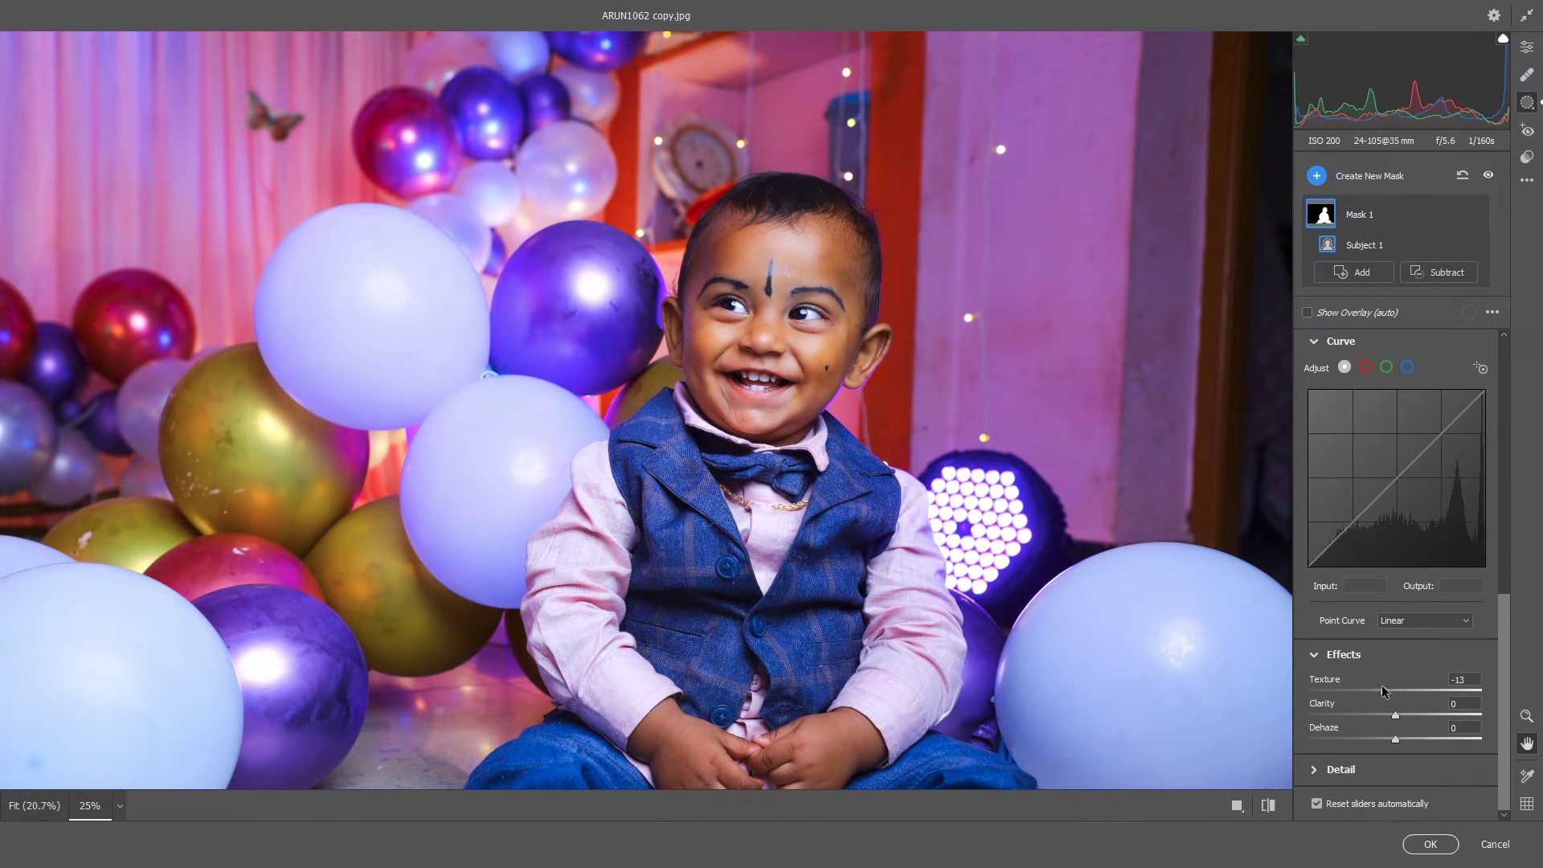
{"action": "left_click_drag", "start_coordinate": [1383, 691], "coordinate": [1371, 690]}
{"action": "scroll", "coordinate": [1428, 740], "scroll_direction": "up", "scroll_amount": 3}
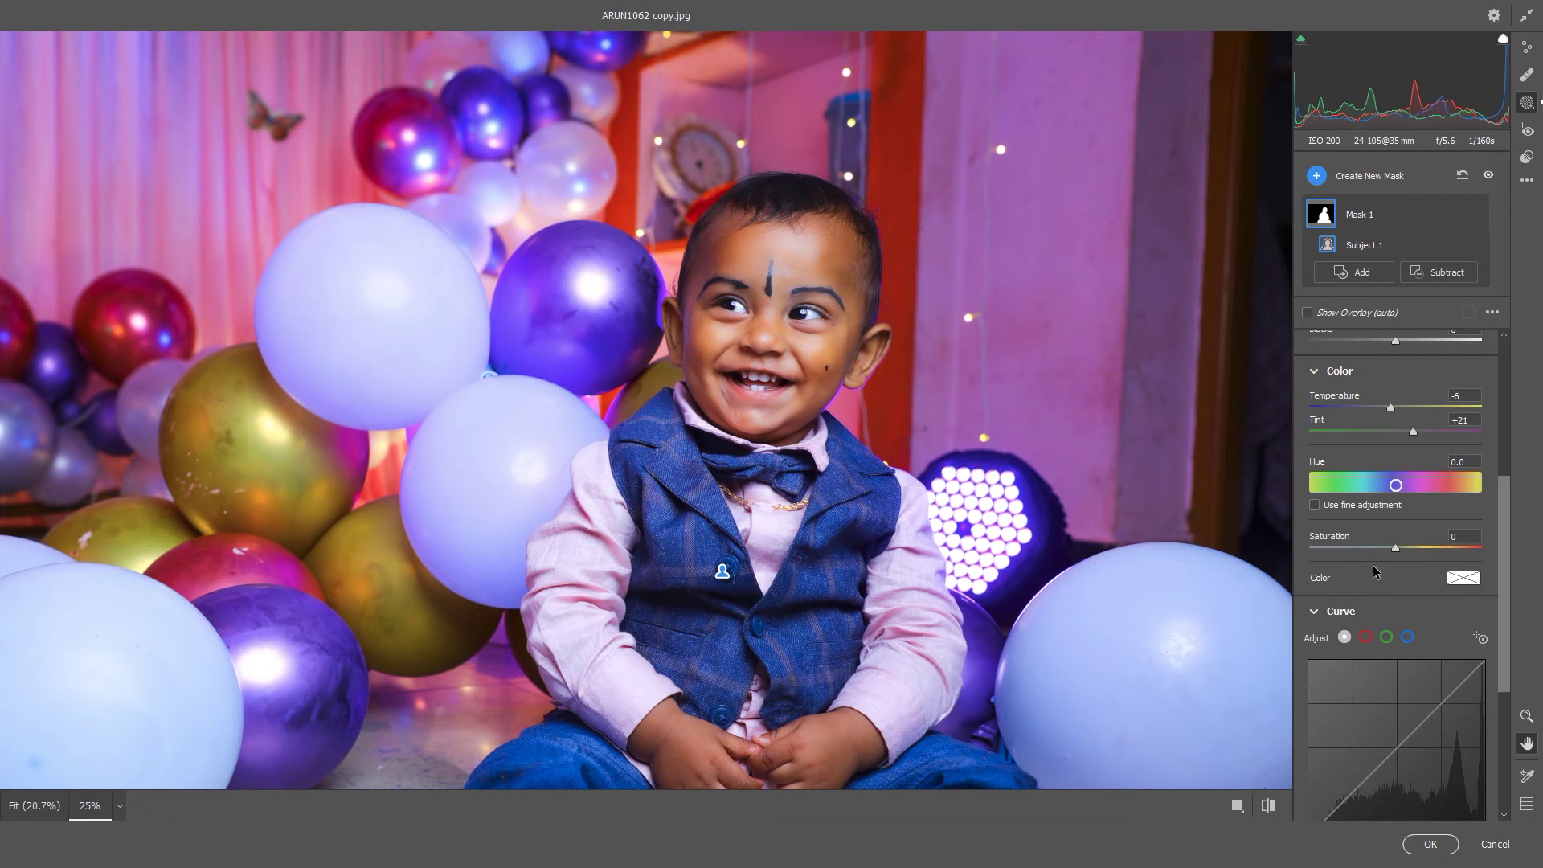
{"action": "left_click_drag", "start_coordinate": [1396, 546], "coordinate": [1384, 545]}
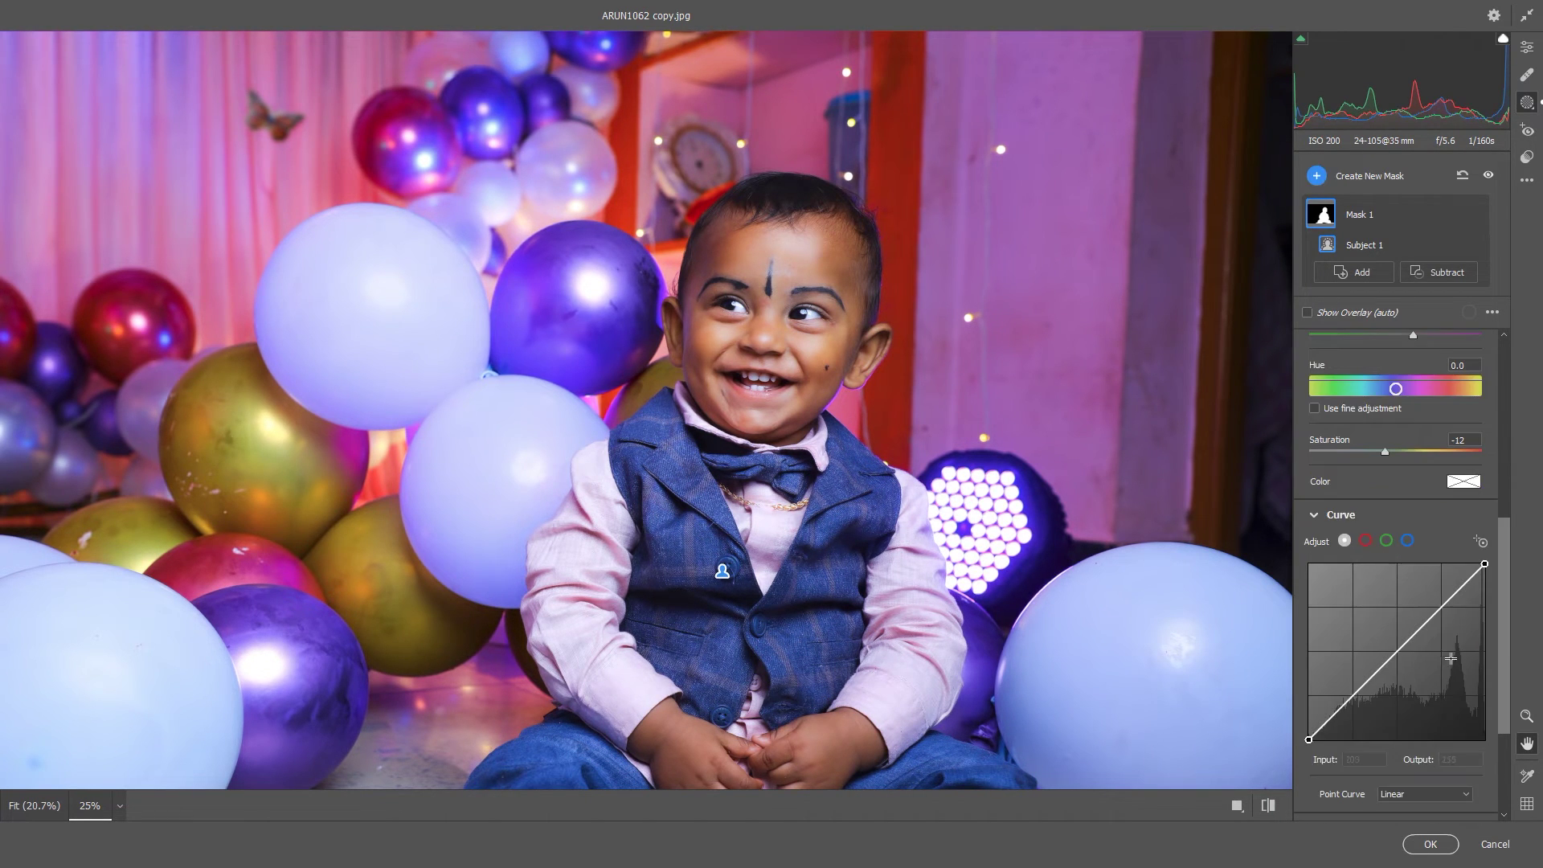
Set the child's Highlights to -20 and expand the mask's detail adjustments
{"action": "scroll", "coordinate": [1378, 619], "scroll_direction": "up", "scroll_amount": 2}
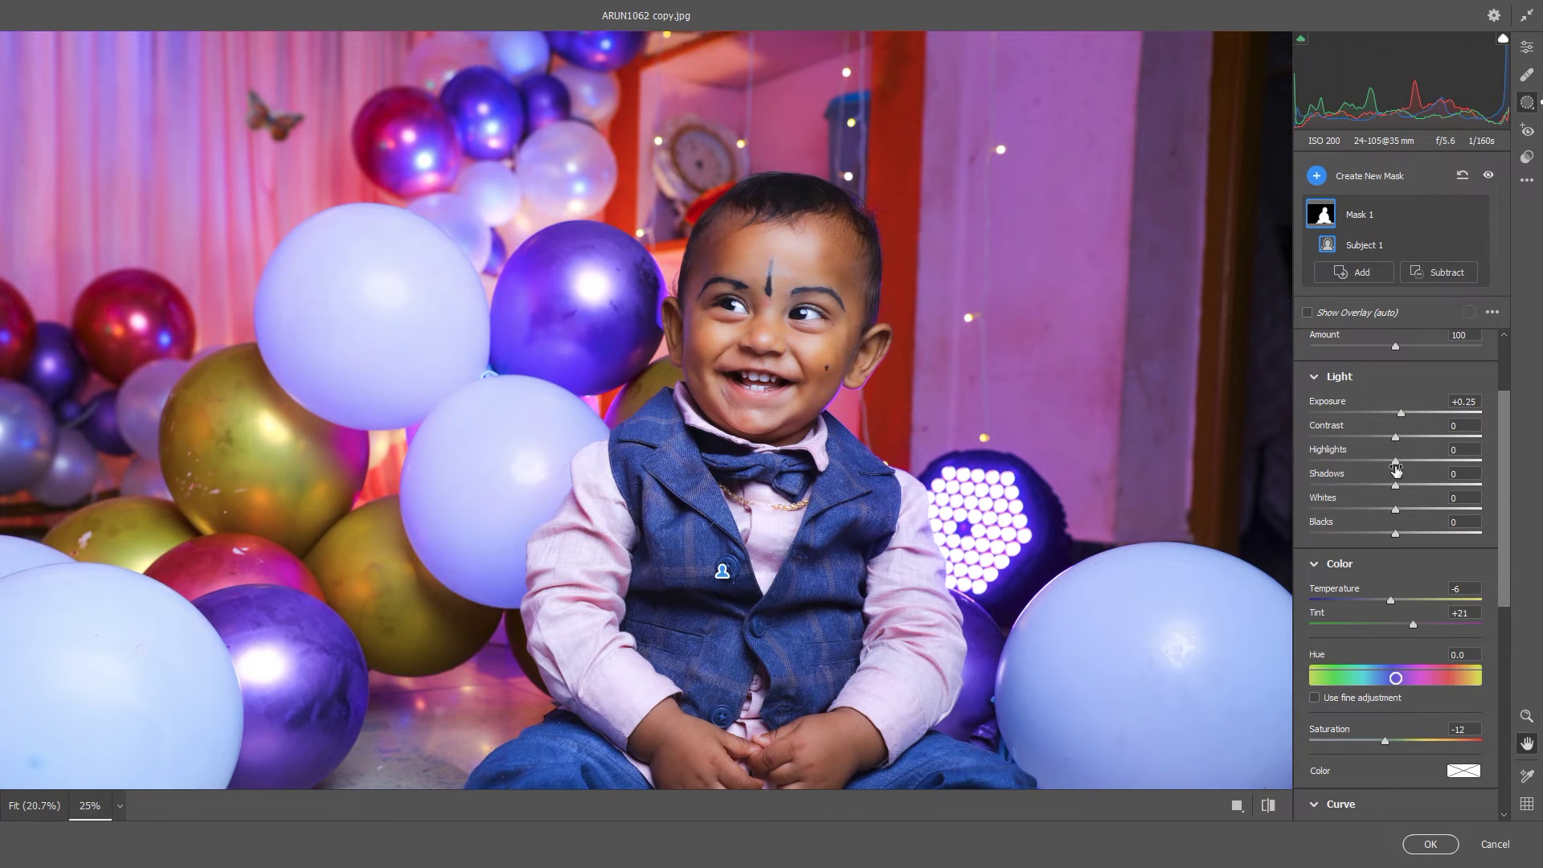
{"action": "mouse_move", "coordinate": [1394, 461]}
{"action": "left_mouse_down"}
{"action": "mouse_move", "coordinate": [1374, 461]}
{"action": "mouse_move", "coordinate": [1420, 483]}
{"action": "left_mouse_up"}
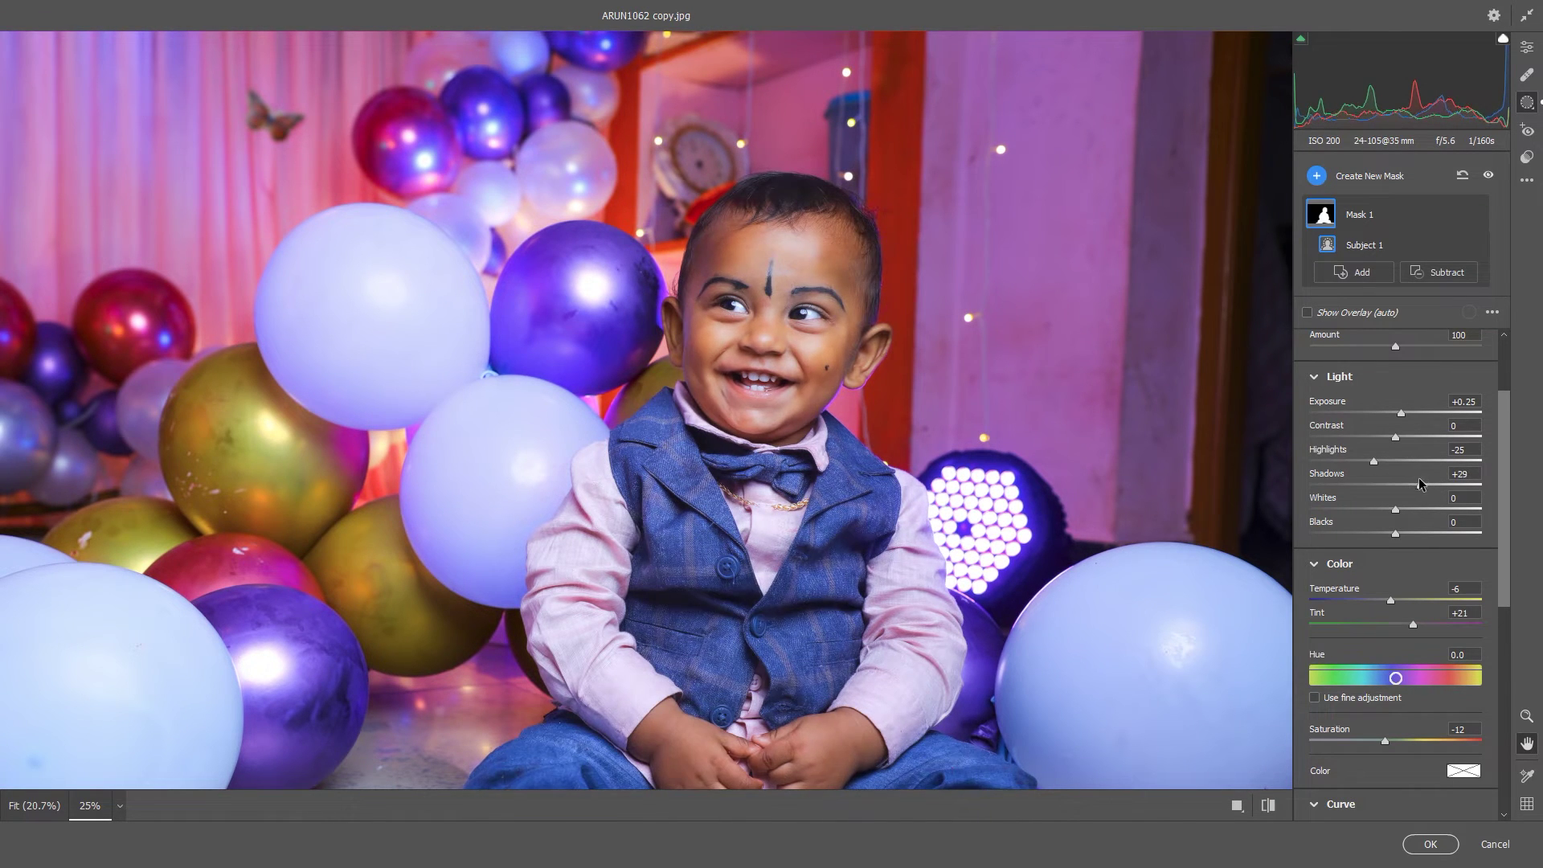
{"action": "left_click_drag", "start_coordinate": [1373, 462], "coordinate": [1379, 461]}
{"action": "scroll", "coordinate": [1408, 503], "scroll_direction": "down", "scroll_amount": 2}
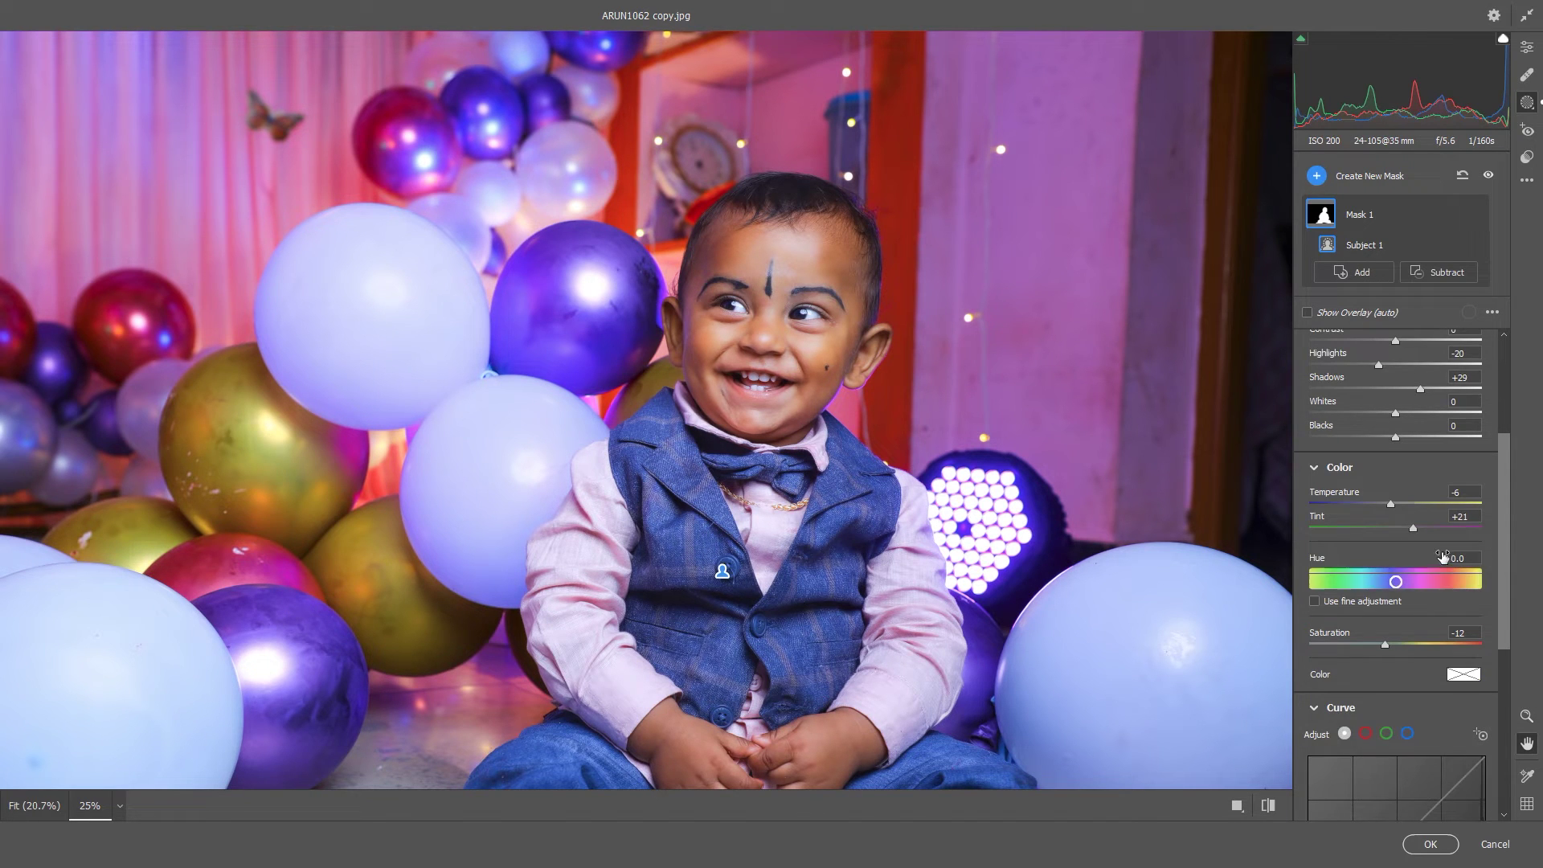
{"action": "scroll", "coordinate": [1419, 522], "scroll_direction": "down", "scroll_amount": 4}
{"action": "scroll", "coordinate": [1423, 533], "scroll_direction": "down", "scroll_amount": 2}
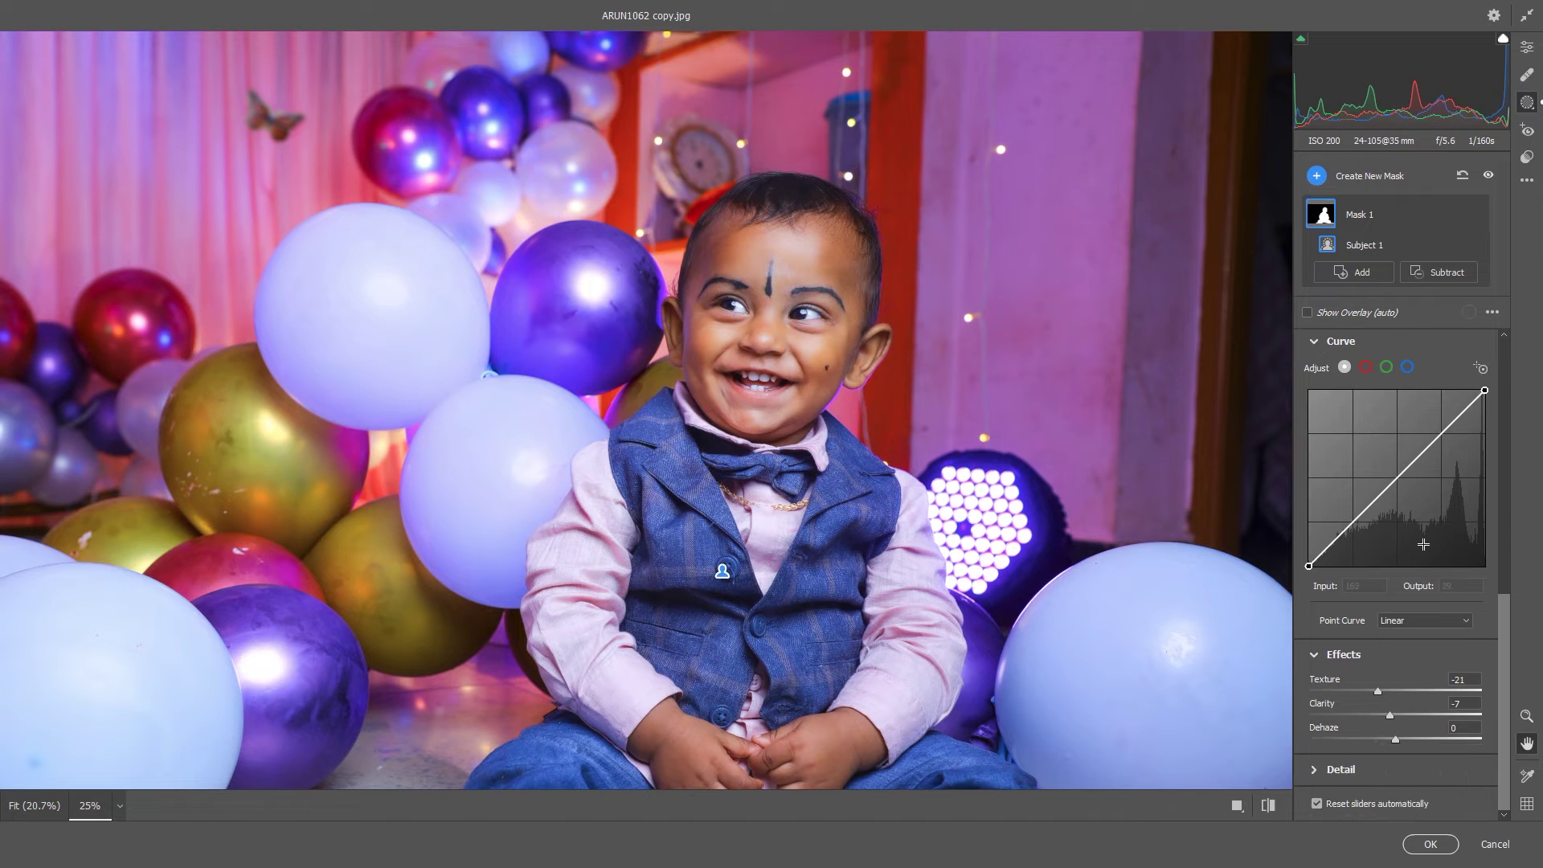
{"action": "left_click", "coordinate": [1318, 770]}
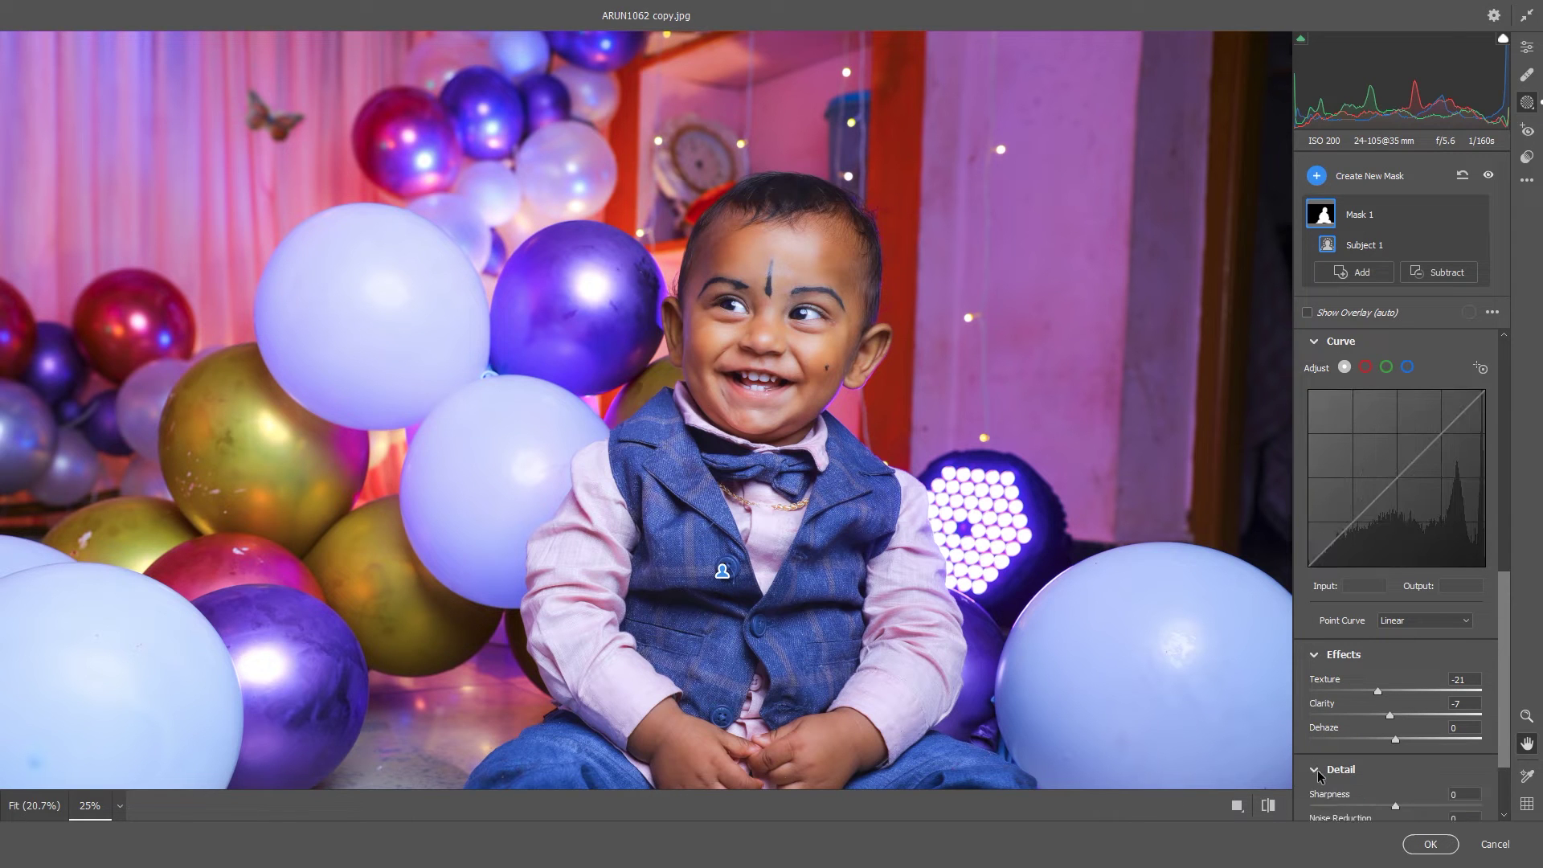
{"action": "scroll", "coordinate": [1326, 771], "scroll_direction": "down", "scroll_amount": 3}
{"action": "scroll", "coordinate": [1395, 683], "scroll_direction": "up", "scroll_amount": 6}
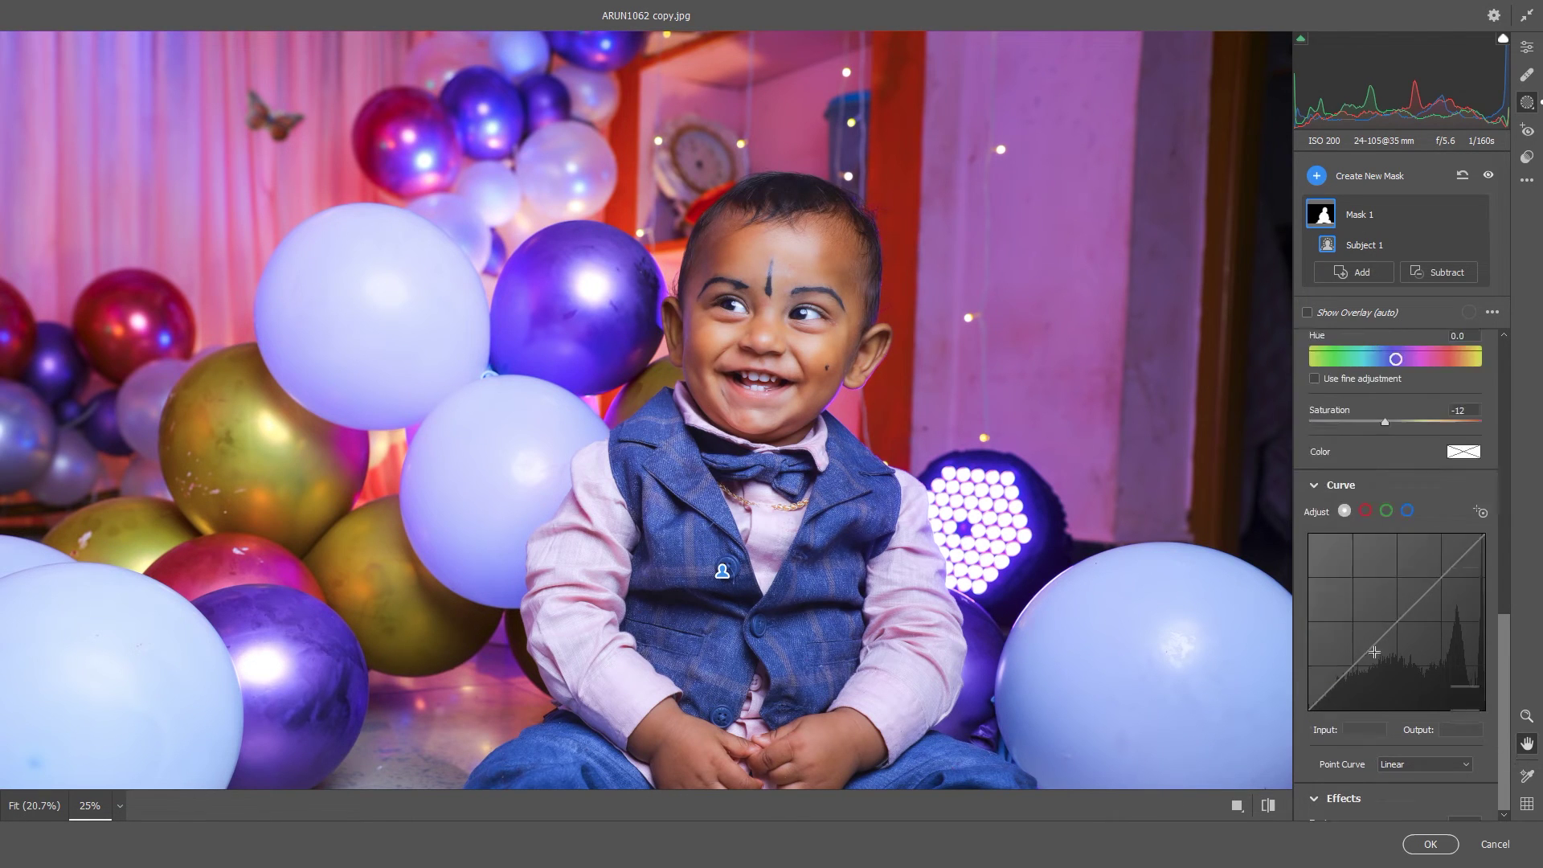
{"action": "scroll", "coordinate": [1382, 667], "scroll_direction": "up", "scroll_amount": 10}
{"action": "scroll", "coordinate": [1376, 657], "scroll_direction": "up", "scroll_amount": 1}
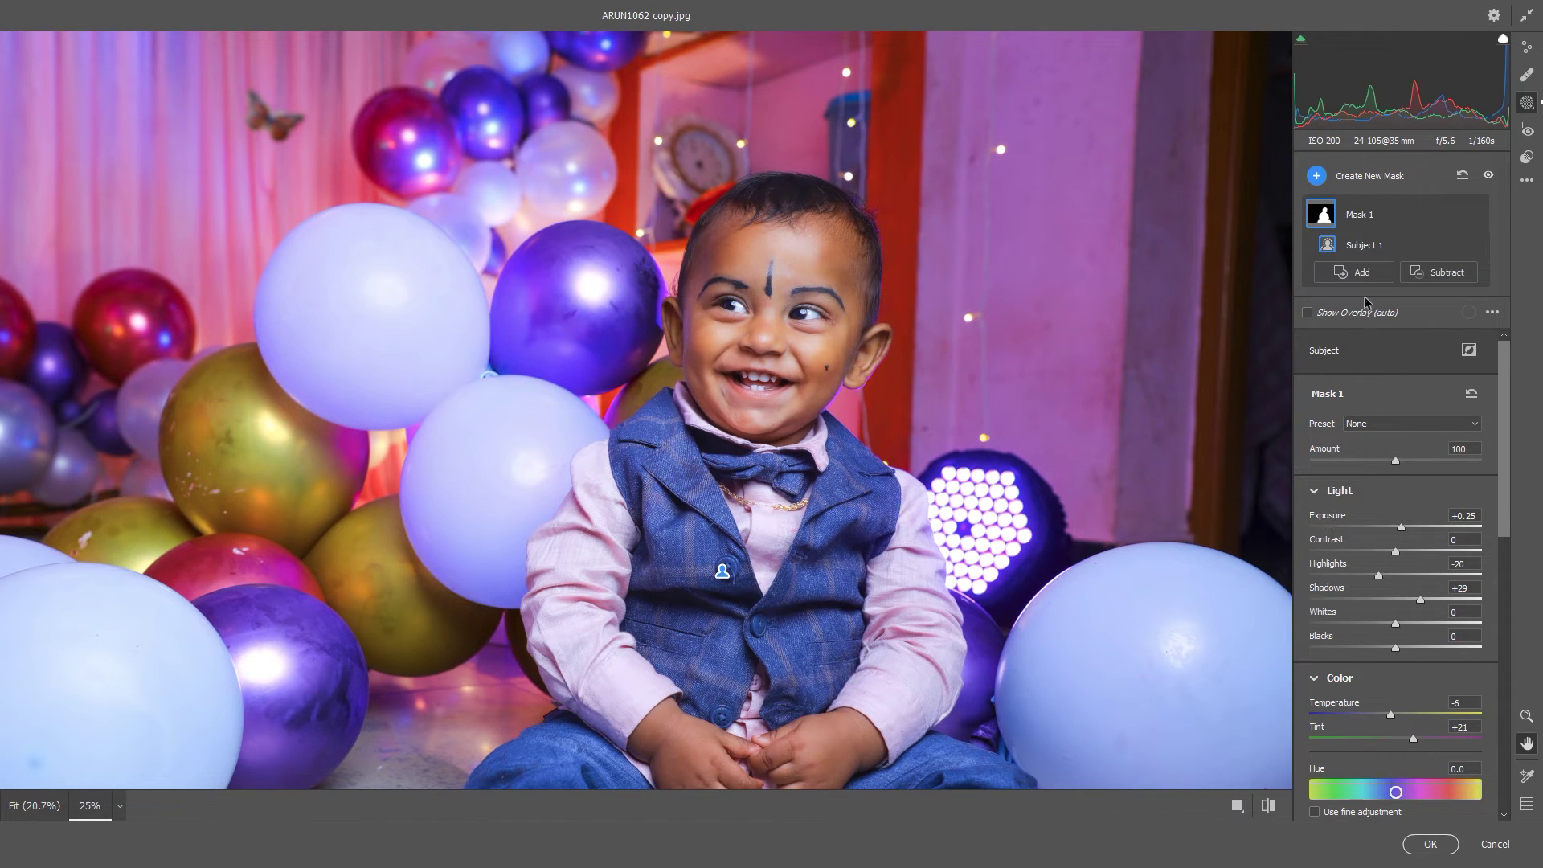
Add a Background mask (Mask 2) and fit the whole portrait in the preview
{"action": "left_click", "coordinate": [1318, 177]}
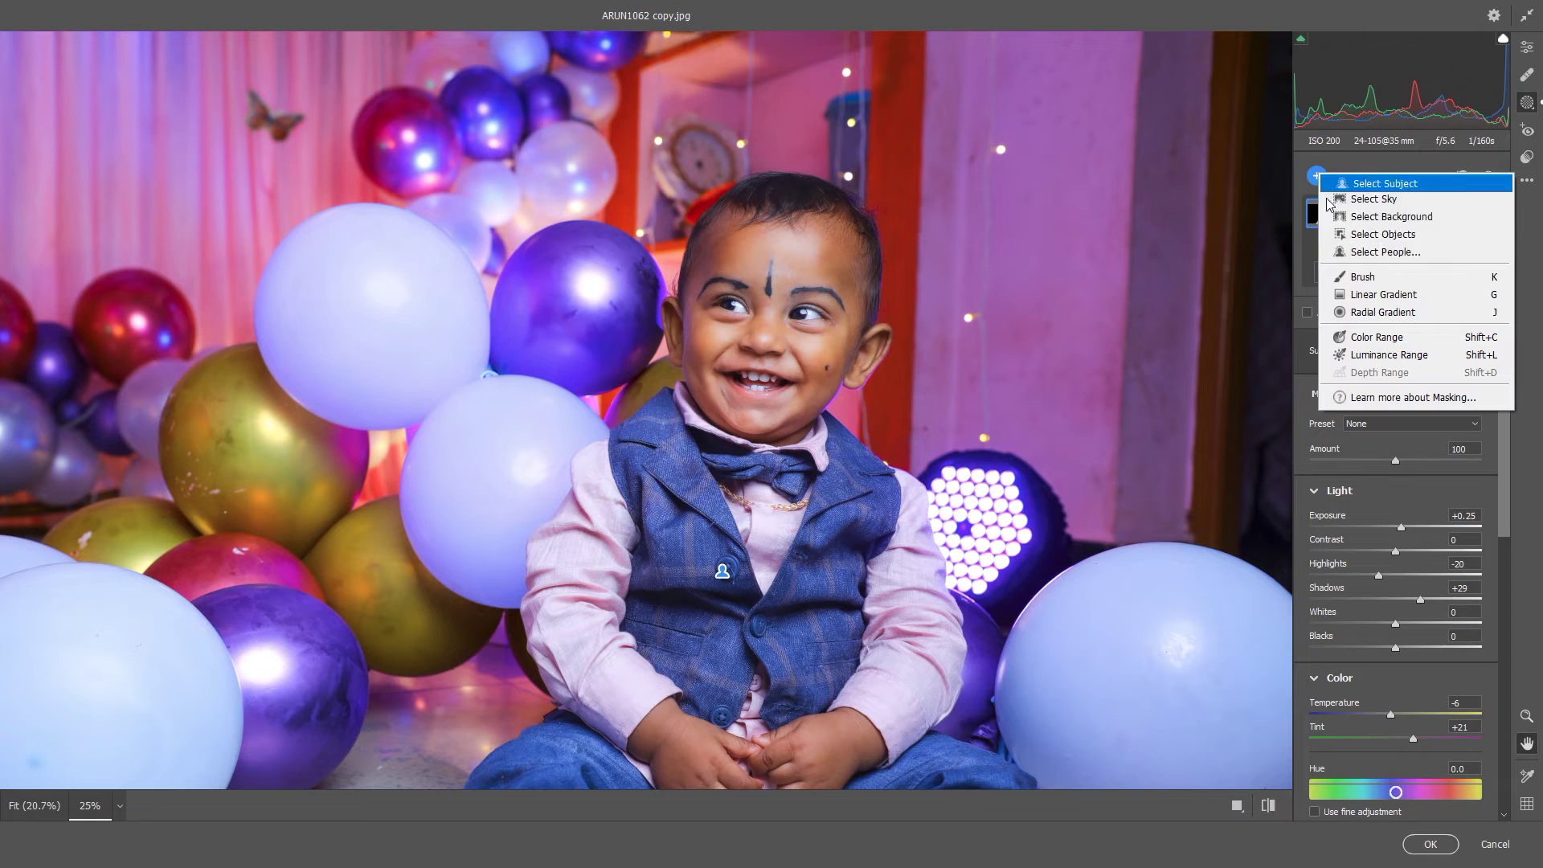
{"action": "left_click", "coordinate": [1407, 222]}
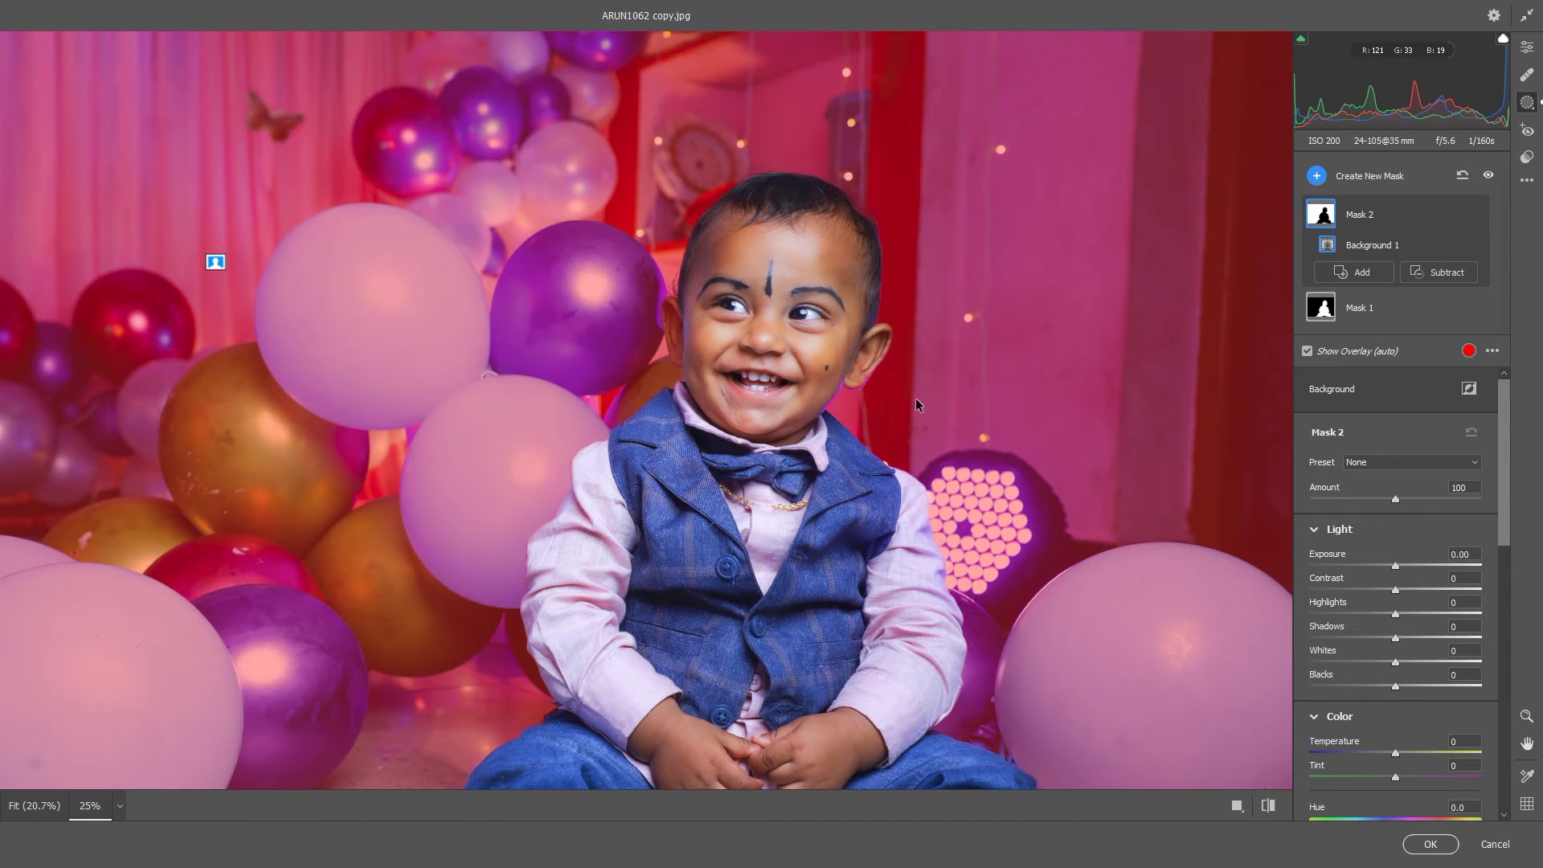
{"action": "right_click", "coordinate": [920, 402]}
{"action": "left_click", "coordinate": [992, 318]}
{"action": "right_click", "coordinate": [991, 312]}
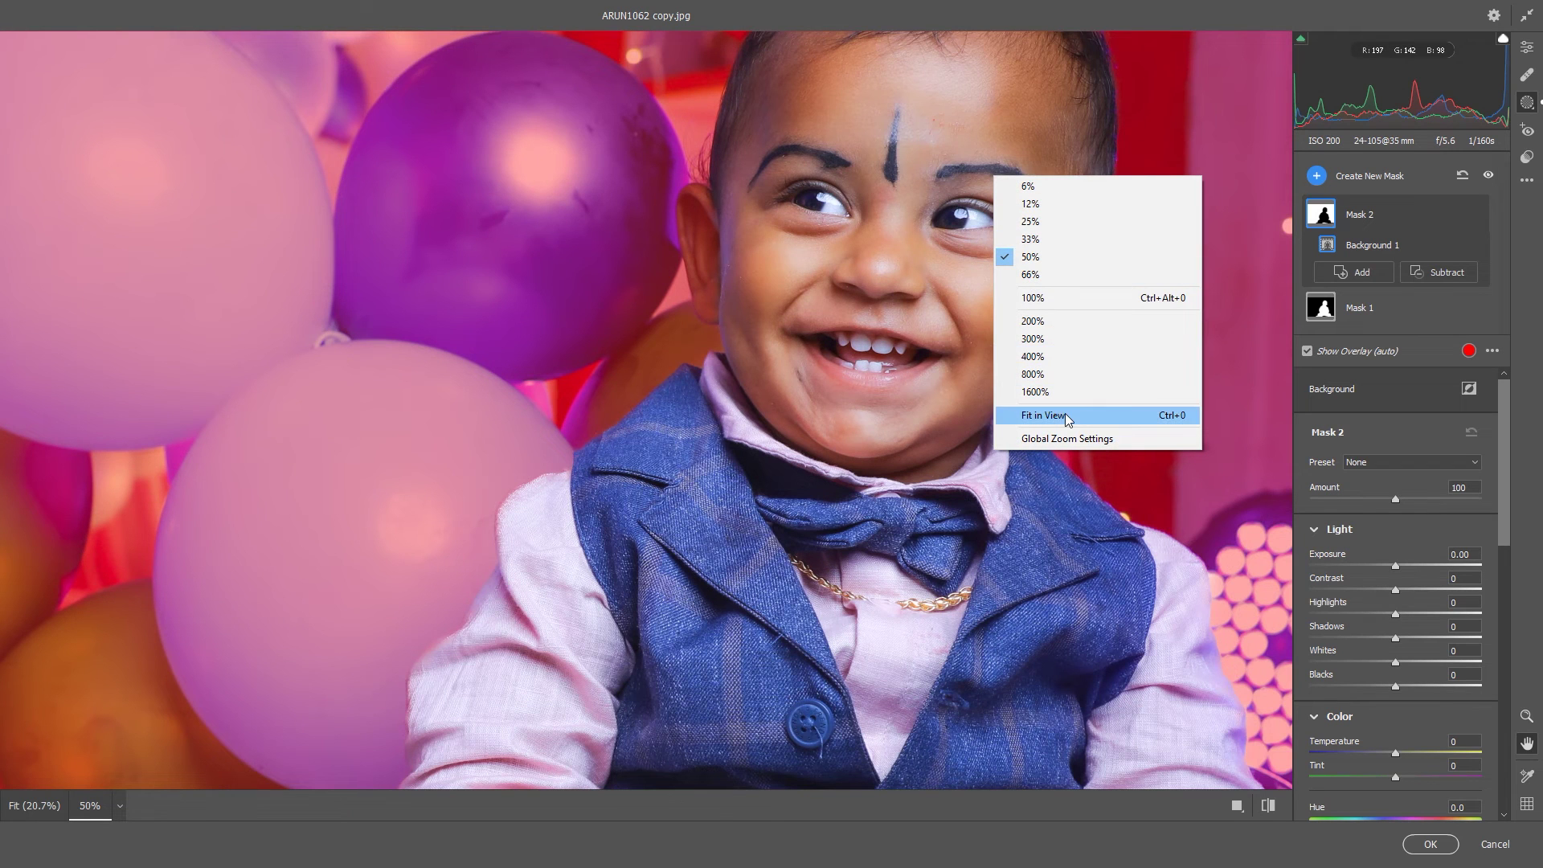
{"action": "left_click", "coordinate": [1066, 417]}
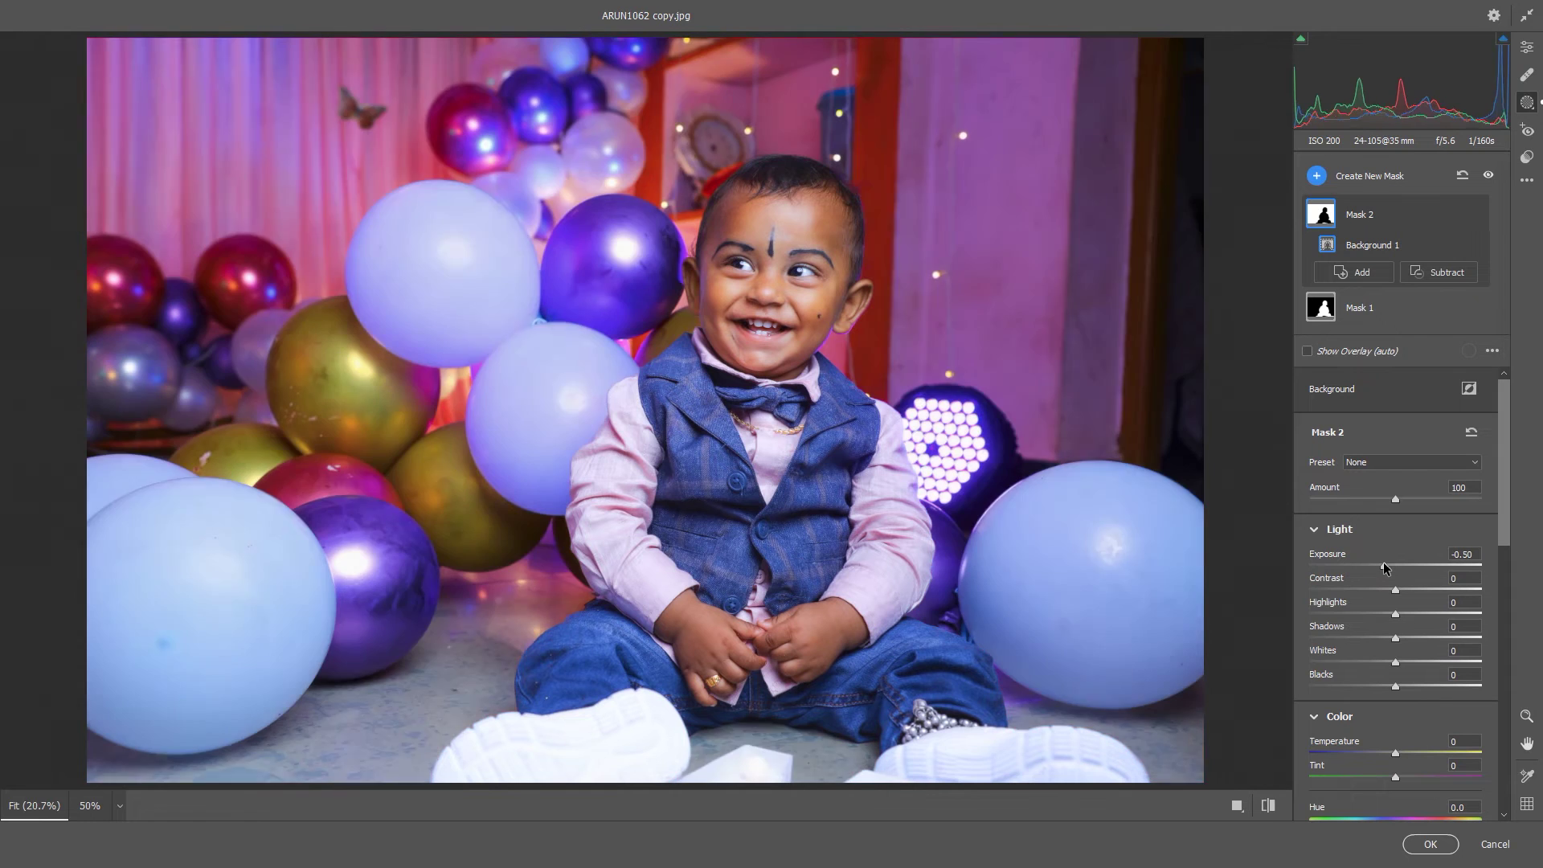
Darken the background to Exposure -0.35, pull Shadows to -6 and boost Saturation to +29
{"action": "mouse_move", "coordinate": [1394, 565]}
{"action": "left_mouse_down"}
{"action": "mouse_move", "coordinate": [1379, 616]}
{"action": "mouse_move", "coordinate": [1414, 641]}
{"action": "mouse_move", "coordinate": [1406, 616]}
{"action": "left_mouse_up"}
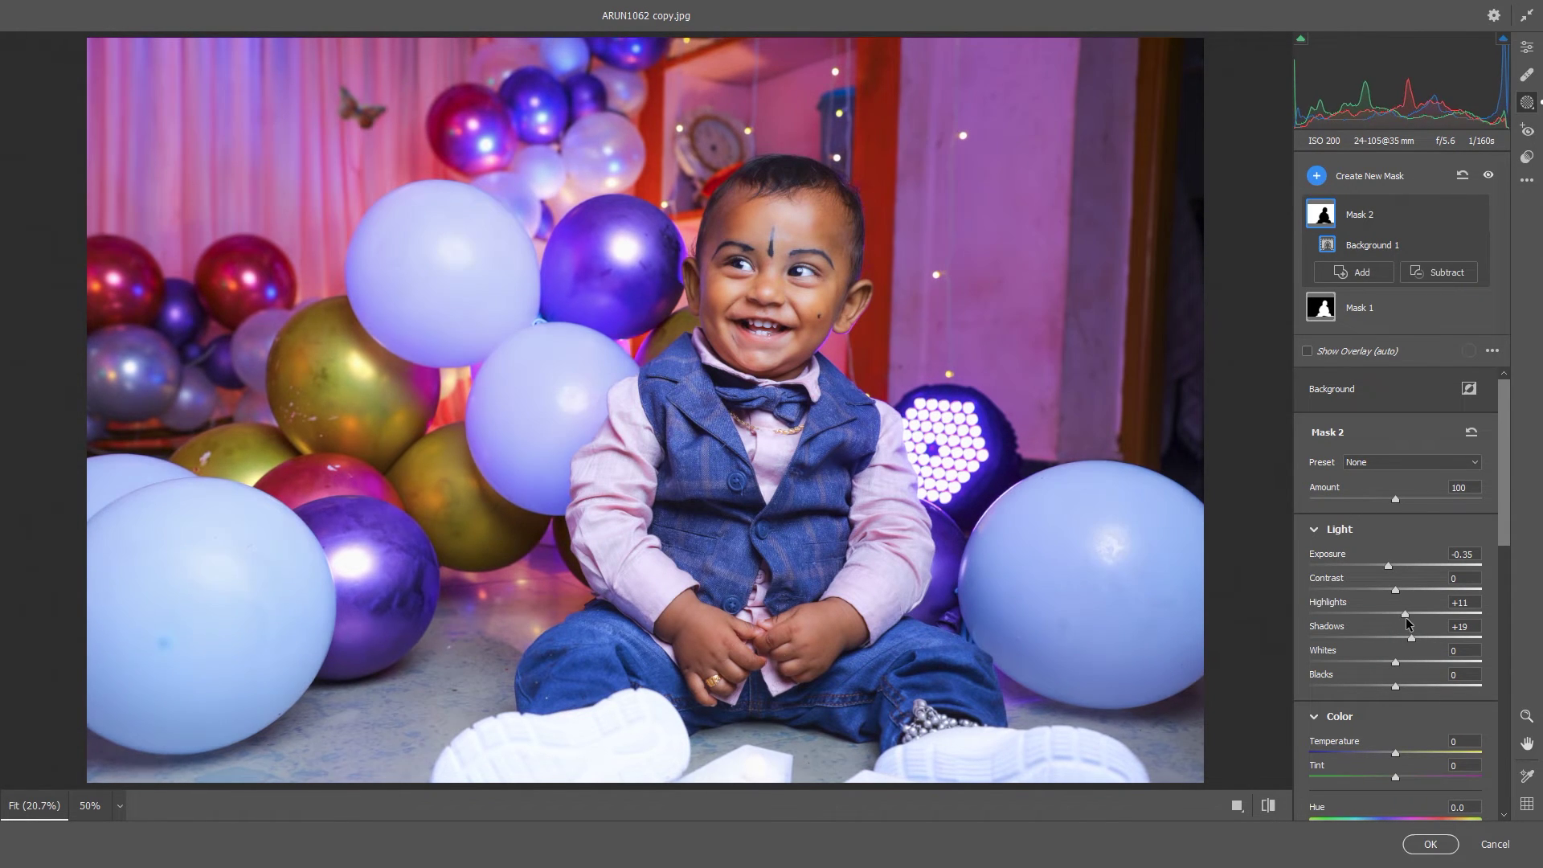
{"action": "scroll", "coordinate": [1406, 623], "scroll_direction": "down", "scroll_amount": 3}
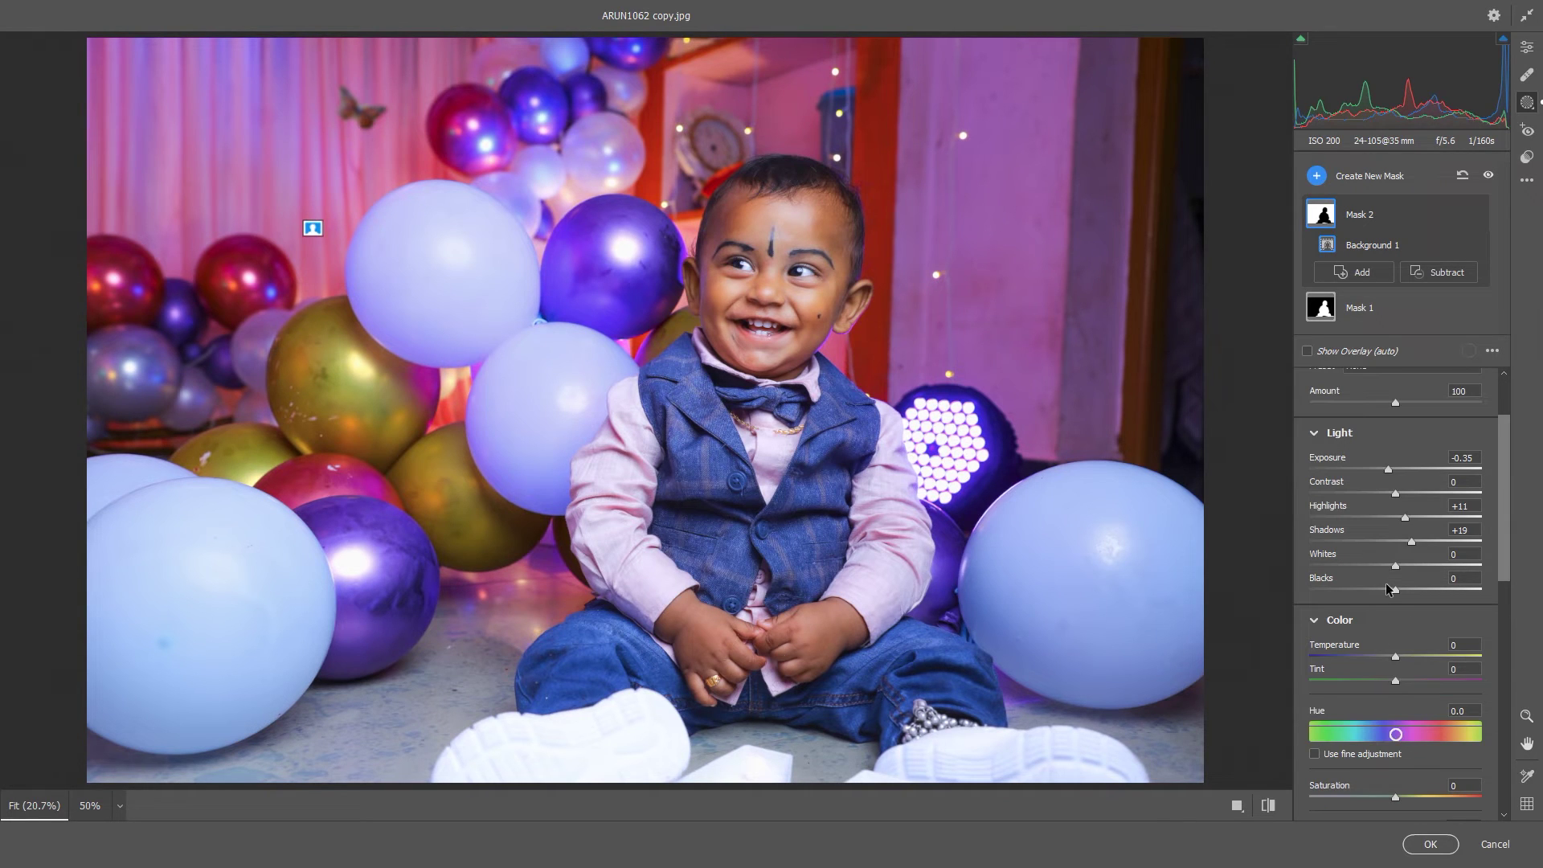
{"action": "mouse_move", "coordinate": [1412, 543]}
{"action": "left_mouse_down"}
{"action": "mouse_move", "coordinate": [1390, 543]}
{"action": "mouse_move", "coordinate": [1392, 565]}
{"action": "left_mouse_up"}
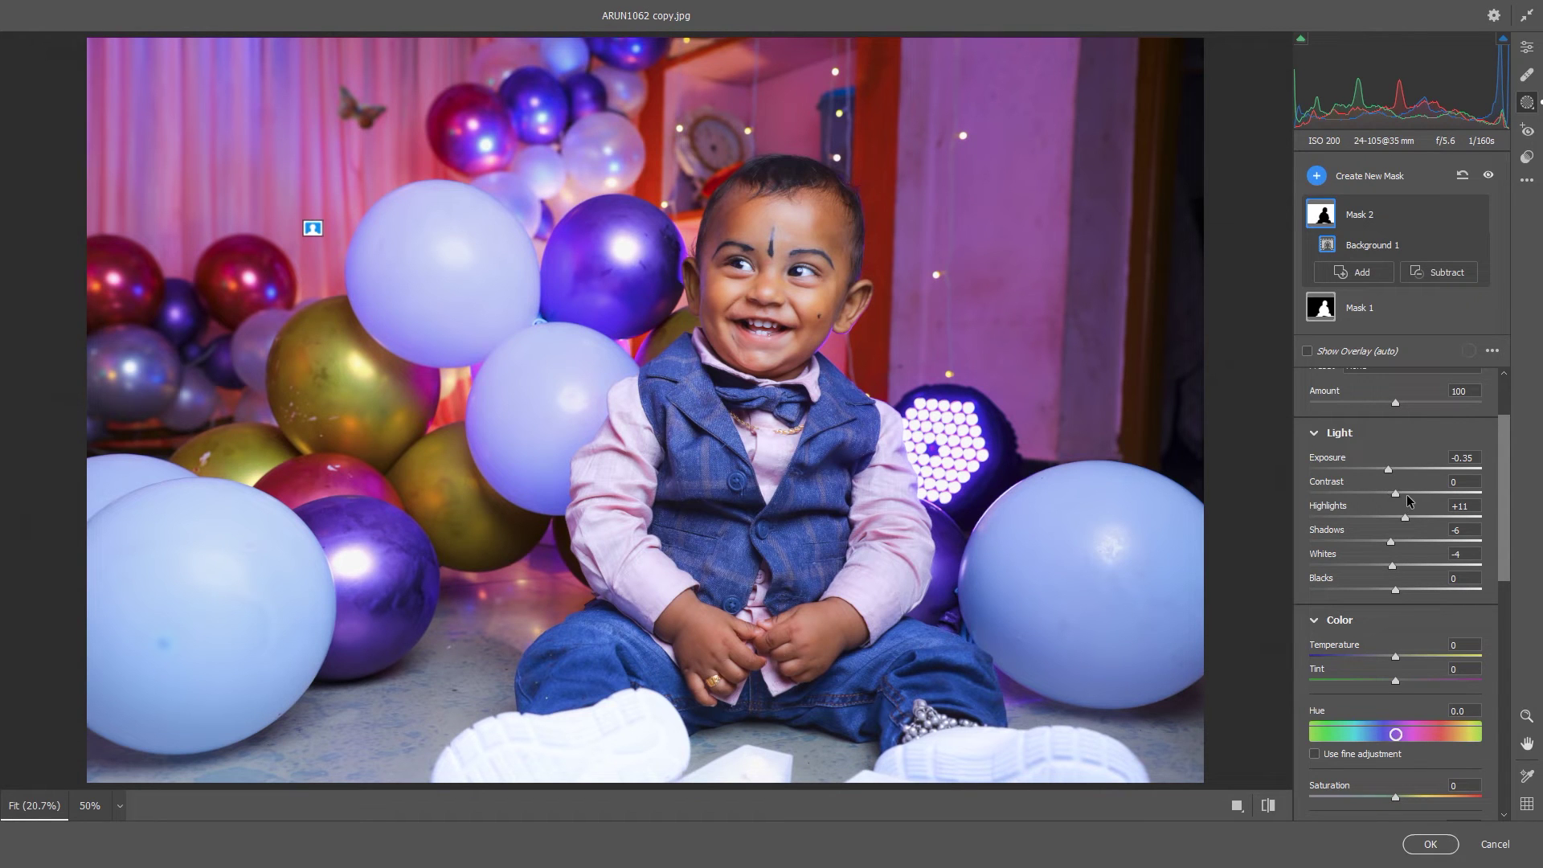
{"action": "left_click_drag", "start_coordinate": [1396, 493], "coordinate": [1394, 494]}
{"action": "scroll", "coordinate": [1396, 514], "scroll_direction": "down", "scroll_amount": 3}
{"action": "left_click_drag", "start_coordinate": [1397, 700], "coordinate": [1419, 700]}
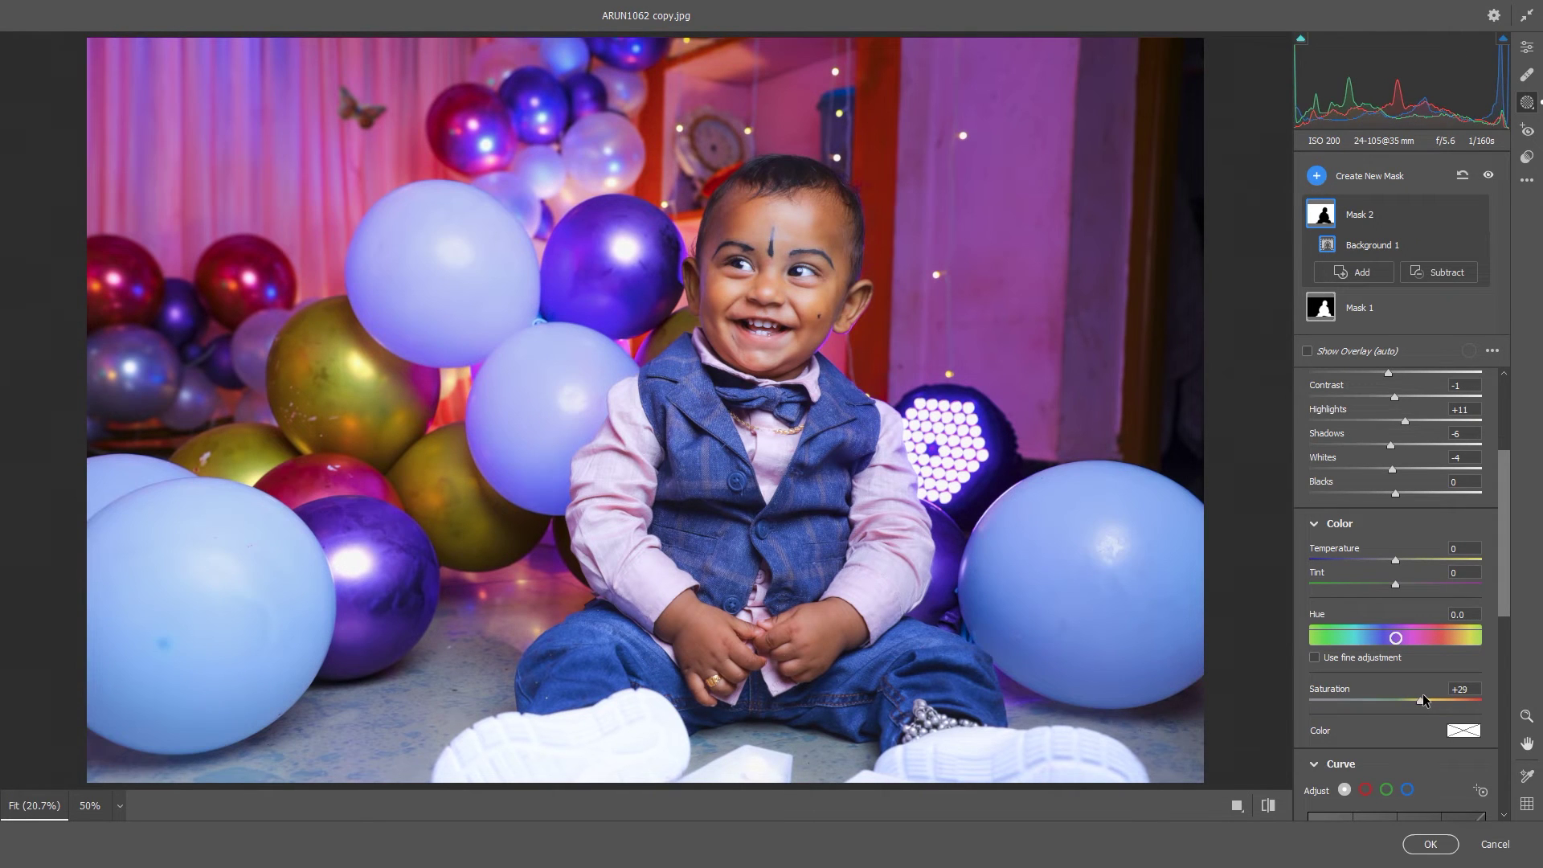
Cool the background slightly, add Texture +23 and Clarity +14, and commit the edits with OK
{"action": "scroll", "coordinate": [1440, 662], "scroll_direction": "down", "scroll_amount": 3}
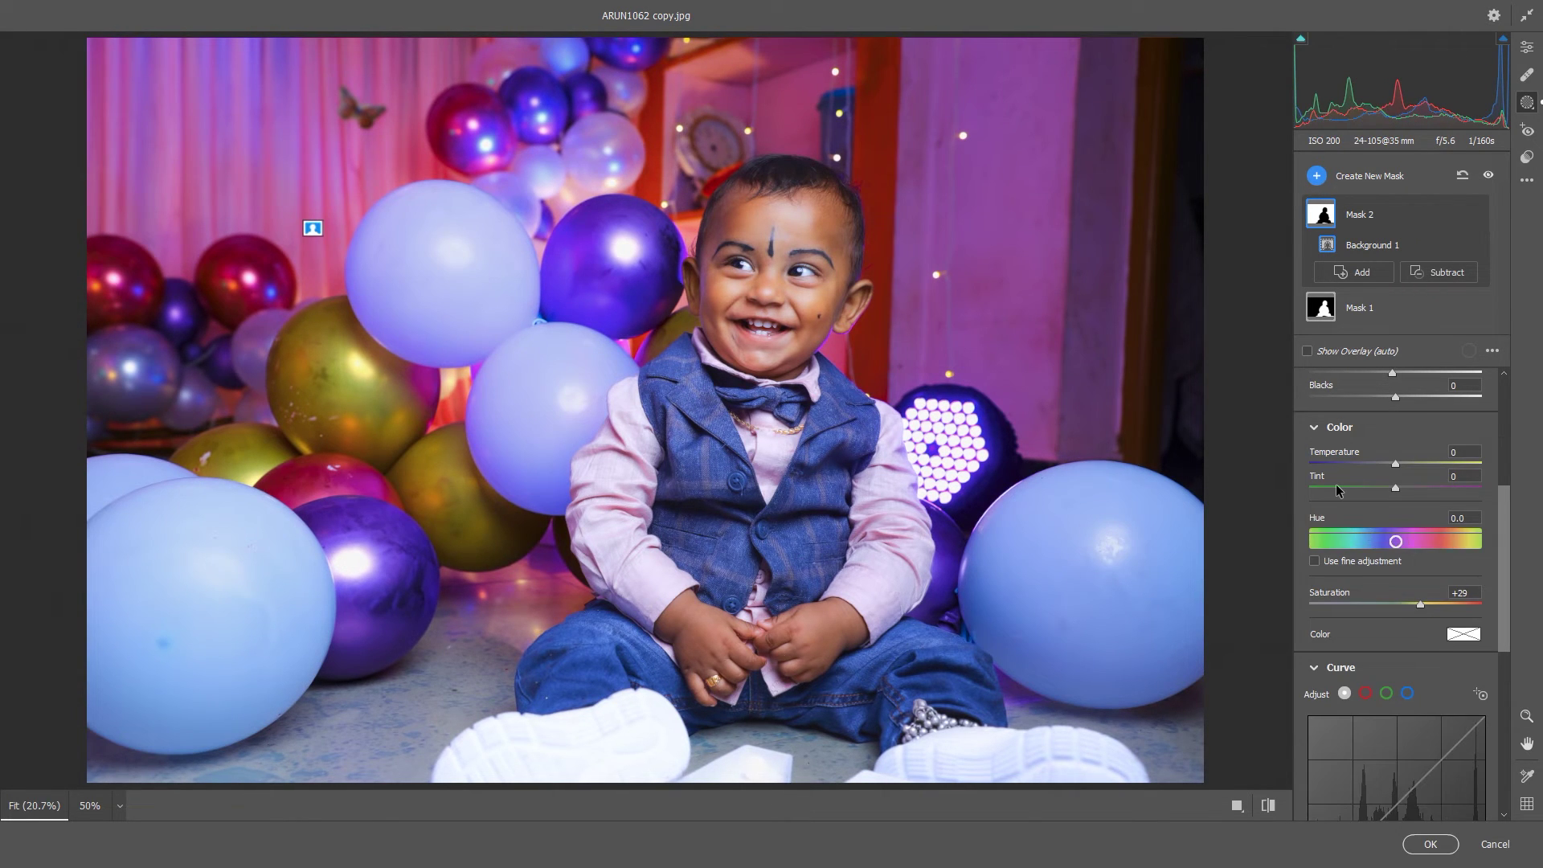
{"action": "left_click_drag", "start_coordinate": [1395, 464], "coordinate": [1394, 465]}
{"action": "scroll", "coordinate": [1374, 504], "scroll_direction": "down", "scroll_amount": 3}
{"action": "scroll", "coordinate": [1344, 598], "scroll_direction": "down", "scroll_amount": 3}
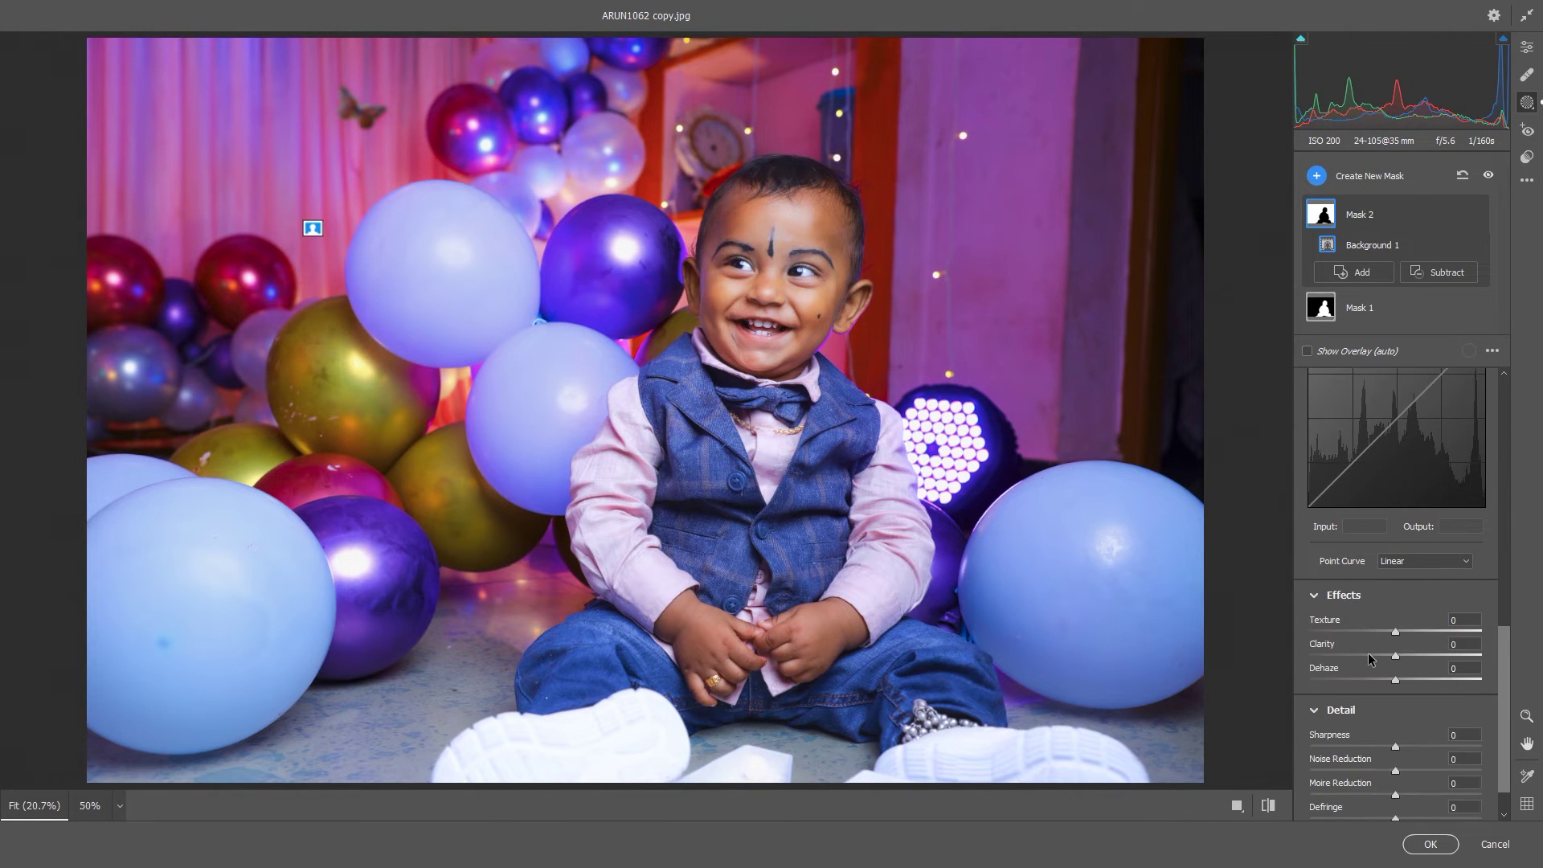
{"action": "left_click_drag", "start_coordinate": [1415, 657], "coordinate": [1420, 632]}
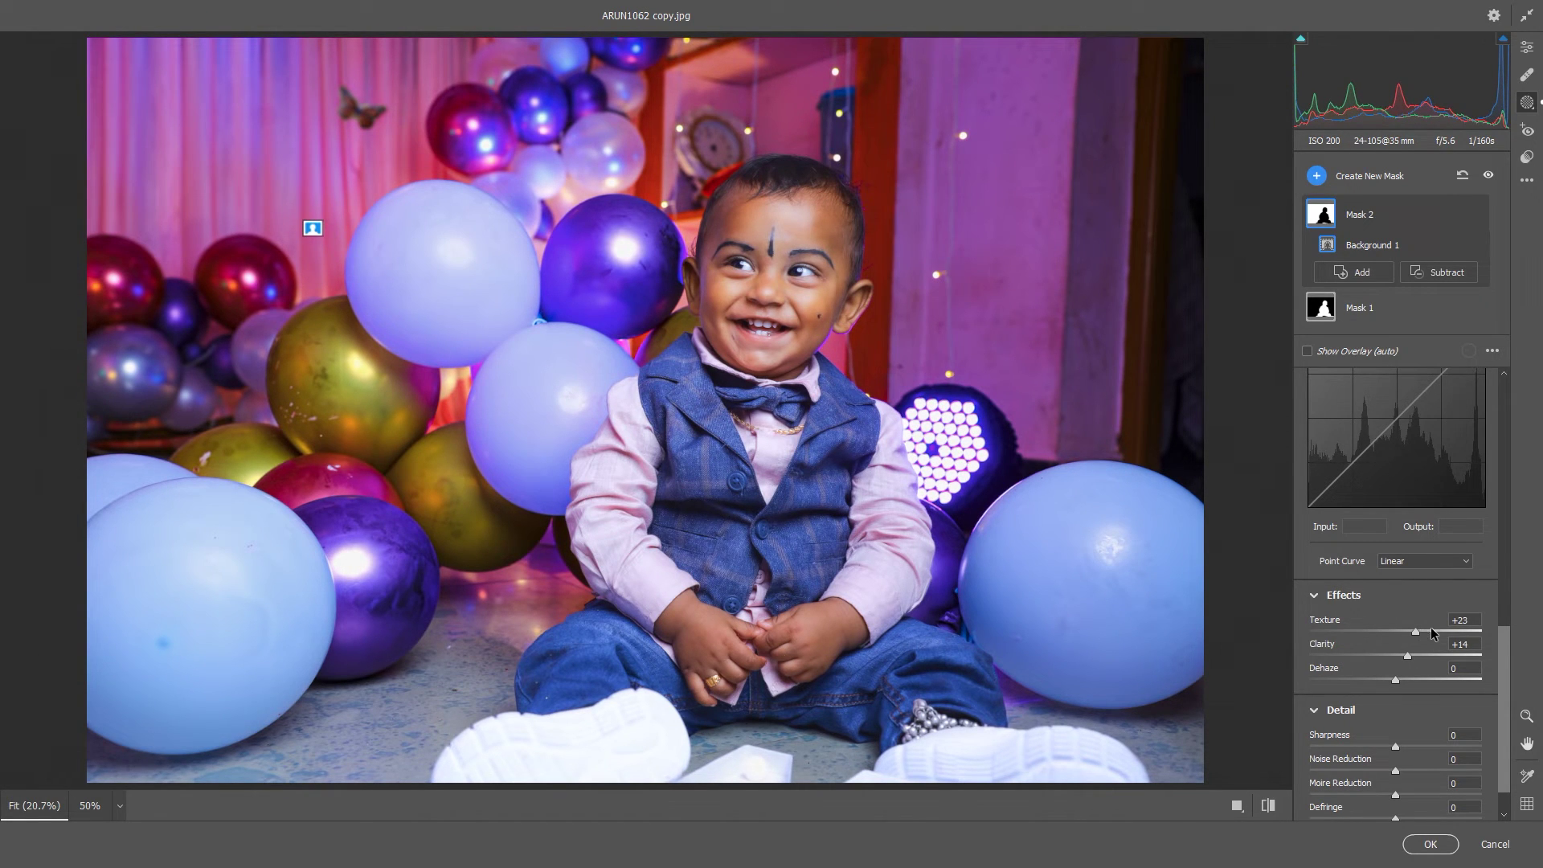
{"action": "scroll", "coordinate": [1431, 632], "scroll_direction": "down", "scroll_amount": 1}
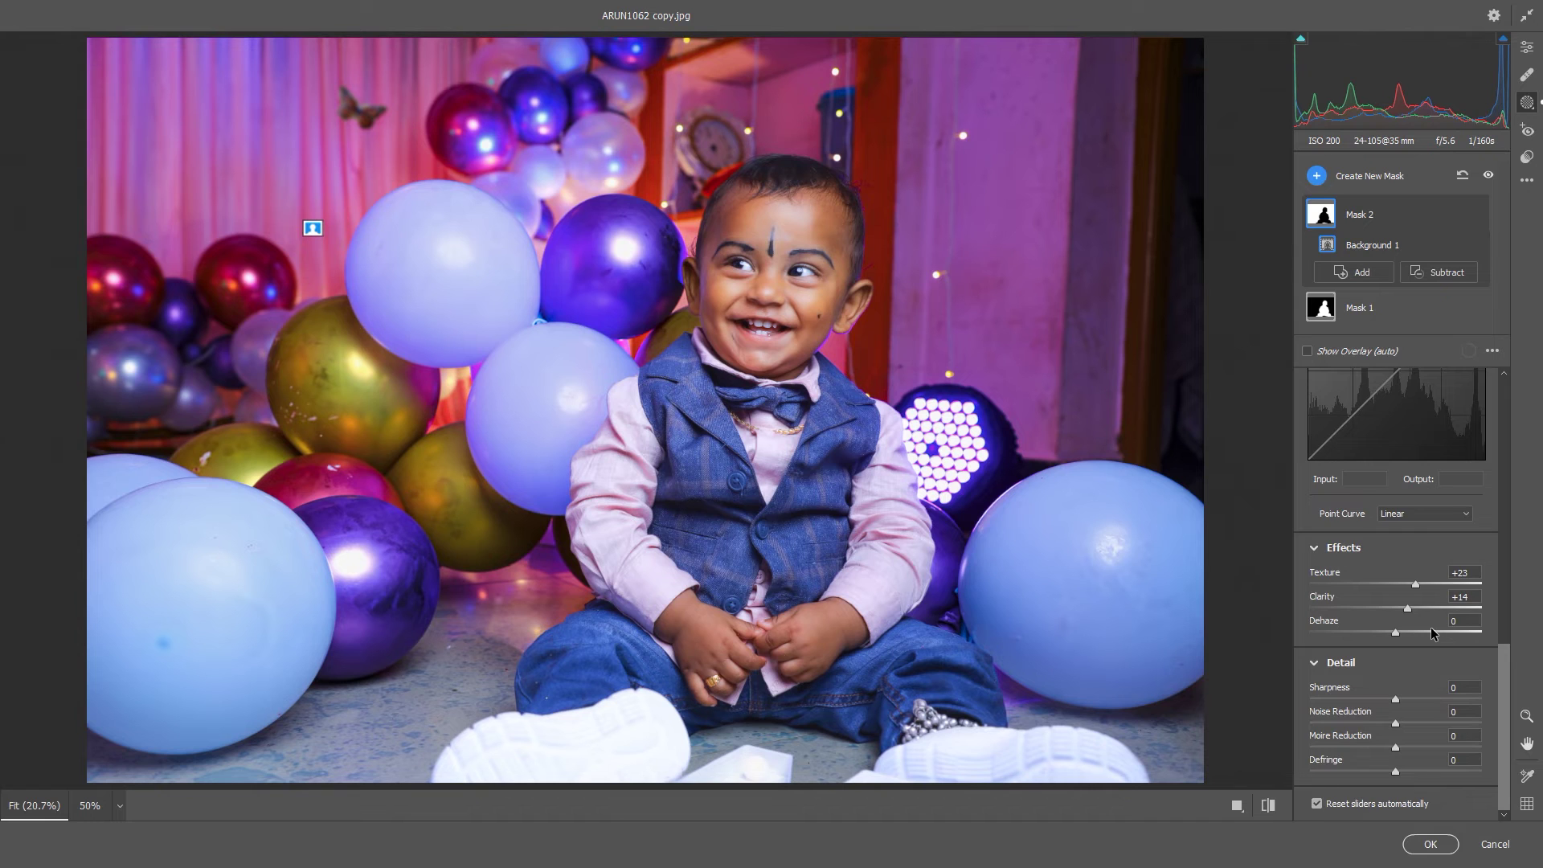
{"action": "scroll", "coordinate": [1430, 632], "scroll_direction": "up", "scroll_amount": 5}
{"action": "scroll", "coordinate": [1424, 635], "scroll_direction": "up", "scroll_amount": 5}
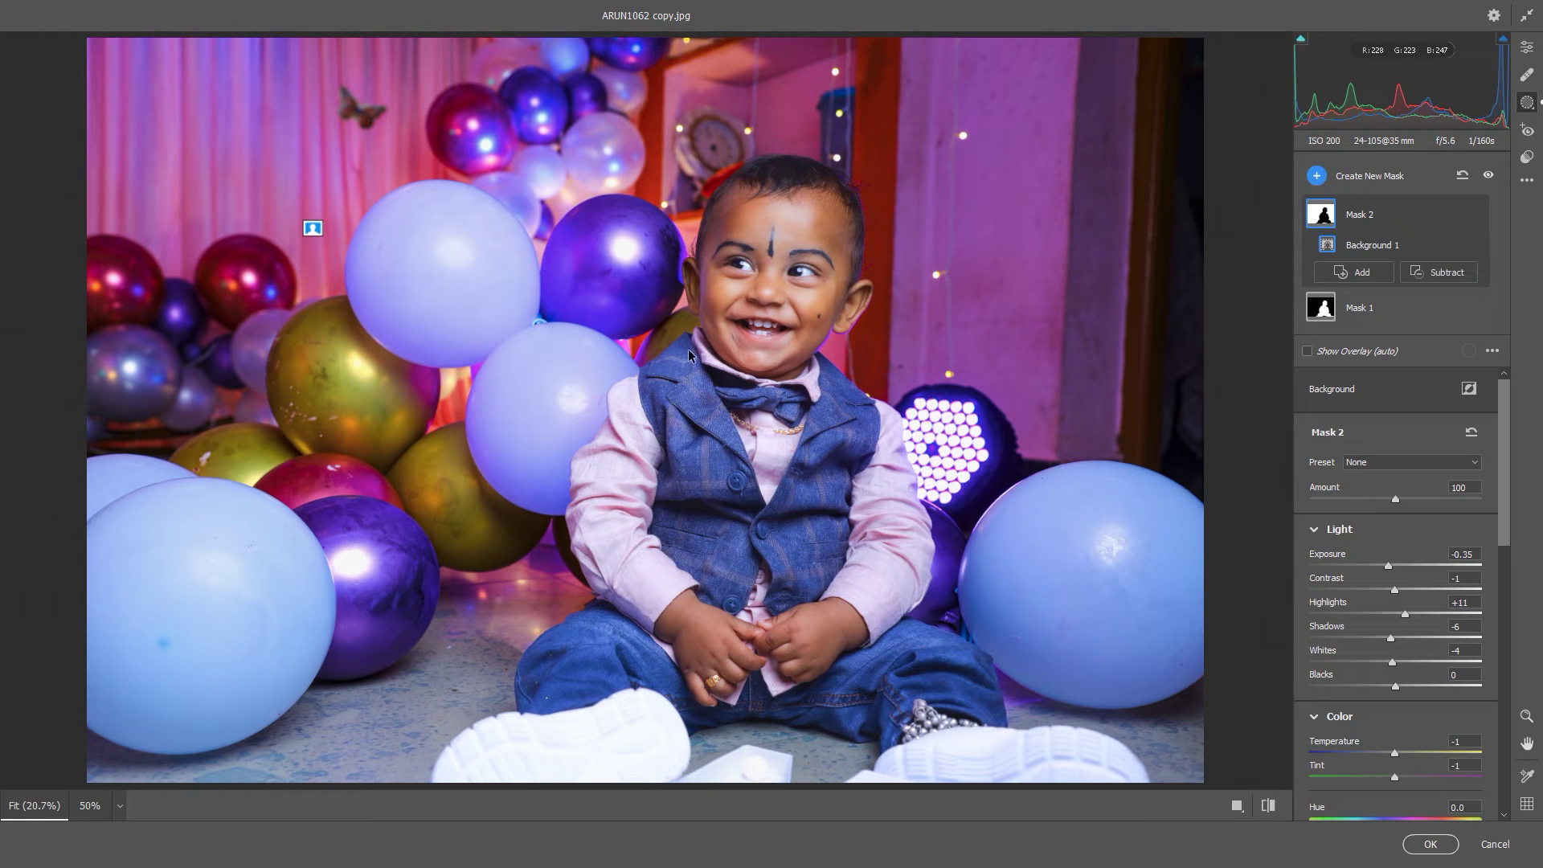
{"action": "left_click", "coordinate": [1430, 845]}
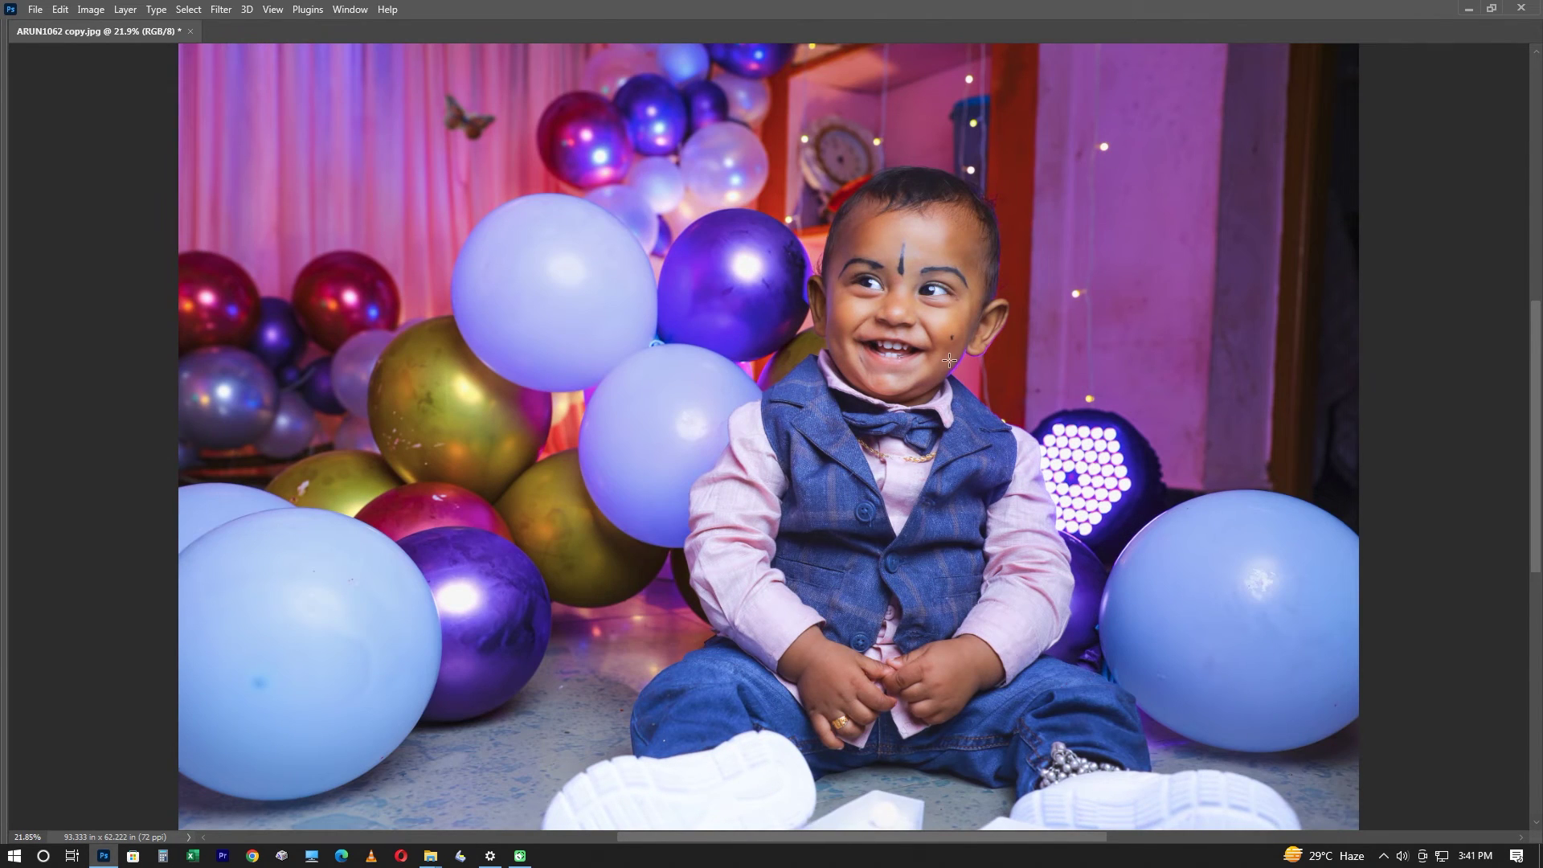
Compare the baby portrait with and without the grade, then fit the photo on screen
{"action": "key", "text": "ctrl+z"}
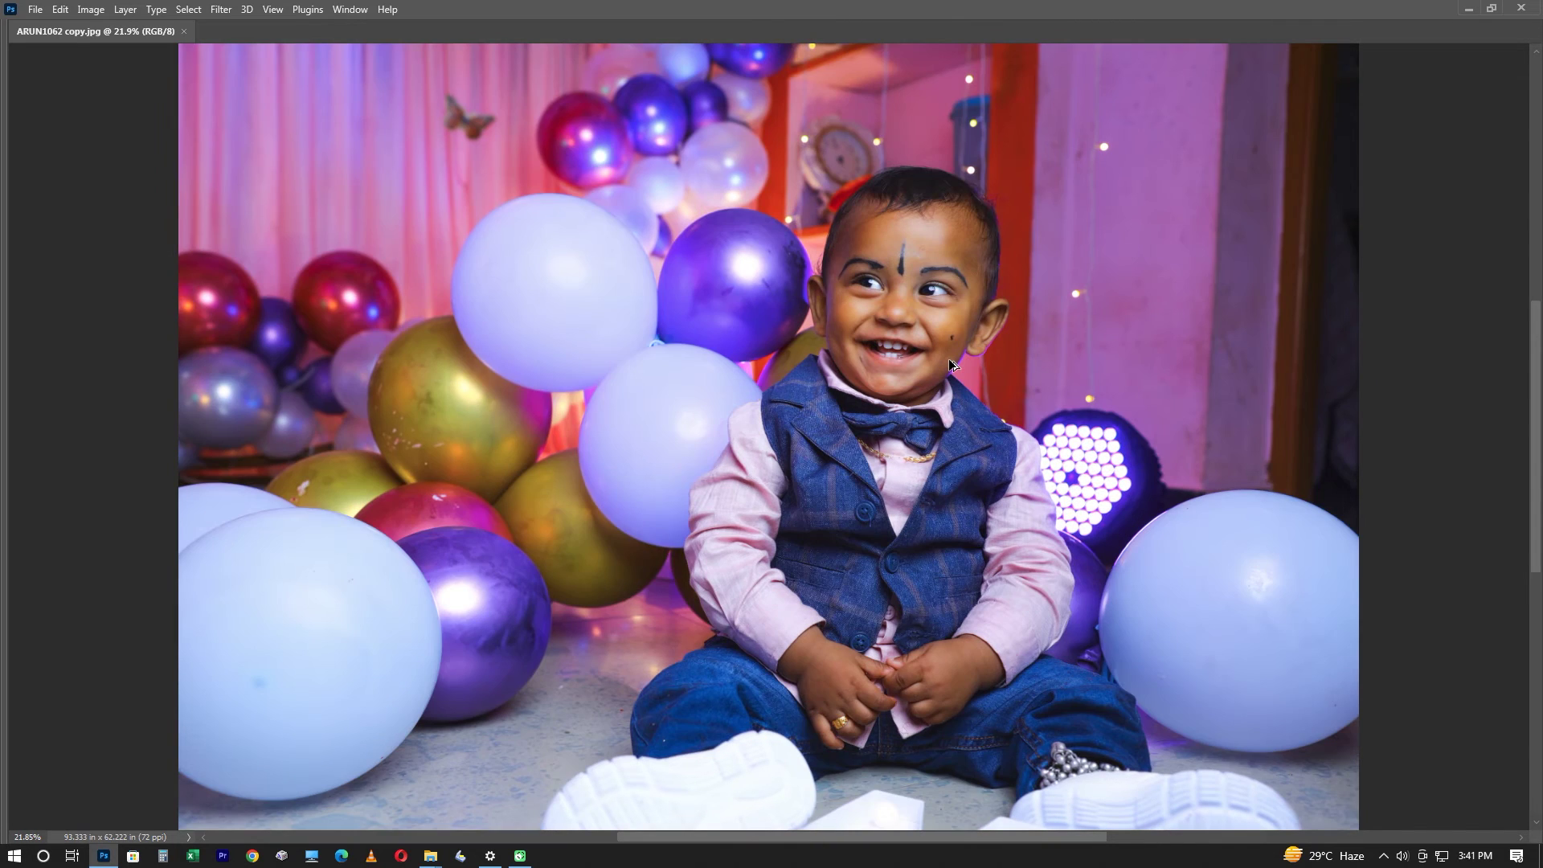
{"action": "key", "text": "ctrl+shift+z"}
{"action": "key", "text": "ctrl+z"}
{"action": "key", "text": "ctrl+shift+z"}
{"action": "key", "text": "ctrl+z"}
{"action": "key", "text": "ctrl+shift+z"}
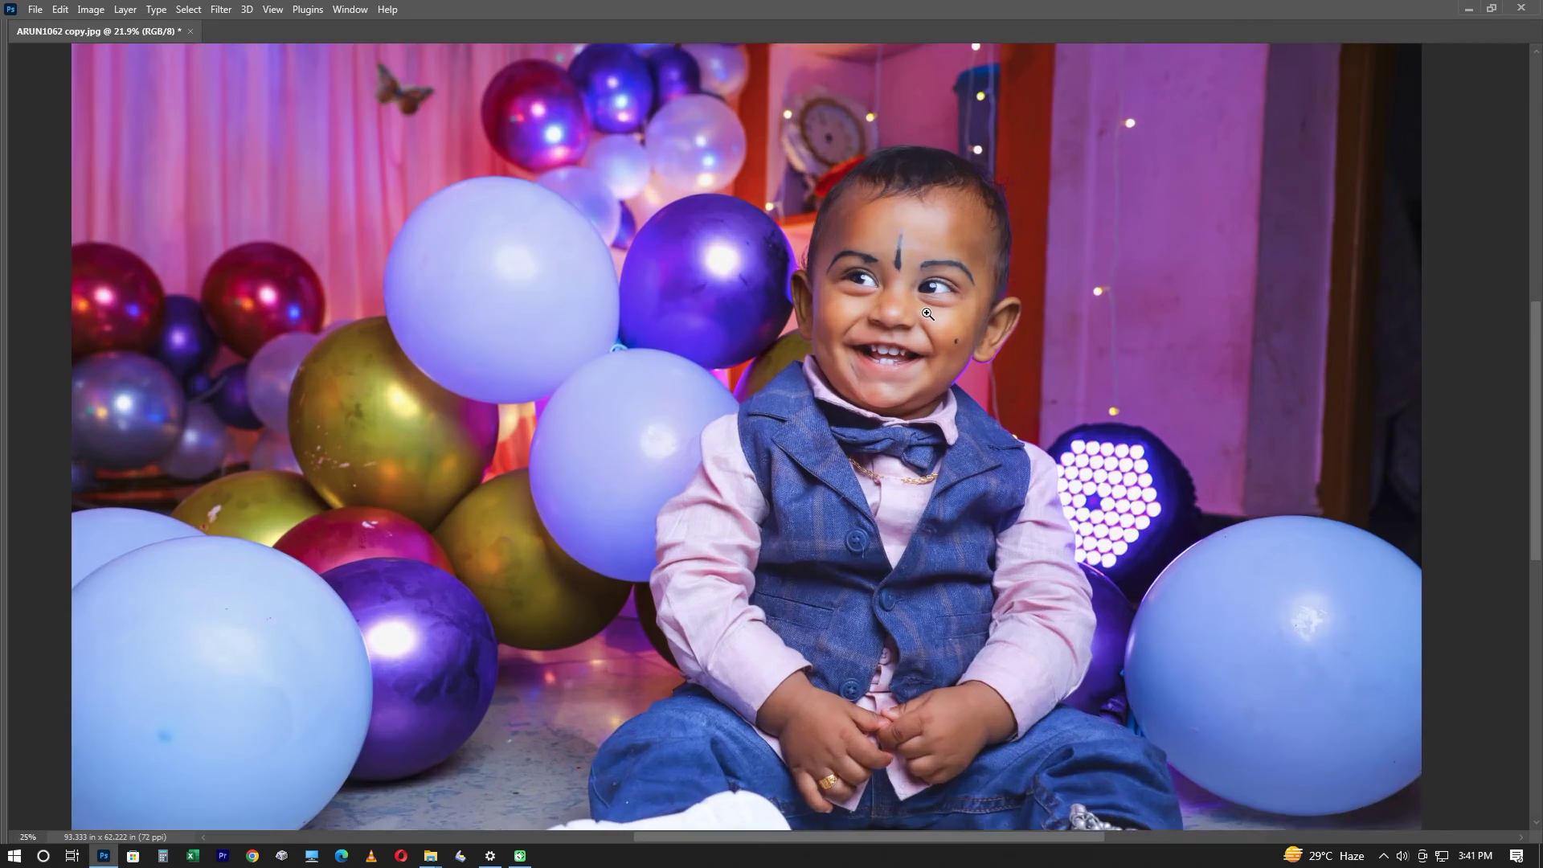
{"action": "scroll", "coordinate": [948, 354], "scroll_direction": "up", "scroll_amount": 4}
{"action": "scroll", "coordinate": [904, 443], "scroll_direction": "up", "scroll_amount": 2}
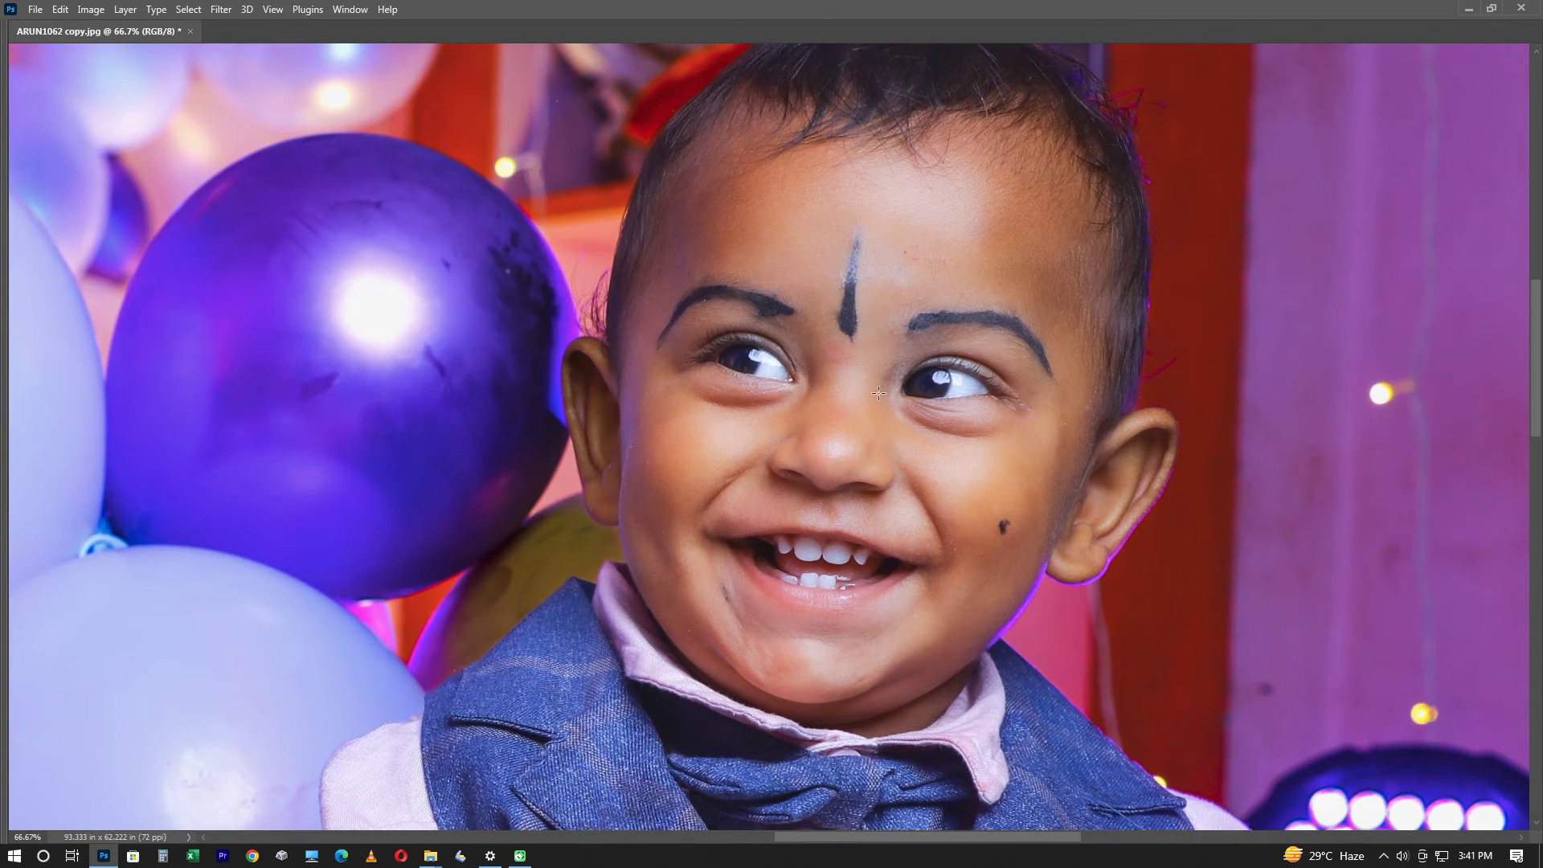
{"action": "key", "text": "ctrl+0"}
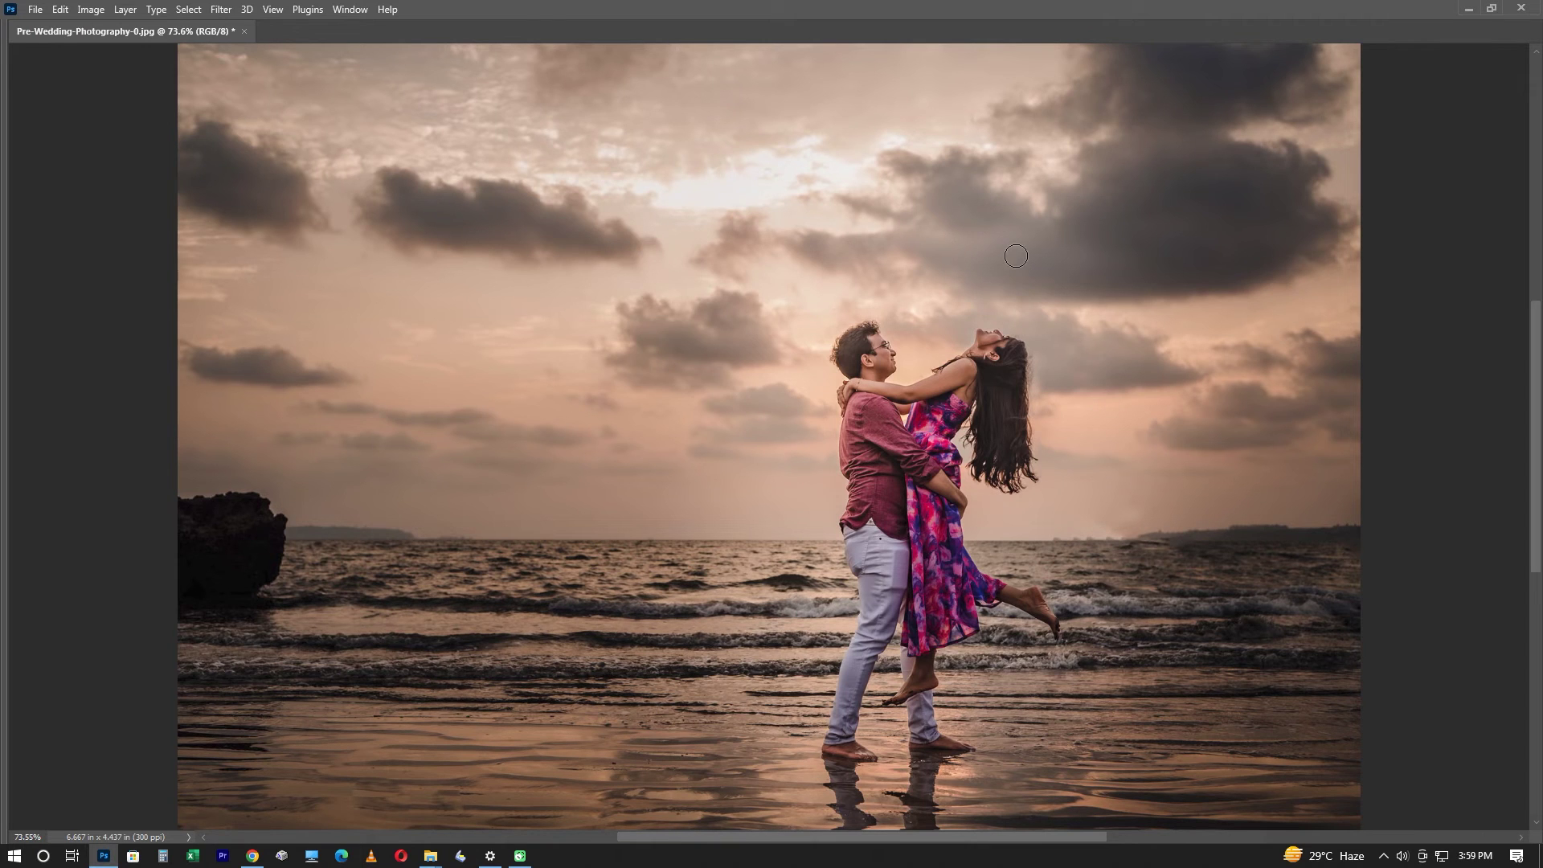
Open the beach photo in Camera Raw Filter and add a Sky mask
{"action": "key", "text": "ctrl+shift+a"}
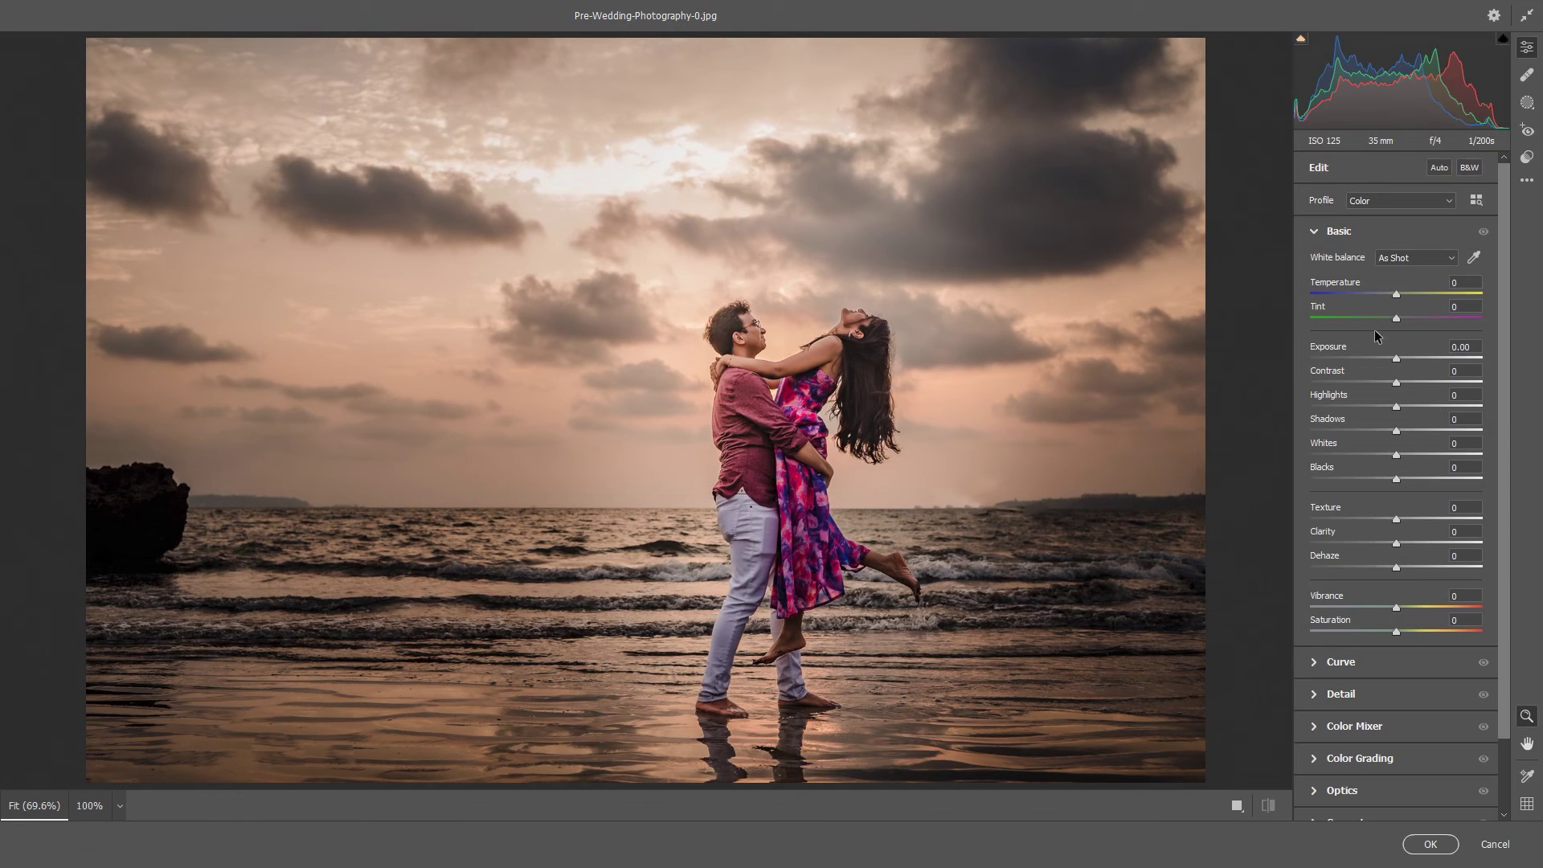
{"action": "left_click", "coordinate": [1527, 102]}
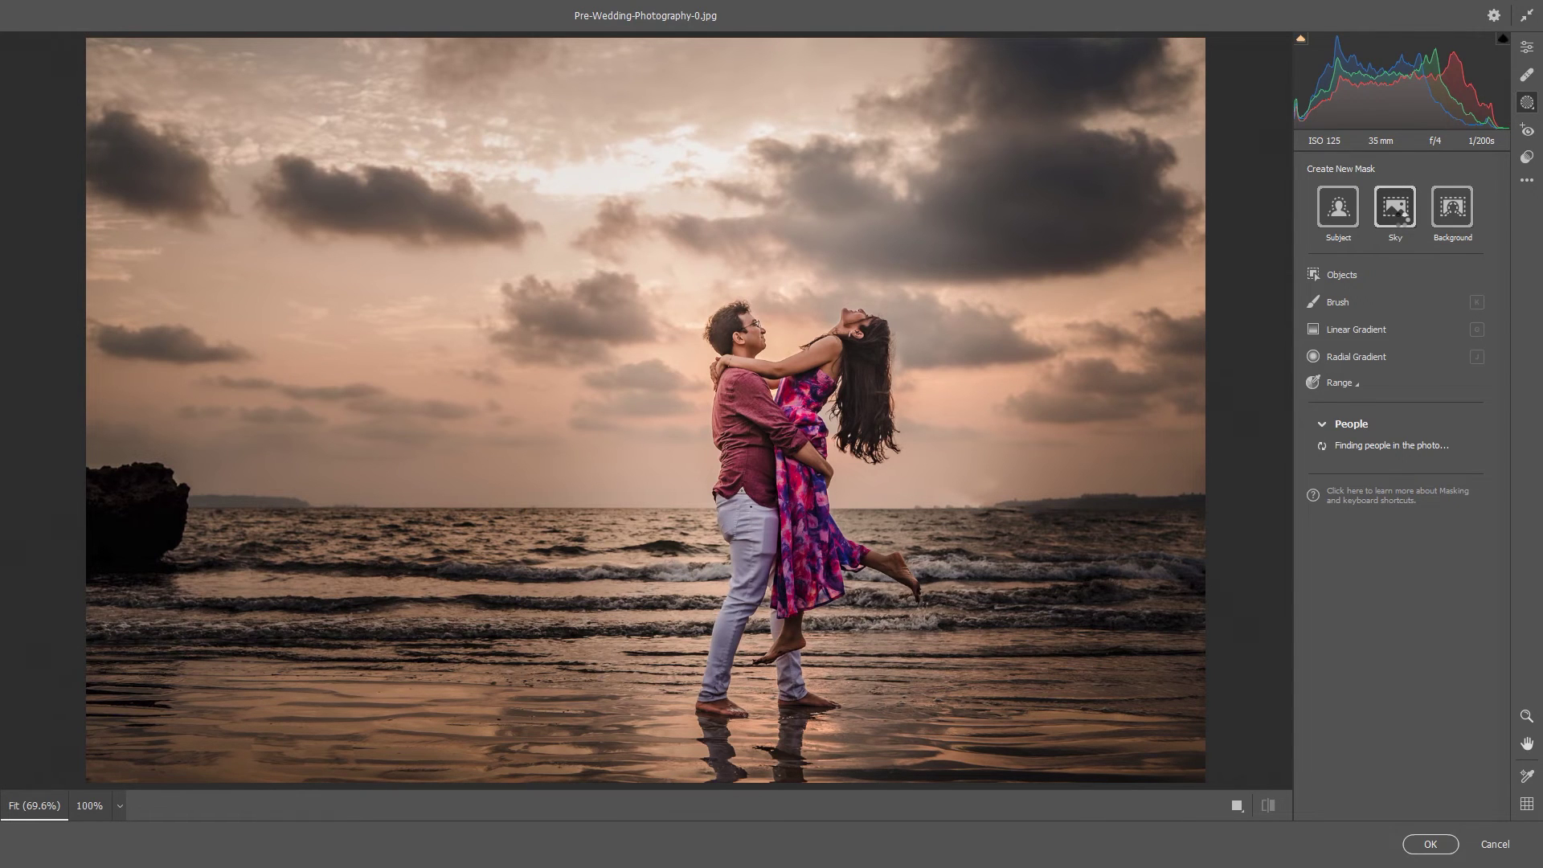
{"action": "left_click", "coordinate": [1400, 211]}
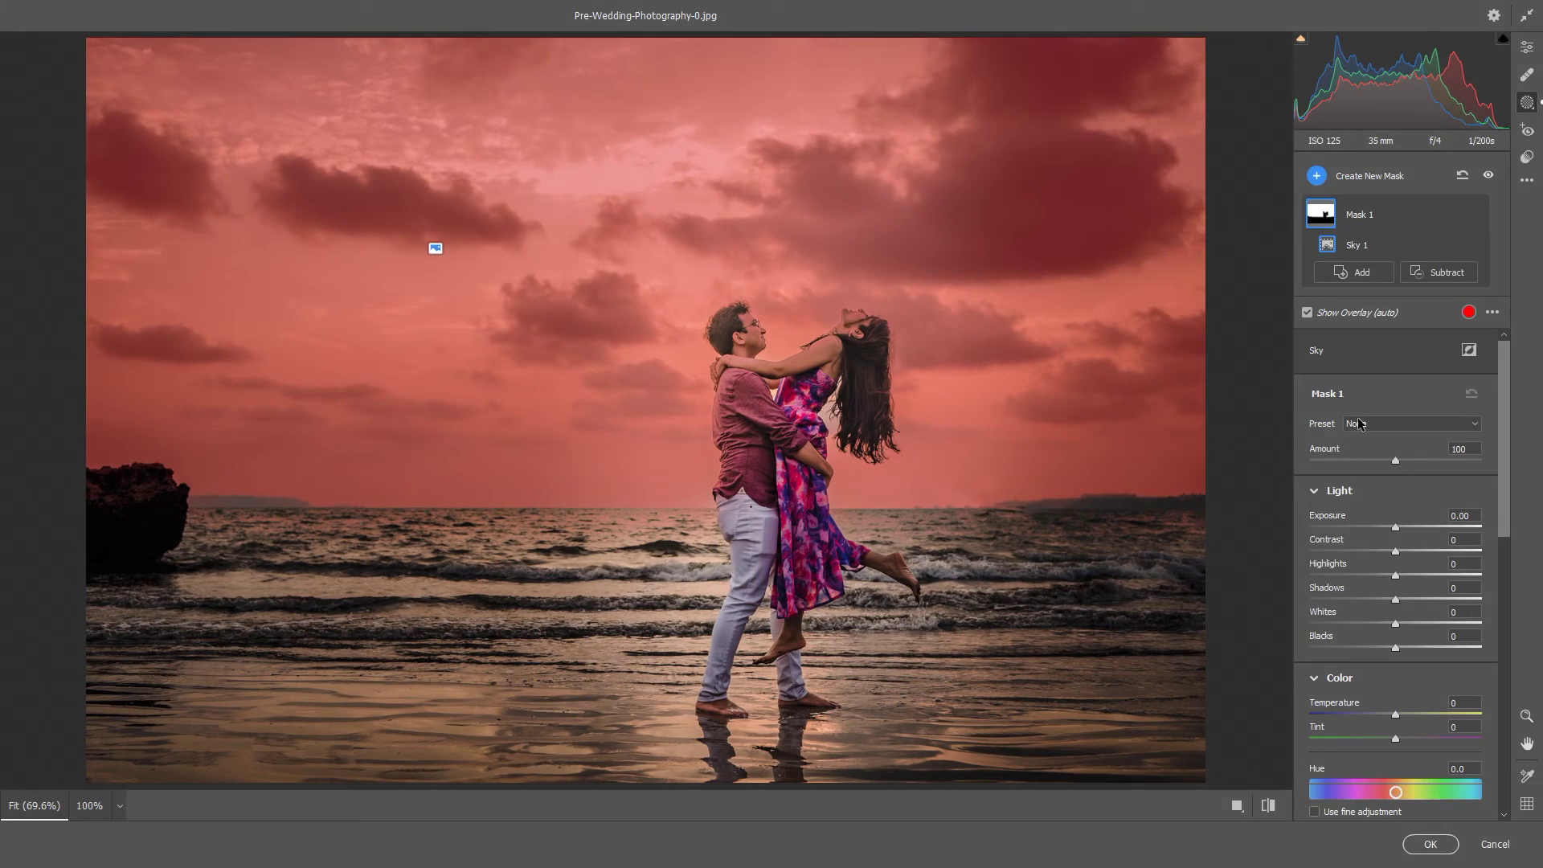
Set the sky's Highlights to +5, Shadows -31 and Blacks -23
{"action": "left_click_drag", "start_coordinate": [1357, 575], "coordinate": [1421, 563]}
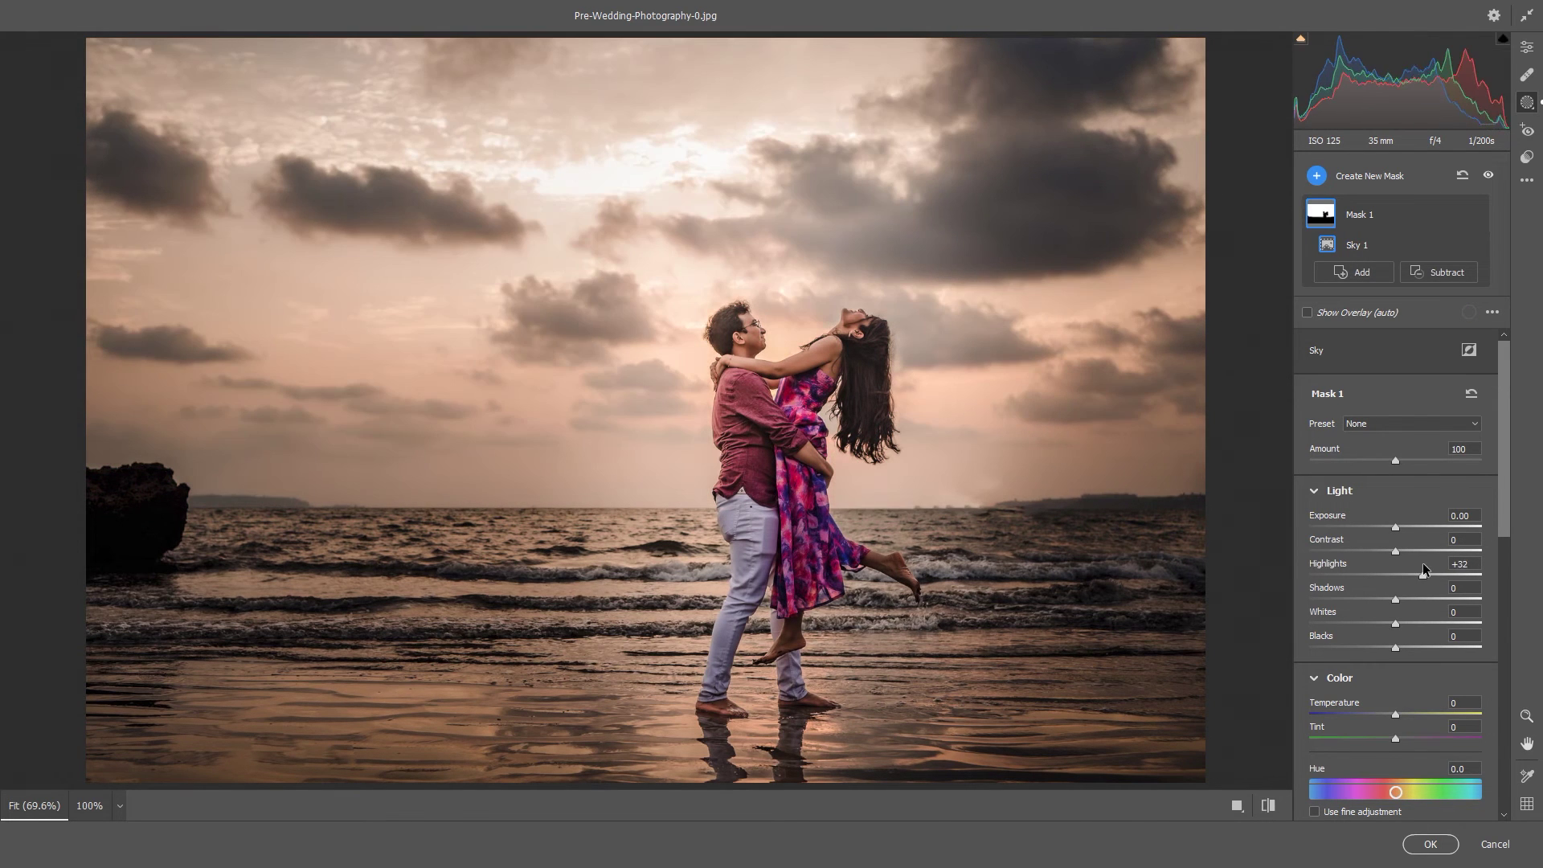
{"action": "left_click_drag", "start_coordinate": [1421, 563], "coordinate": [1372, 599]}
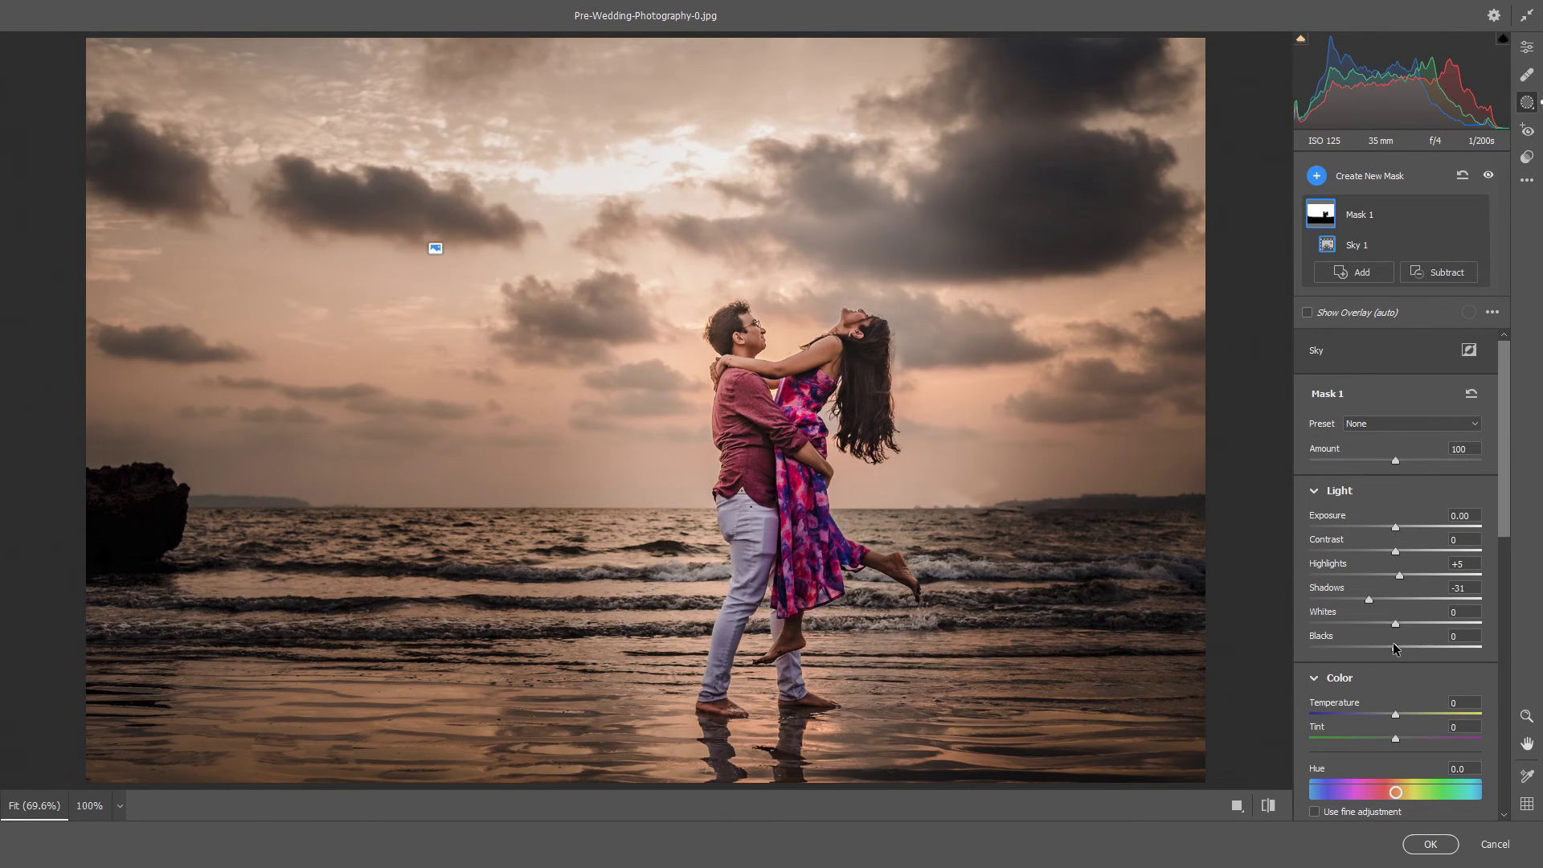
{"action": "left_click_drag", "start_coordinate": [1394, 647], "coordinate": [1371, 645]}
{"action": "scroll", "coordinate": [1387, 619], "scroll_direction": "down", "scroll_amount": 3}
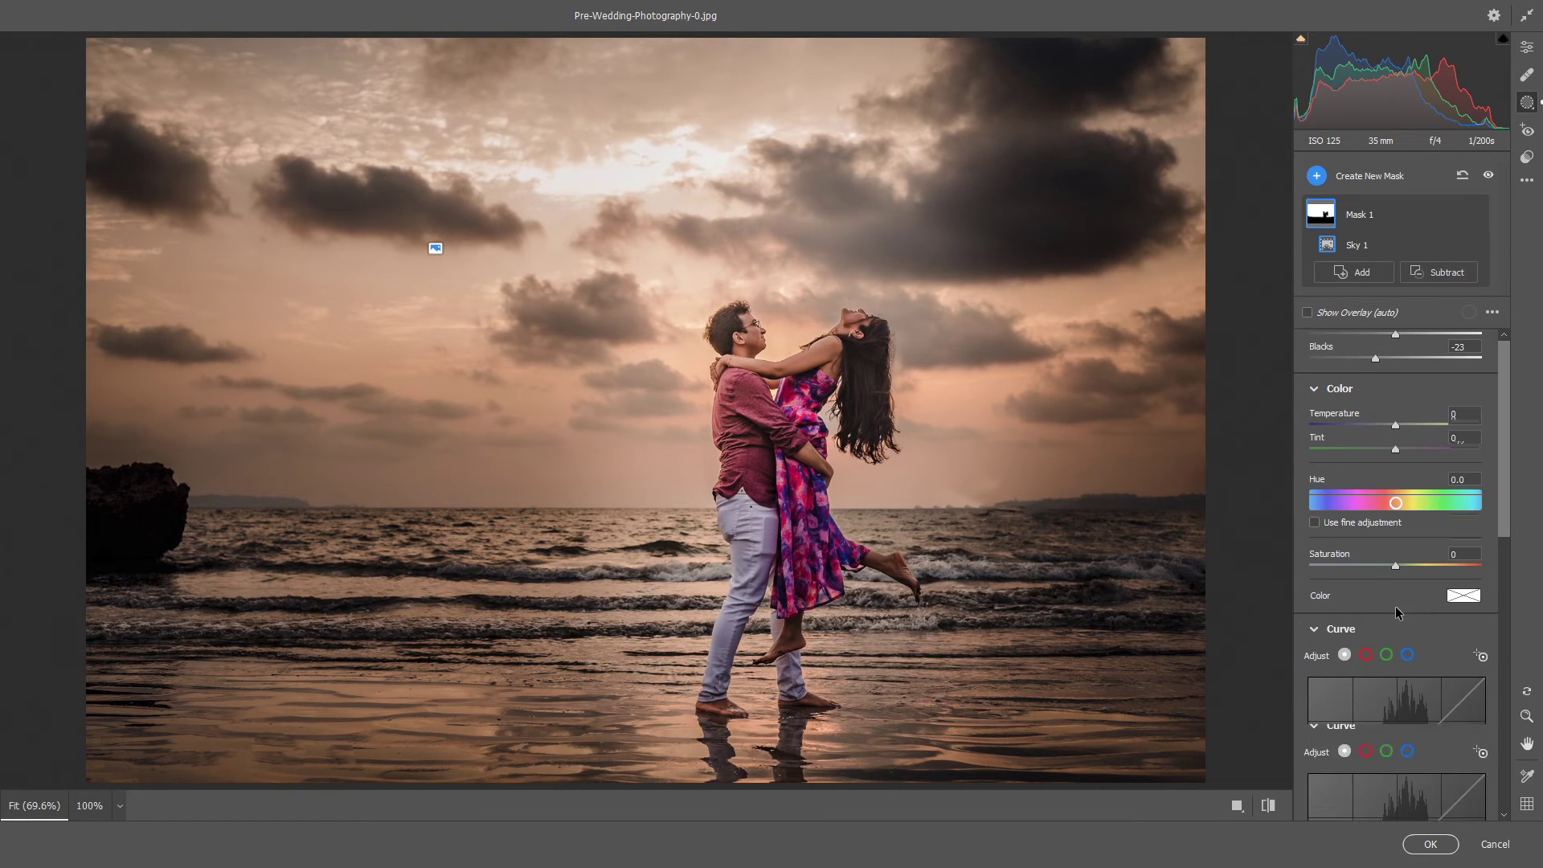
Raise the sky's Saturation to +19 and set Temperature -7 and Tint +18
{"action": "left_click_drag", "start_coordinate": [1407, 568], "coordinate": [1414, 566]}
{"action": "scroll", "coordinate": [1415, 567], "scroll_direction": "down", "scroll_amount": 3}
{"action": "scroll", "coordinate": [1415, 567], "scroll_direction": "down", "scroll_amount": 1}
{"action": "scroll", "coordinate": [1414, 571], "scroll_direction": "up", "scroll_amount": 3}
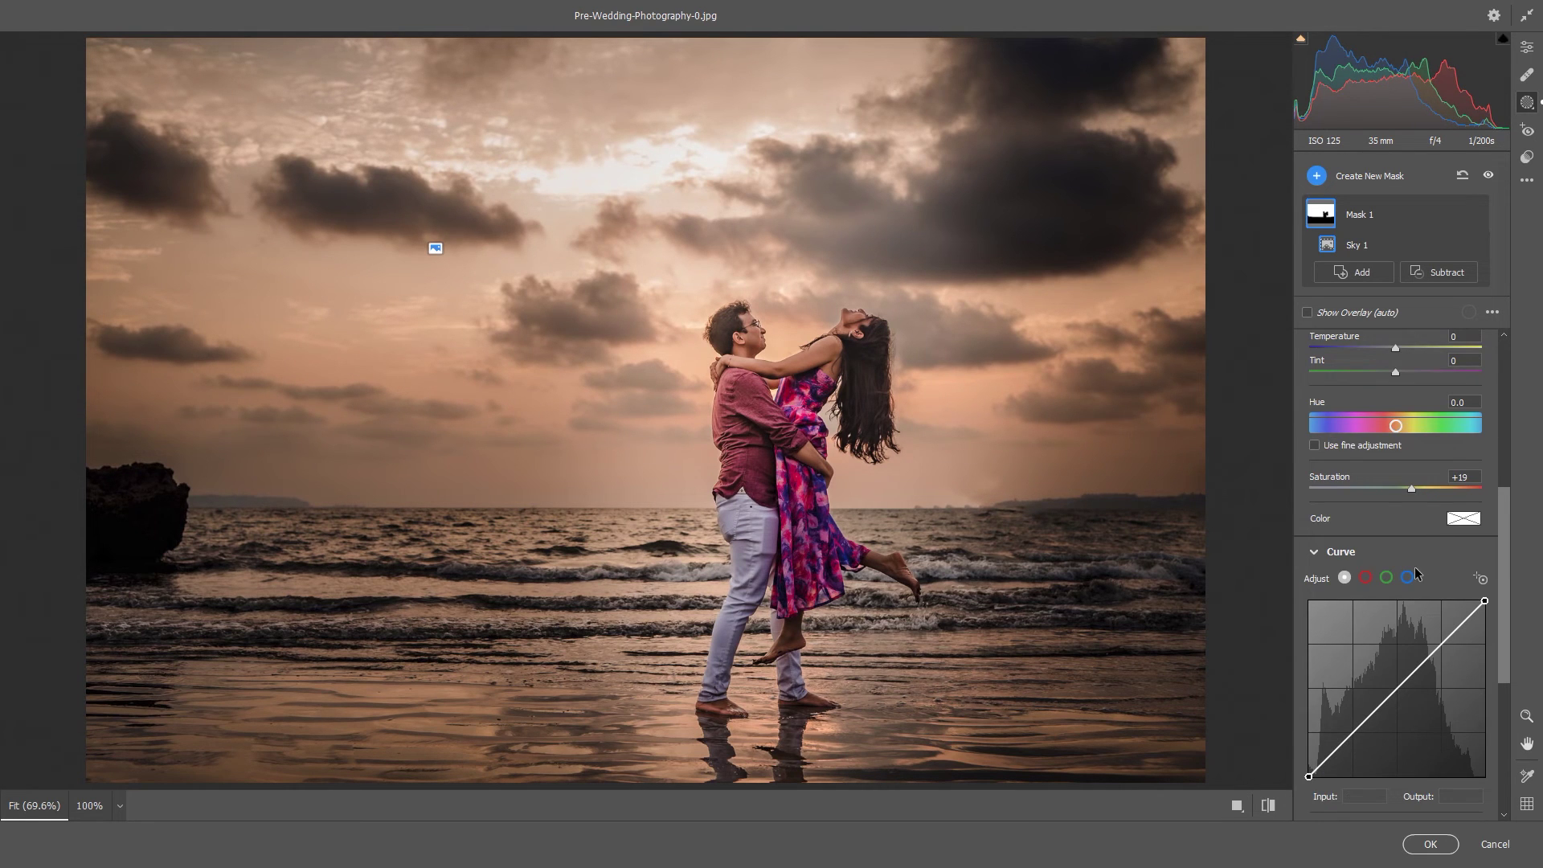
{"action": "scroll", "coordinate": [1372, 460], "scroll_direction": "up", "scroll_amount": 2}
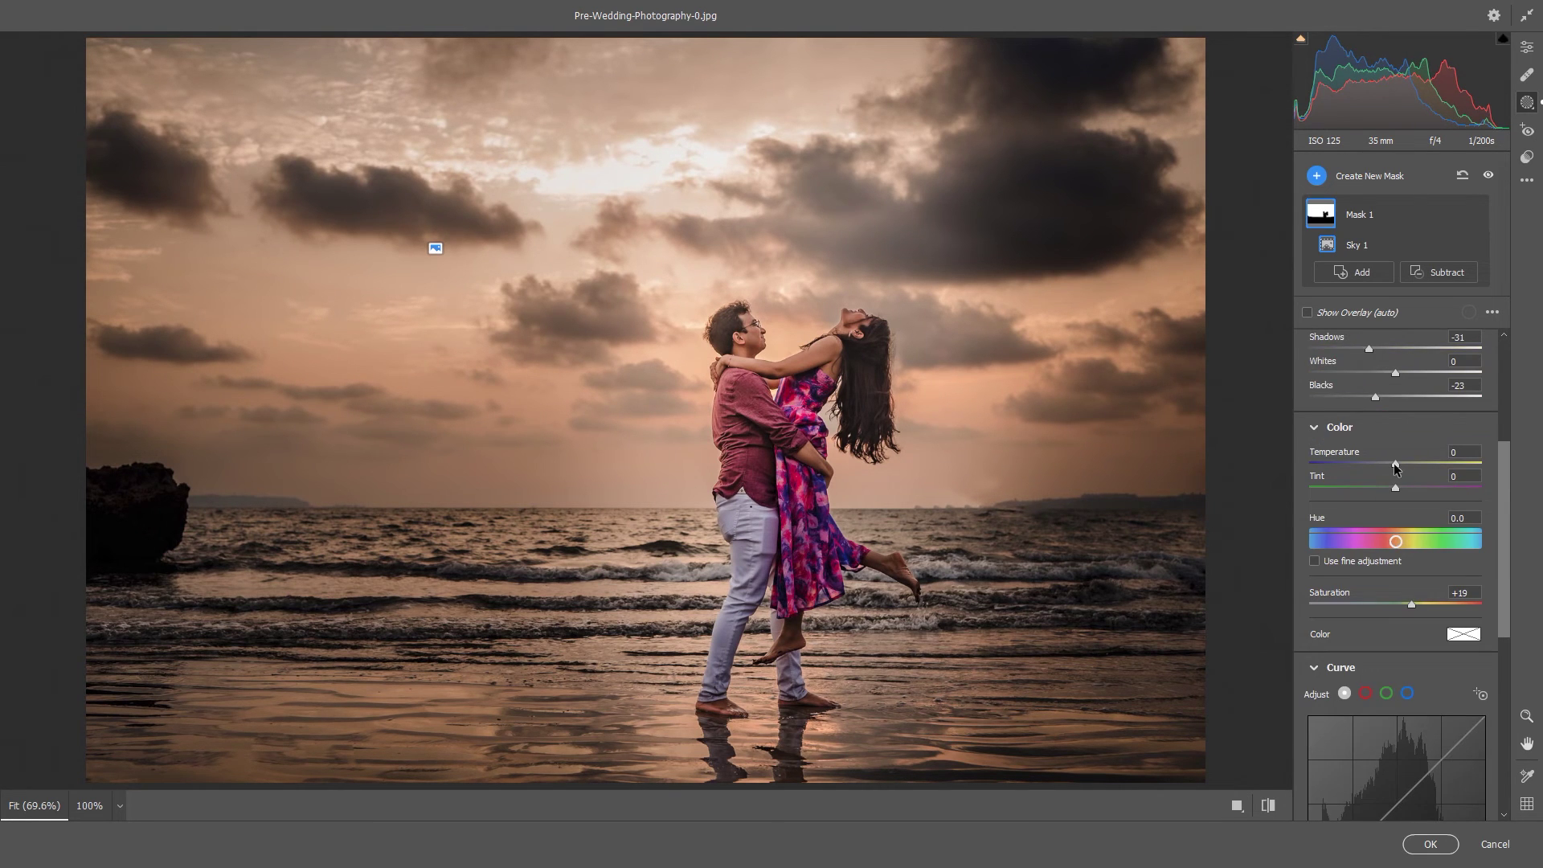
{"action": "mouse_move", "coordinate": [1393, 465]}
{"action": "left_mouse_down"}
{"action": "mouse_move", "coordinate": [1381, 465]}
{"action": "mouse_move", "coordinate": [1419, 488]}
{"action": "mouse_move", "coordinate": [1390, 464]}
{"action": "left_mouse_up"}
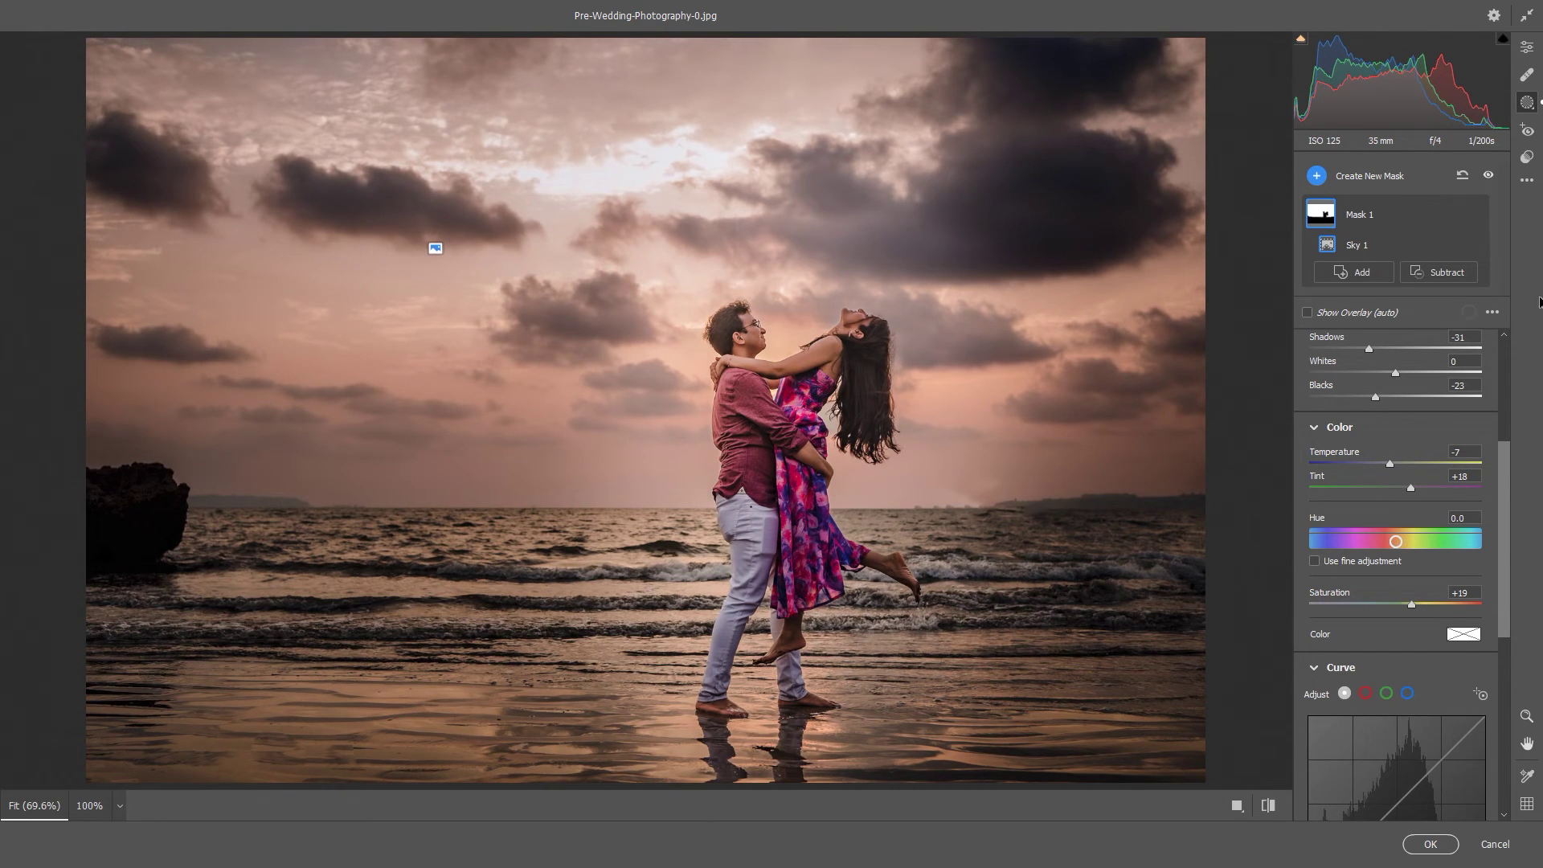
{"action": "scroll", "coordinate": [1352, 367], "scroll_direction": "up", "scroll_amount": 3}
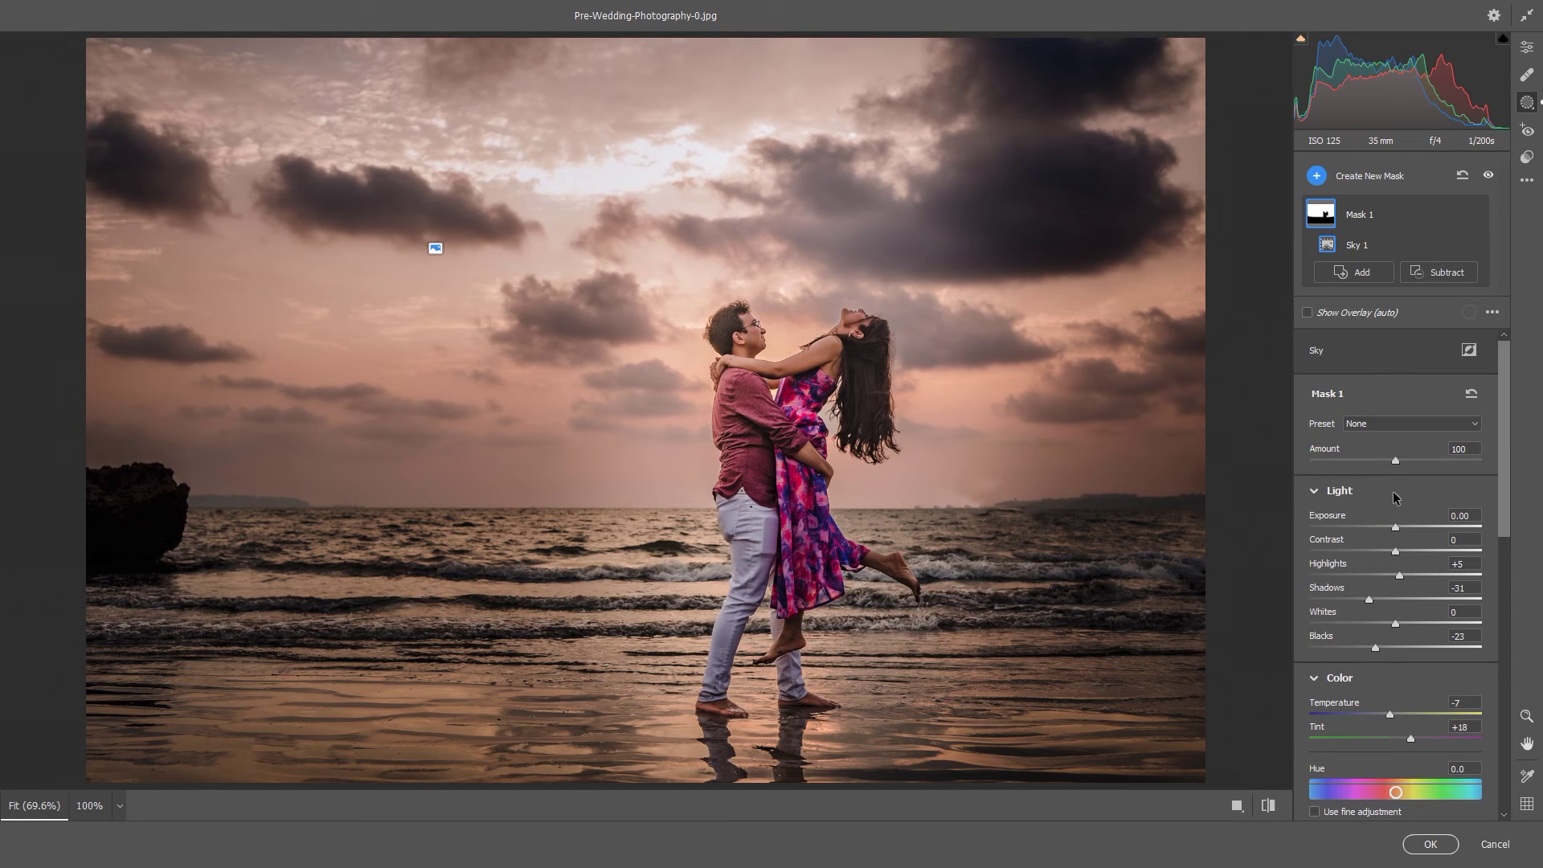
Create a People mask of Person 2, the woman, limited to Face Skin only
{"action": "left_click", "coordinate": [1327, 178]}
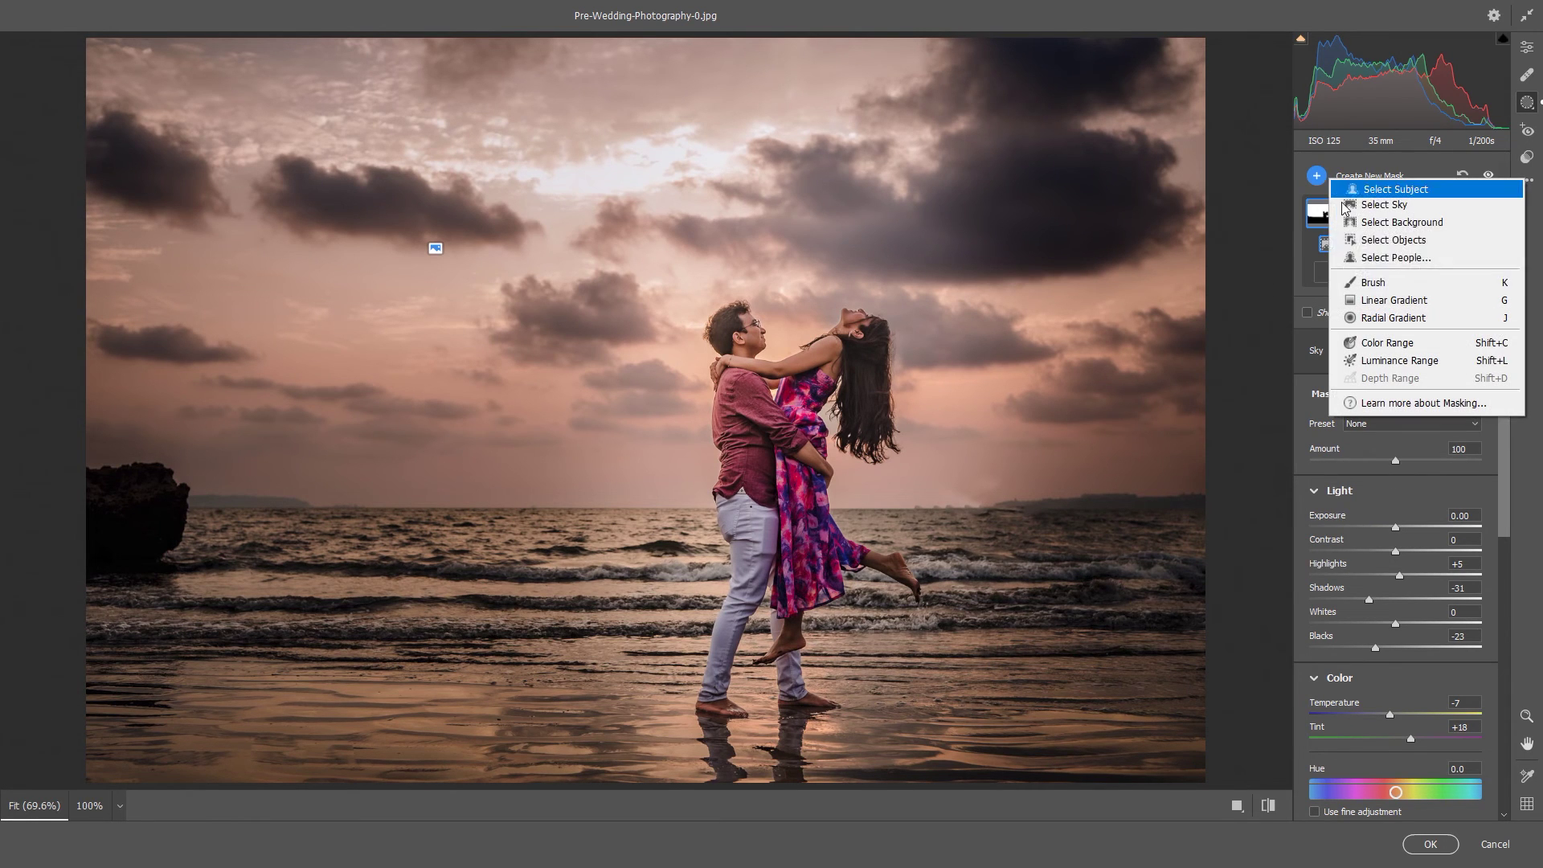
{"action": "left_click", "coordinate": [1429, 261]}
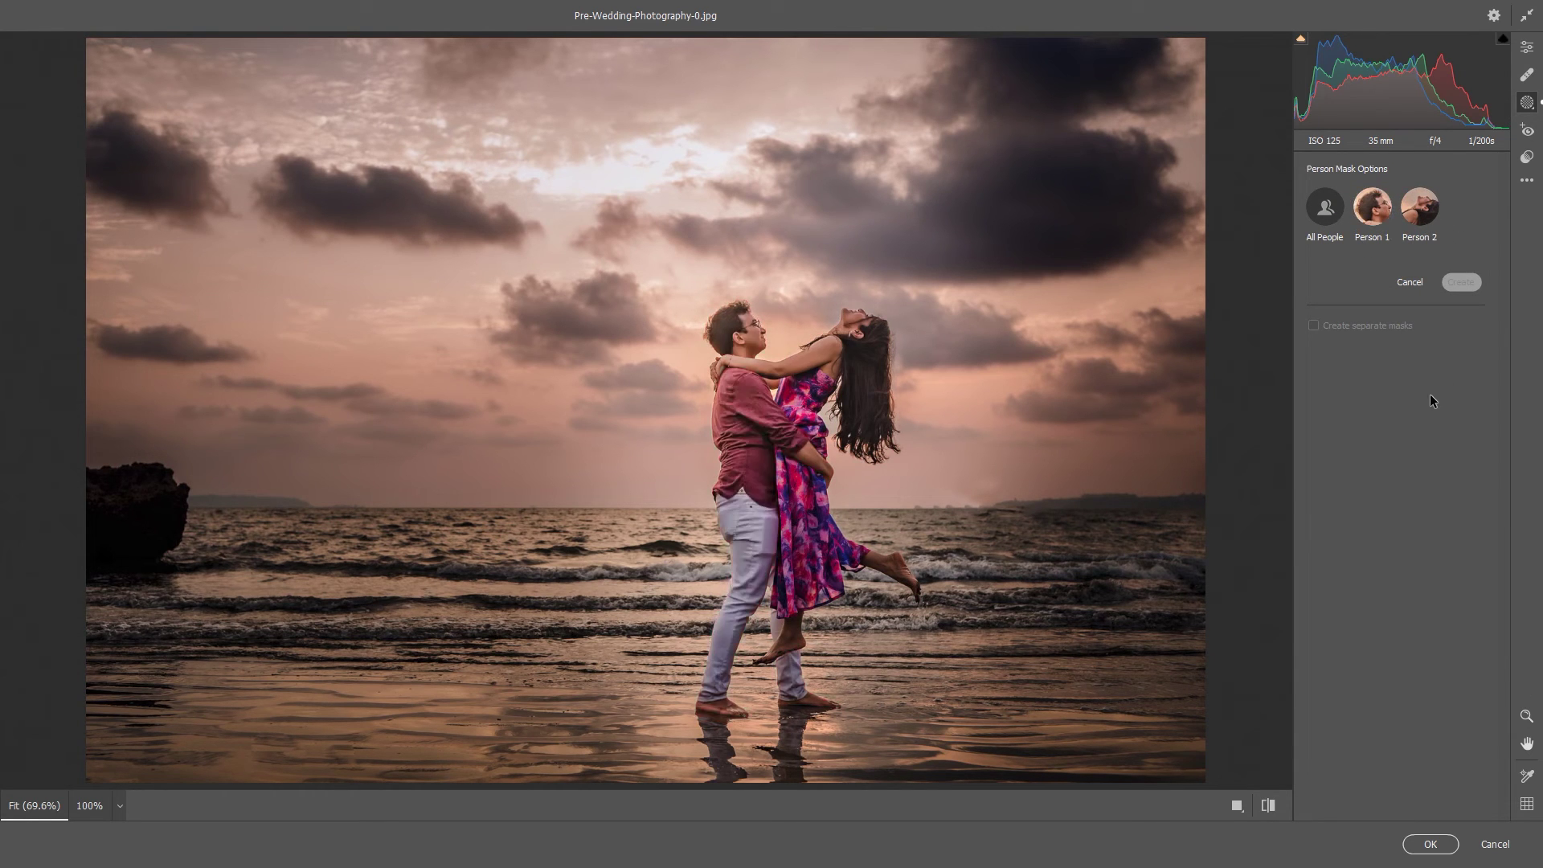
{"action": "left_click", "coordinate": [1419, 207]}
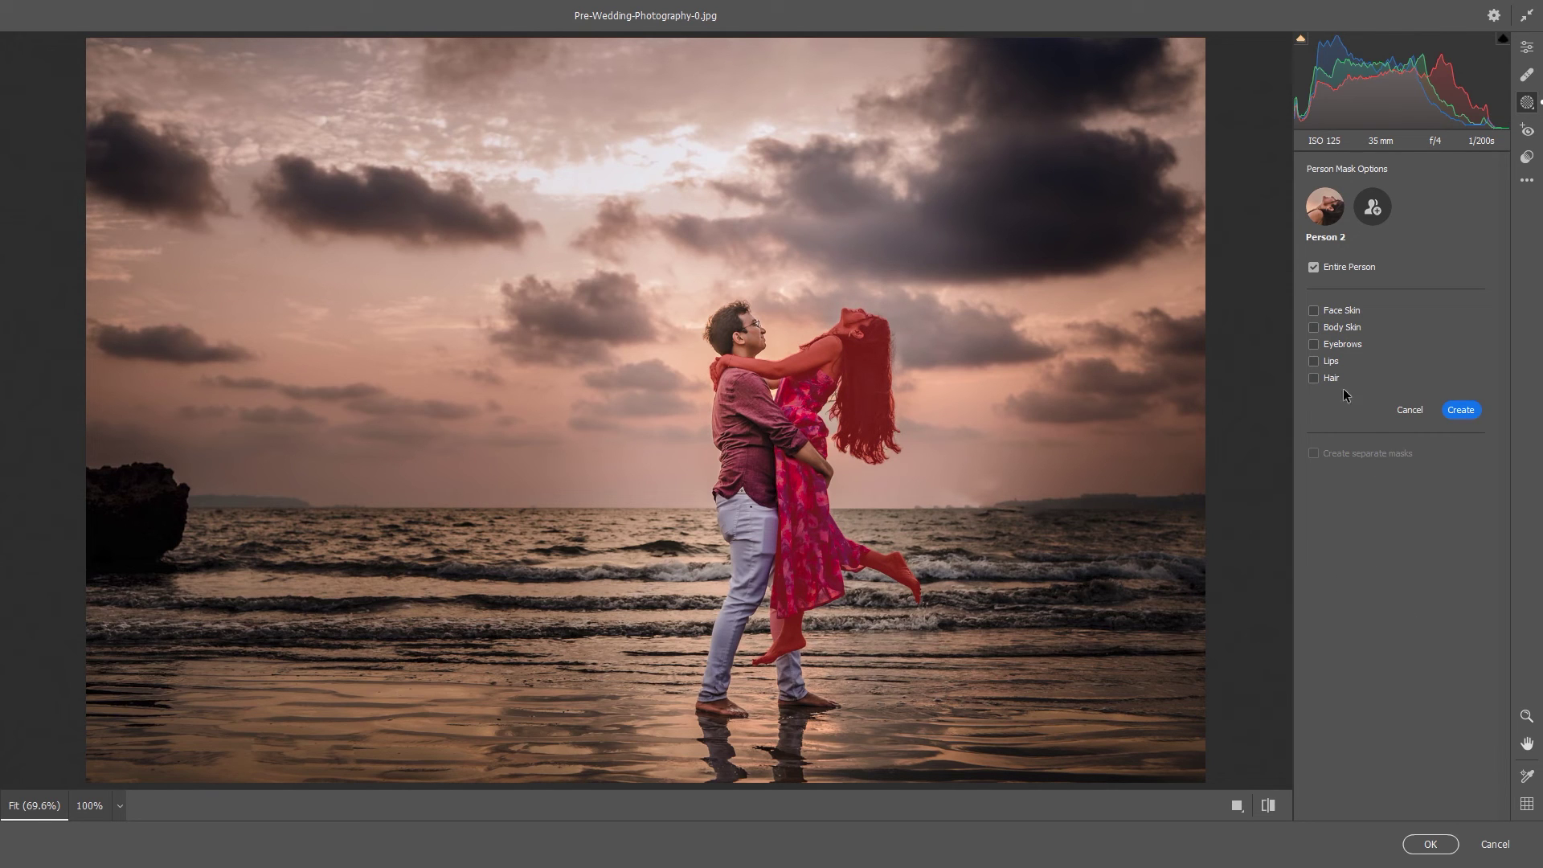
{"action": "left_click", "coordinate": [1338, 316]}
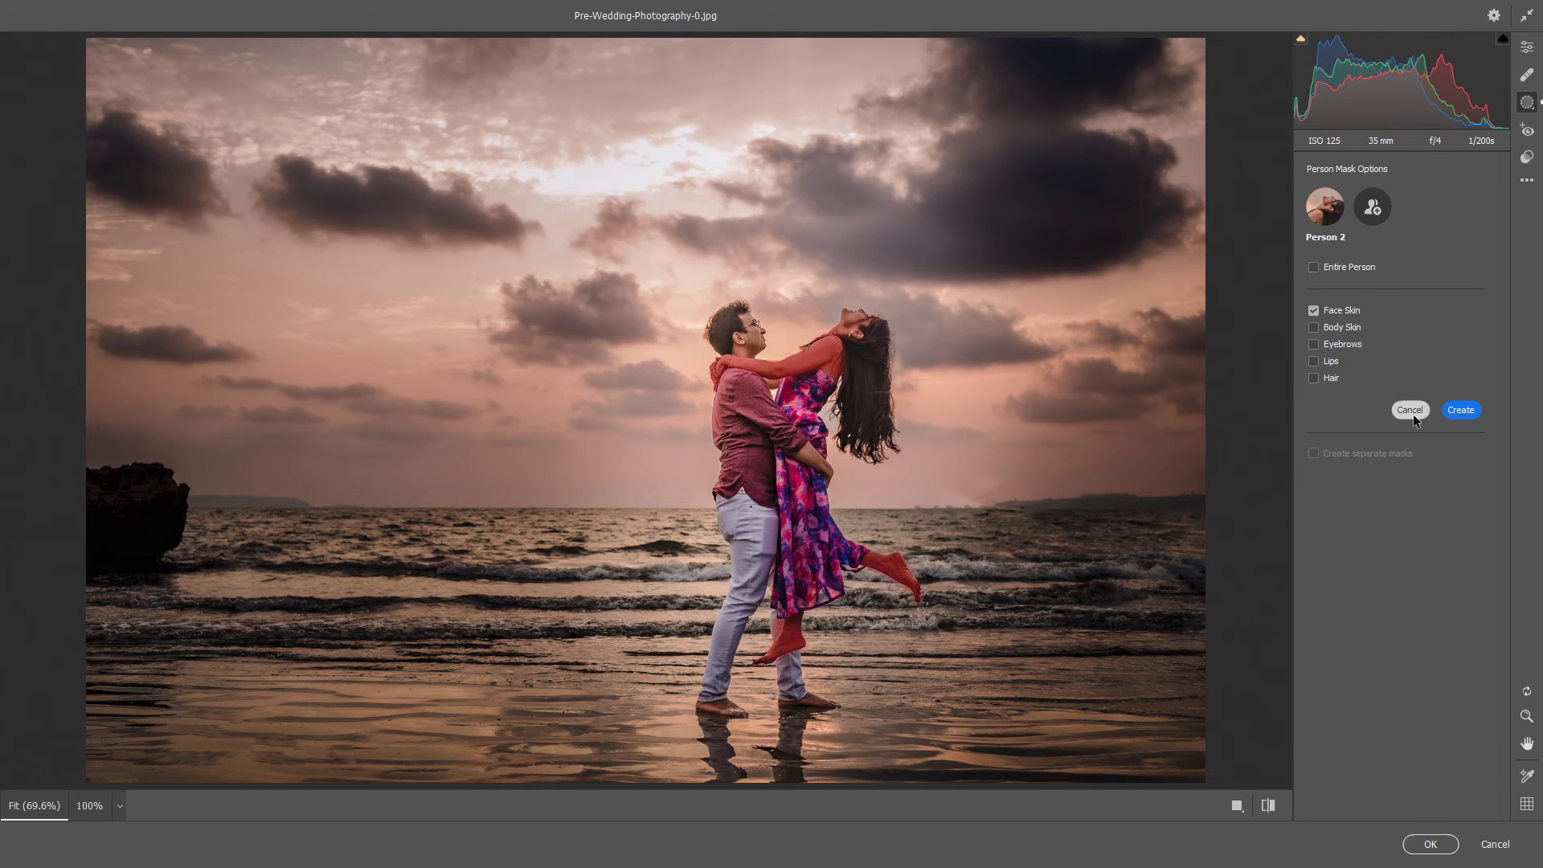
{"action": "left_click", "coordinate": [1460, 410]}
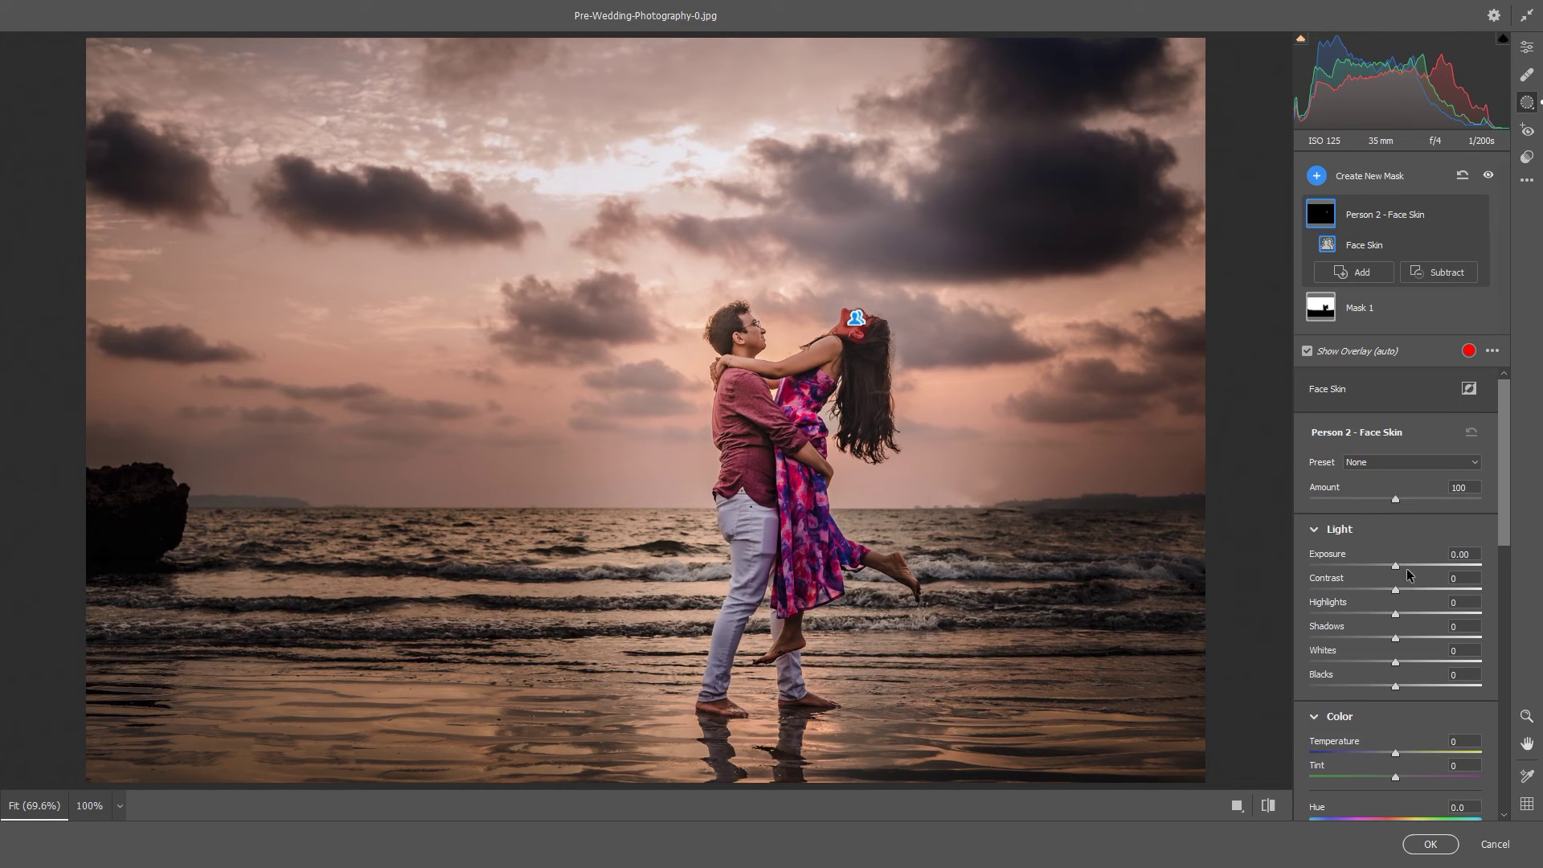
Give the face skin Exposure +0.20 and Highlights -5; add an Entire Person mask at +0.20
{"action": "left_click_drag", "start_coordinate": [1396, 567], "coordinate": [1406, 566]}
{"action": "mouse_move", "coordinate": [1395, 614]}
{"action": "left_mouse_down"}
{"action": "mouse_move", "coordinate": [1370, 615]}
{"action": "mouse_move", "coordinate": [1391, 615]}
{"action": "left_mouse_up"}
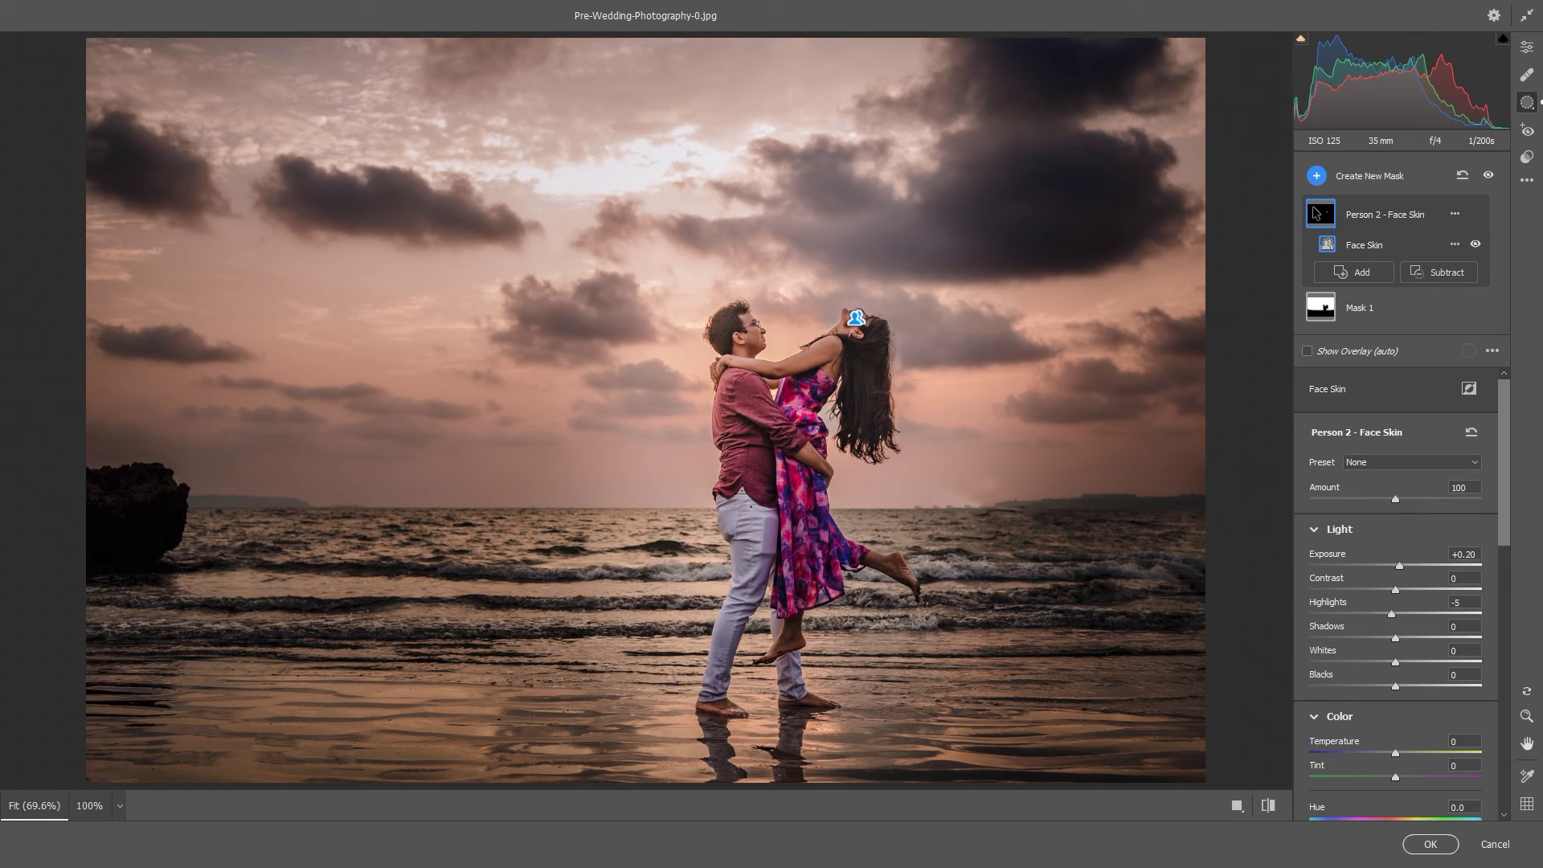
{"action": "left_click", "coordinate": [1323, 177]}
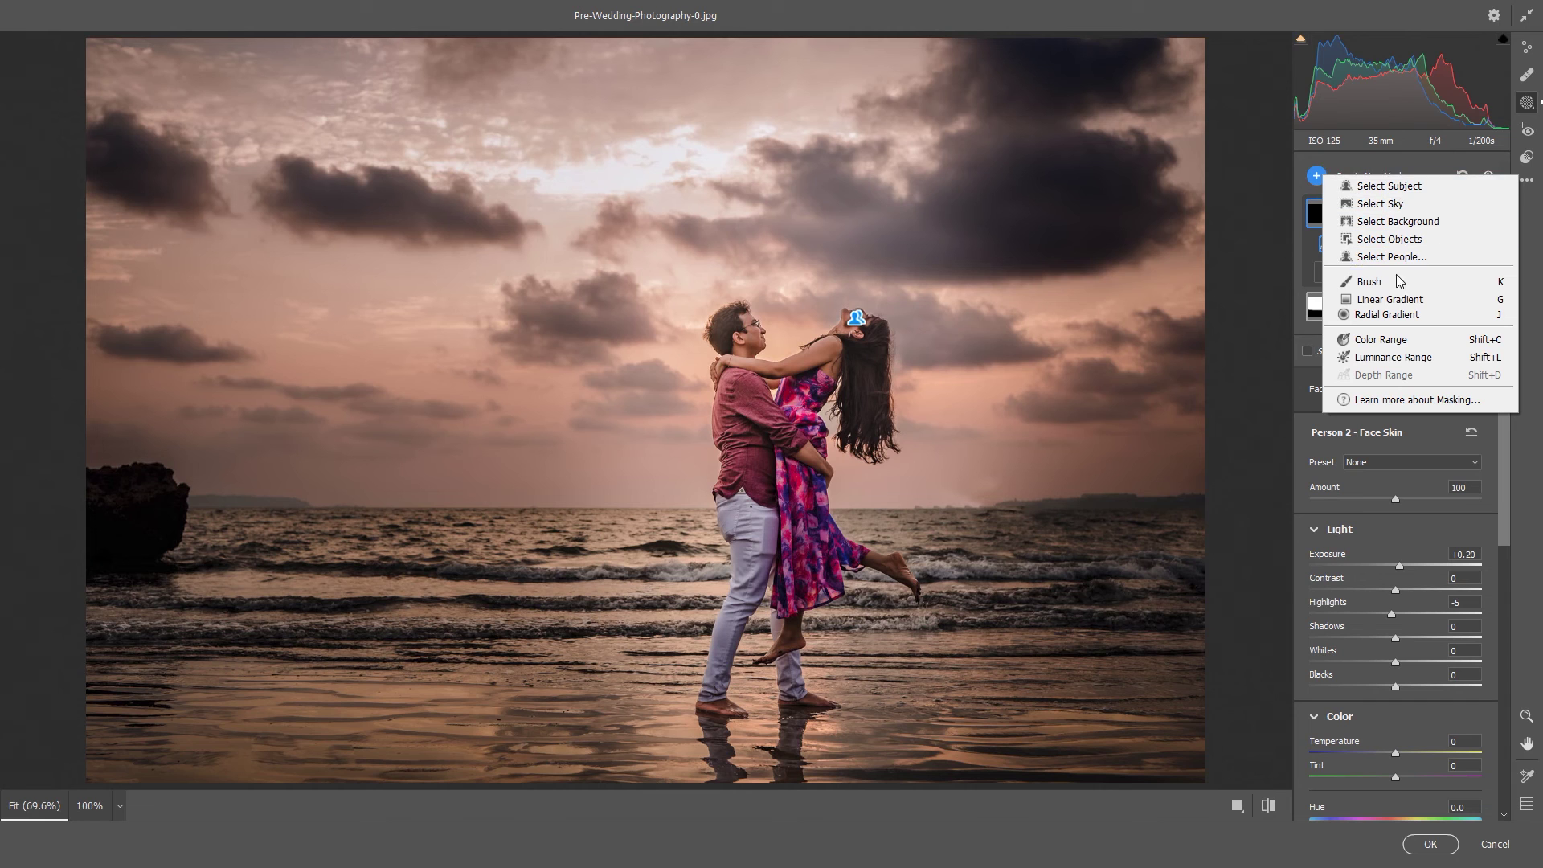
{"action": "left_click", "coordinate": [1416, 257]}
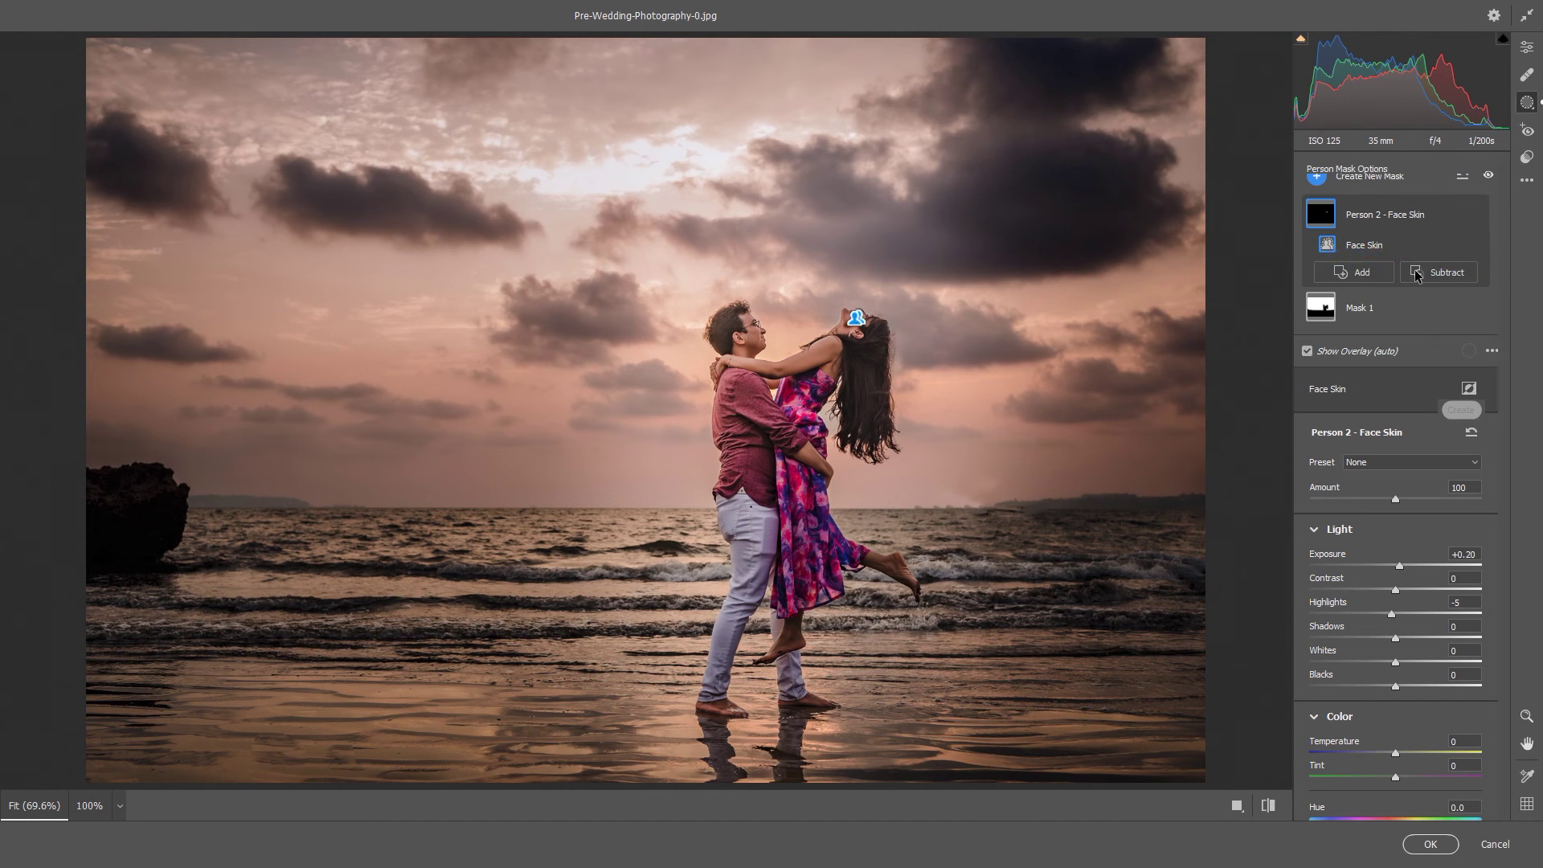
{"action": "left_click", "coordinate": [1408, 212]}
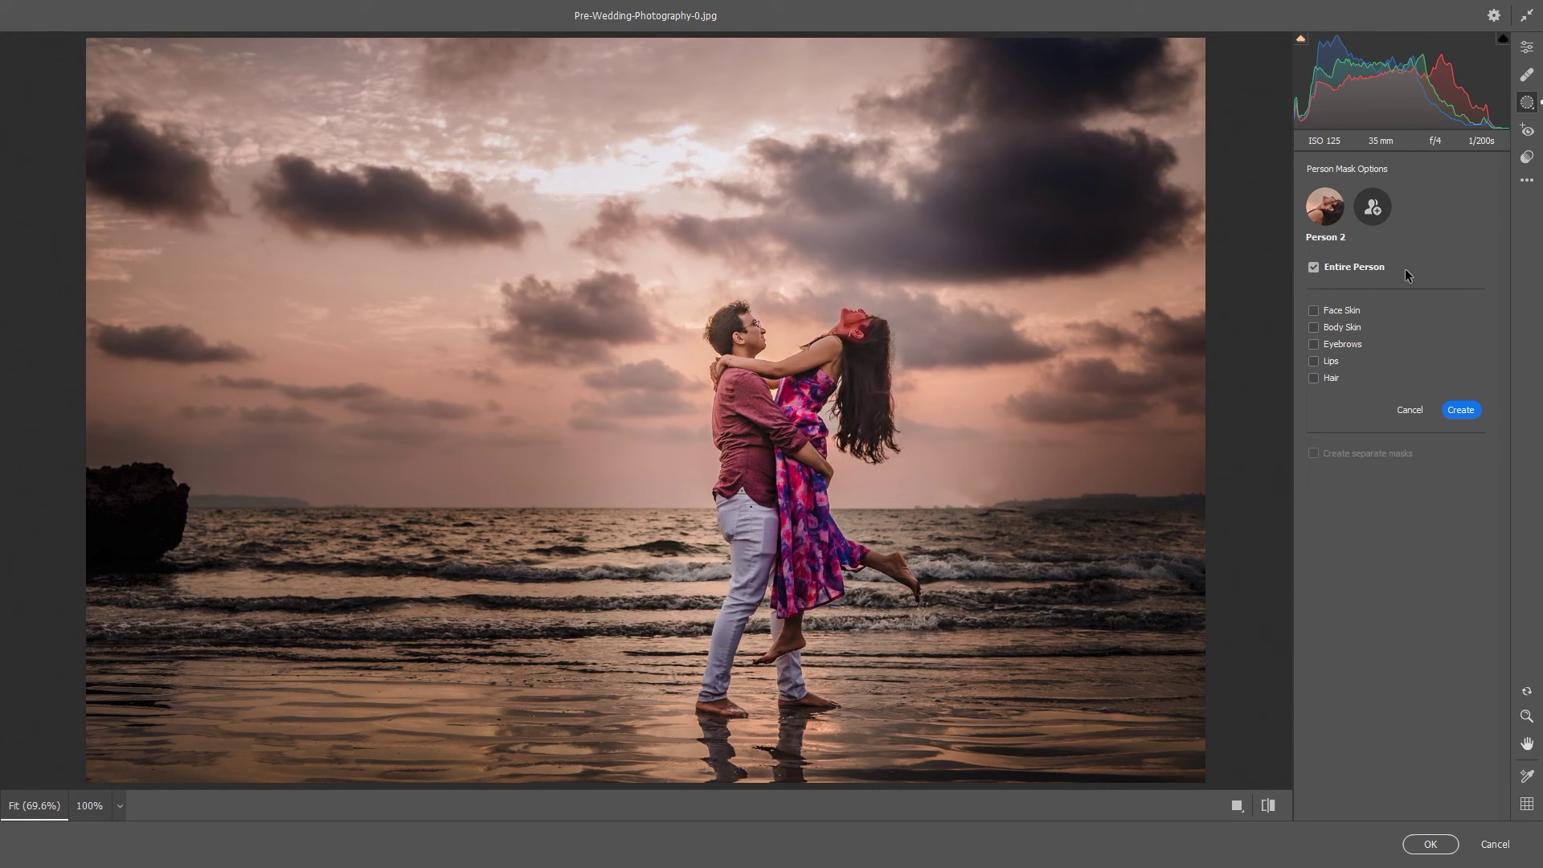
{"action": "left_click", "coordinate": [1467, 413]}
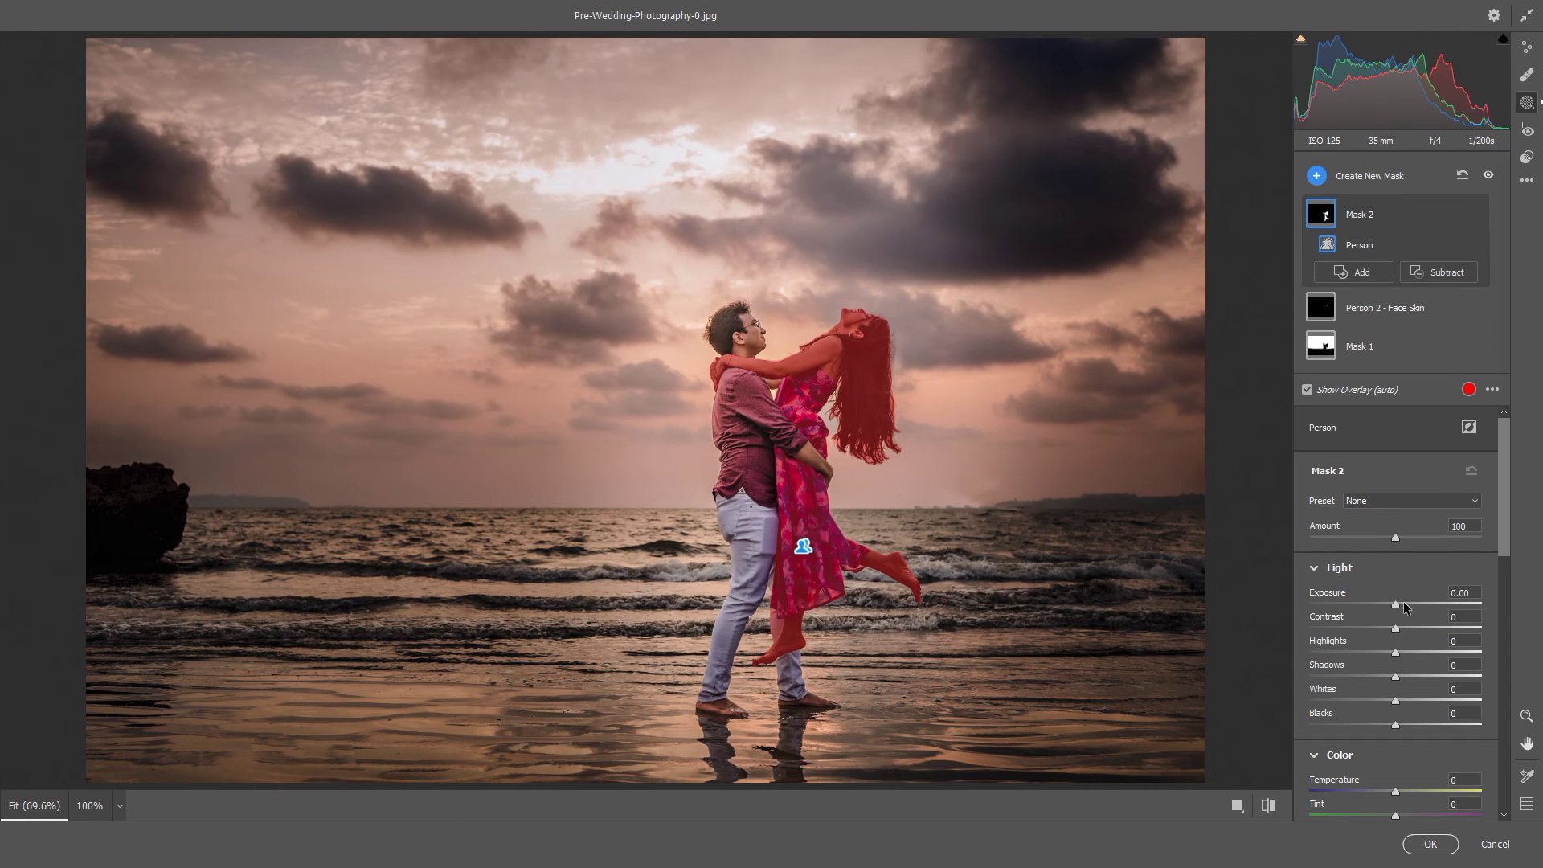
{"action": "left_click_drag", "start_coordinate": [1396, 604], "coordinate": [1401, 606]}
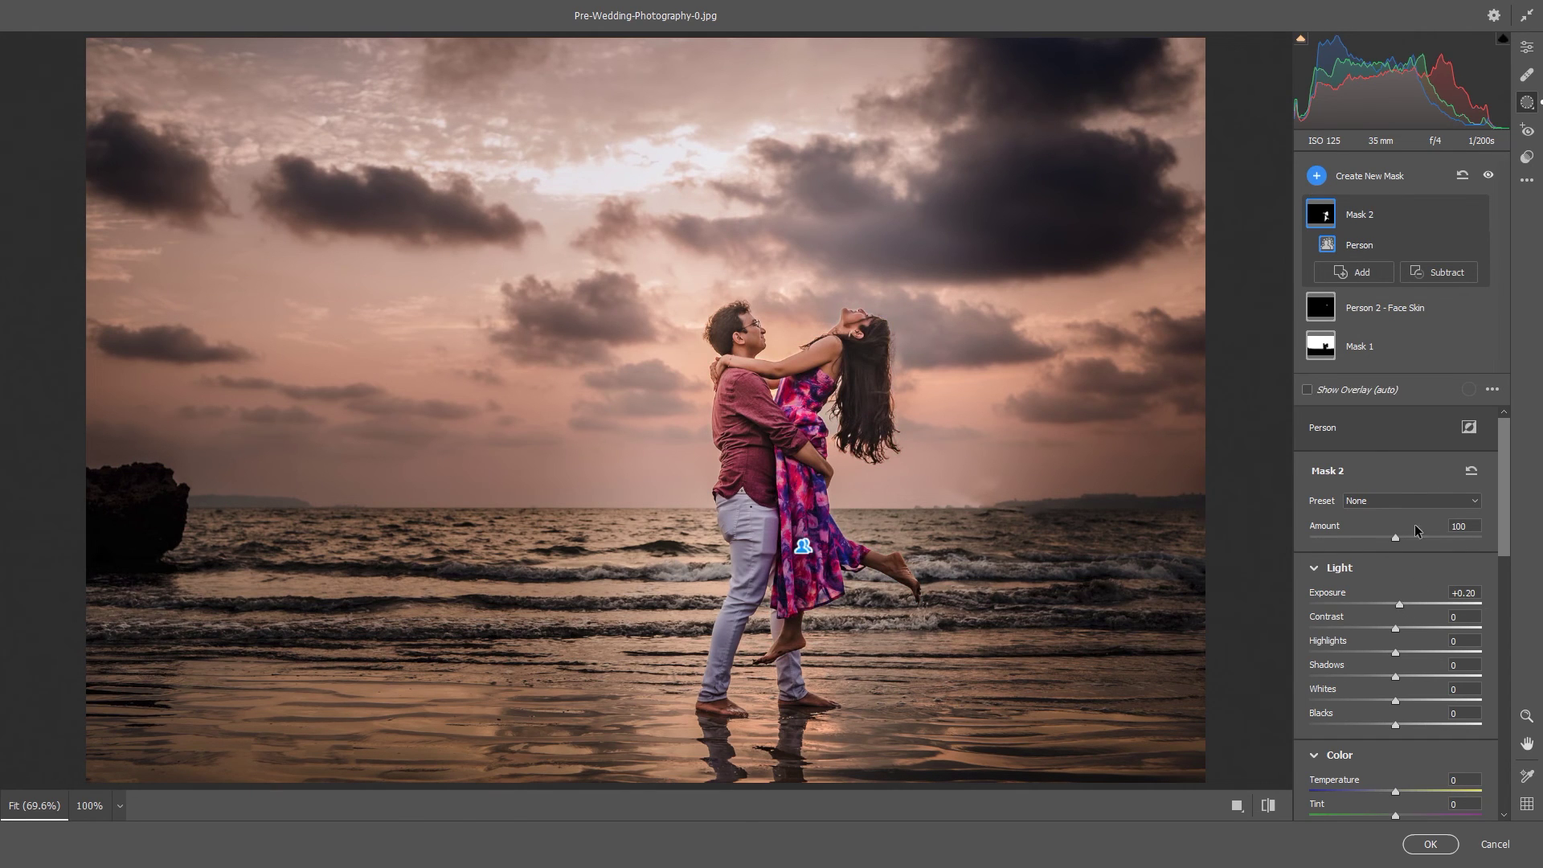
{"action": "mouse_move", "coordinate": [1317, 176]}
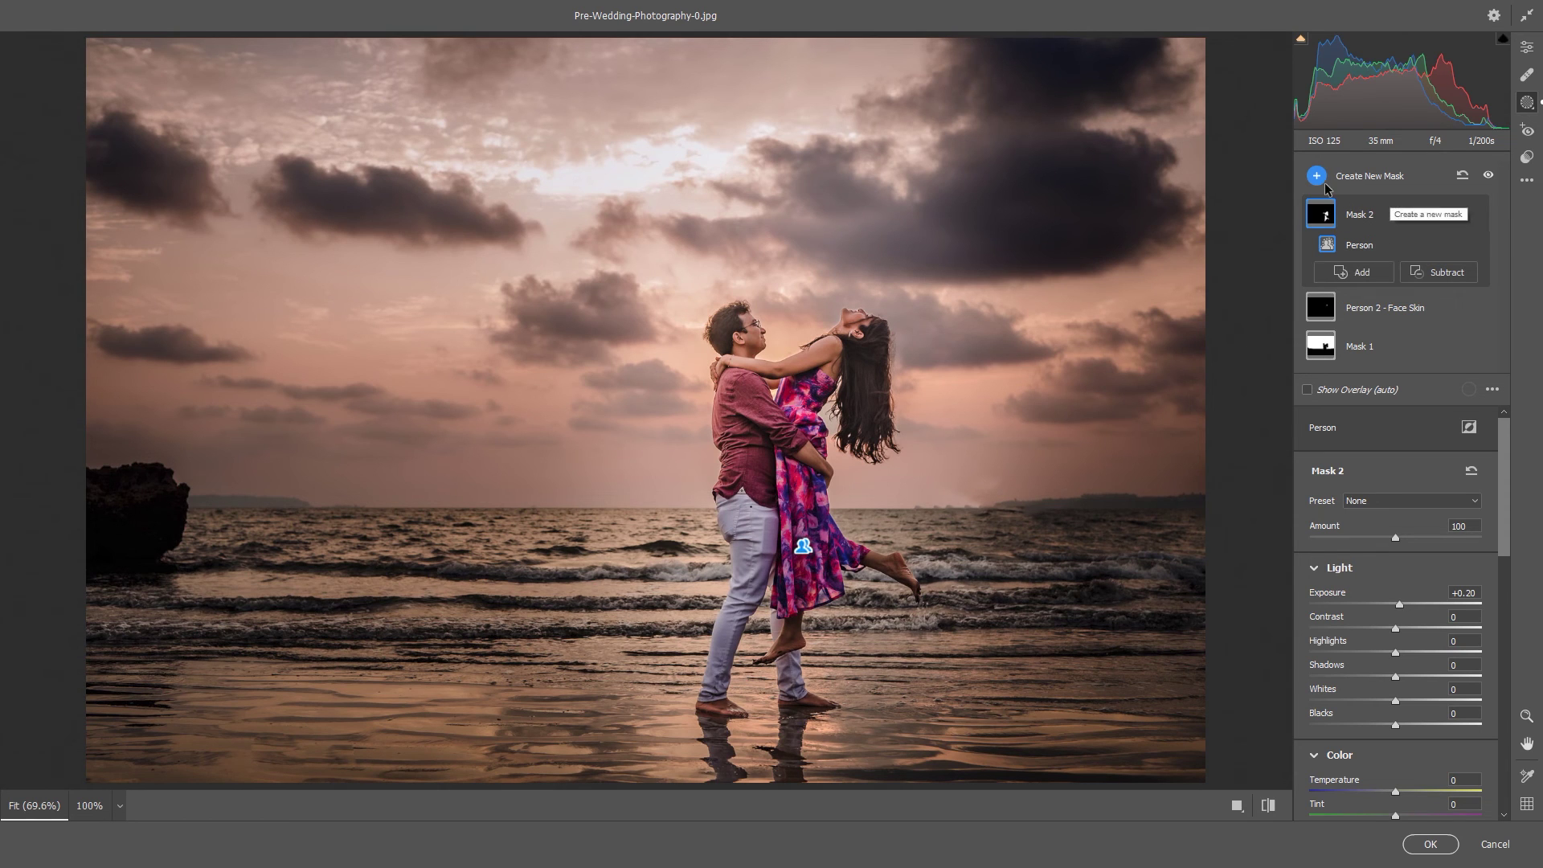
Mask the man (Person 1) and give him exposure +0.10, highlights -22 and shadows +16
{"action": "left_click", "coordinate": [1386, 179]}
{"action": "left_click", "coordinate": [1392, 267]}
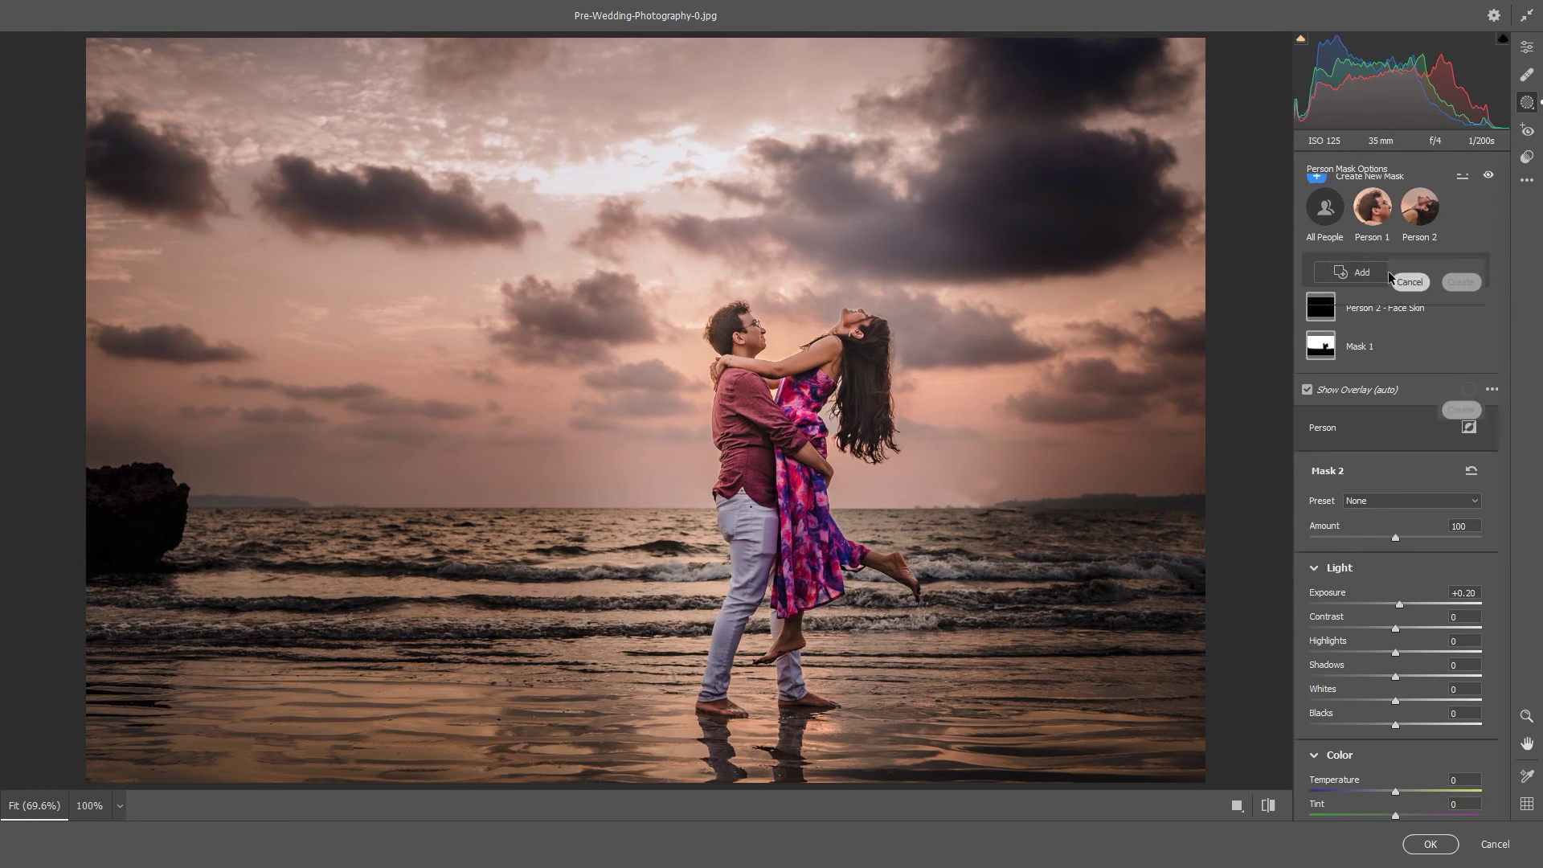
{"action": "left_click", "coordinate": [1358, 209]}
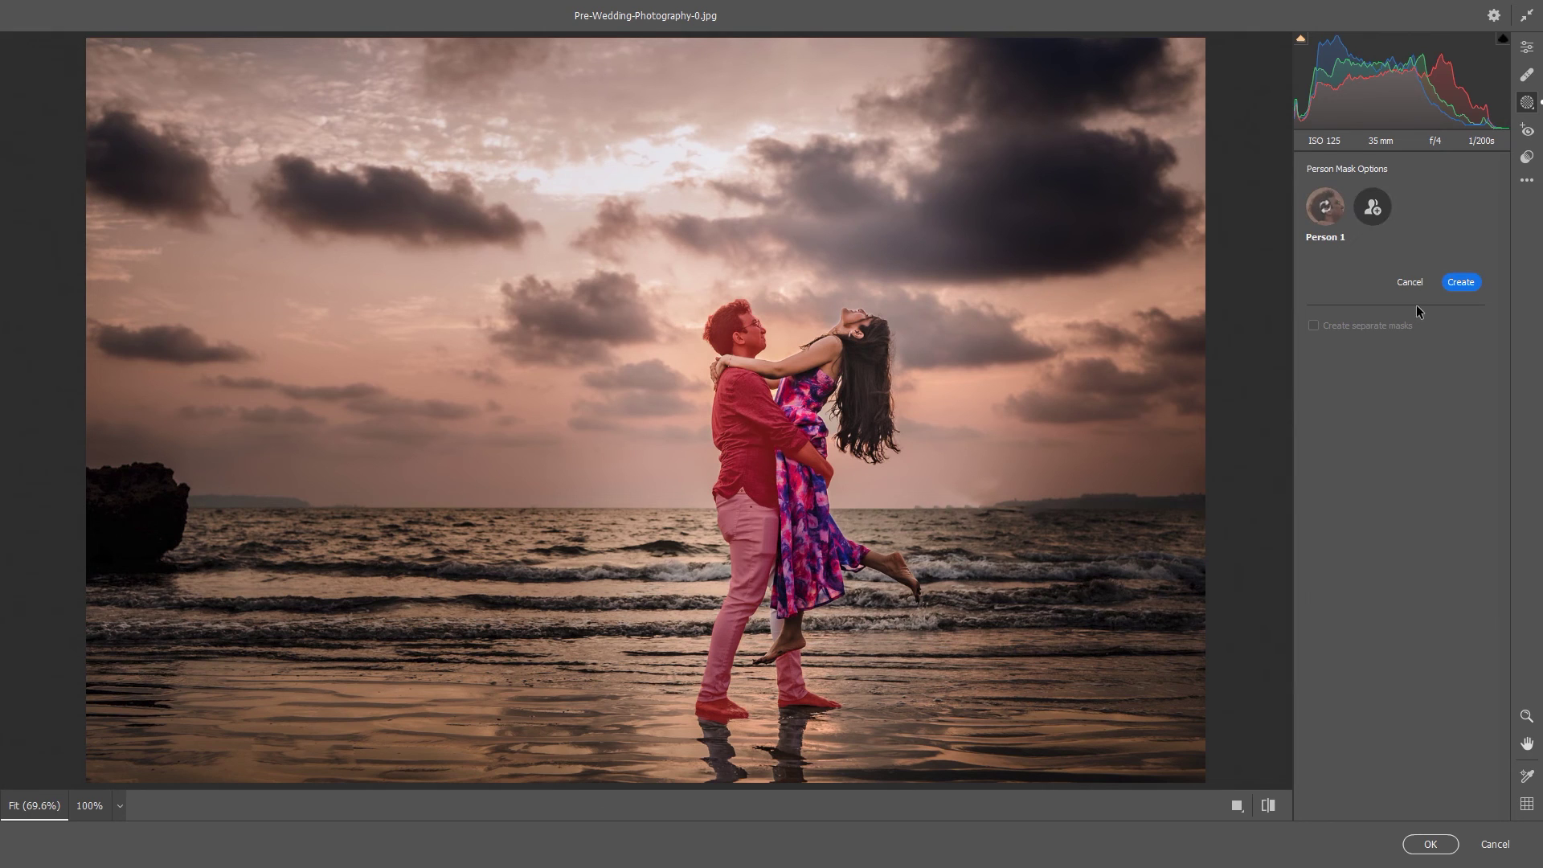
{"action": "left_click", "coordinate": [1459, 282]}
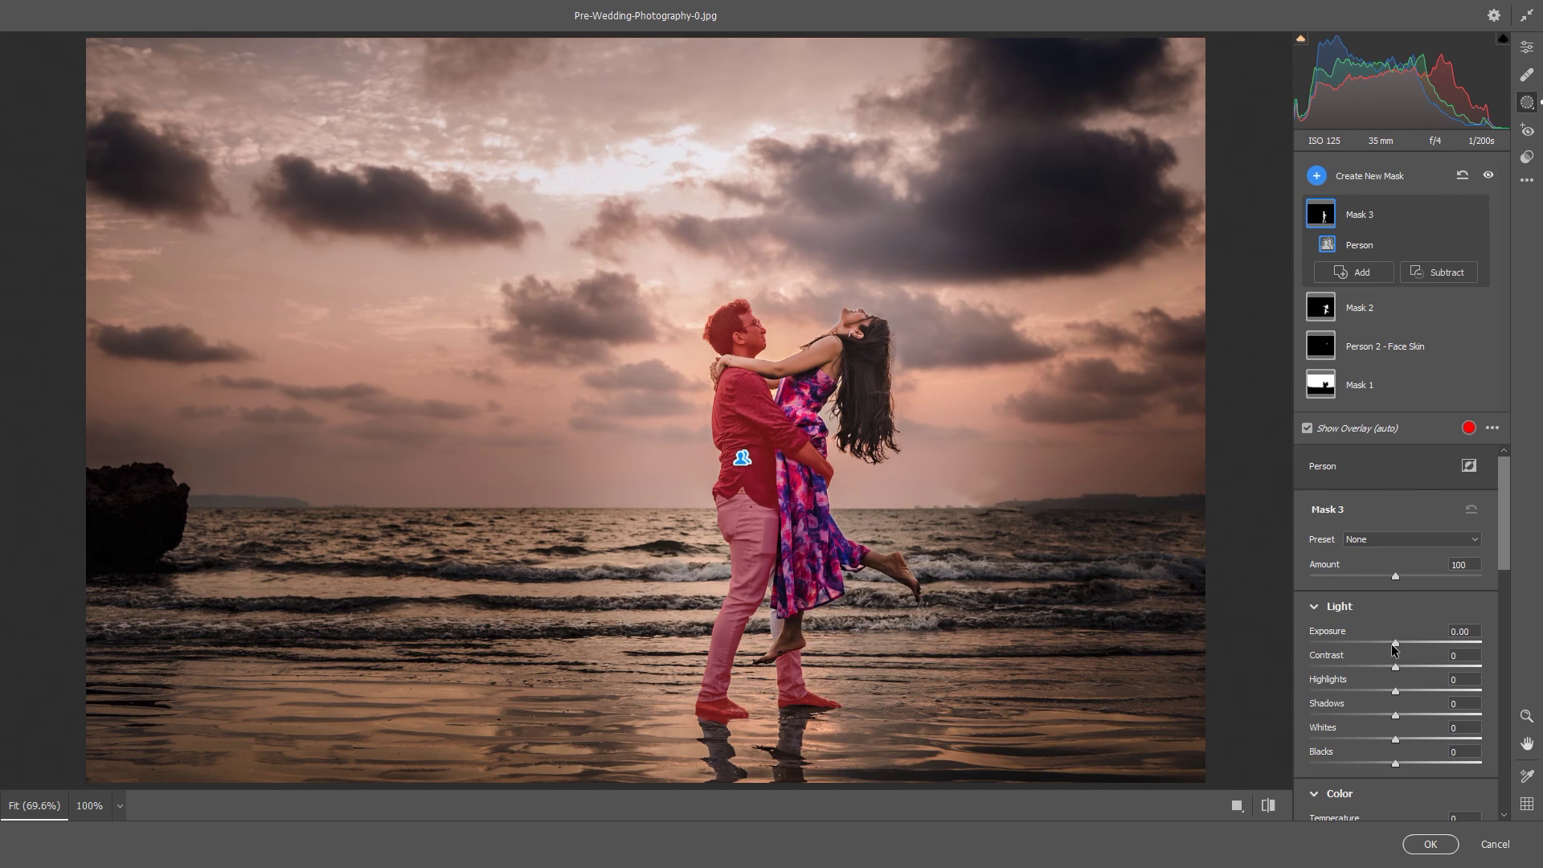
{"action": "mouse_move", "coordinate": [1395, 643]}
{"action": "left_mouse_down"}
{"action": "mouse_move", "coordinate": [1375, 691]}
{"action": "mouse_move", "coordinate": [1424, 714]}
{"action": "mouse_move", "coordinate": [1409, 714]}
{"action": "left_mouse_up"}
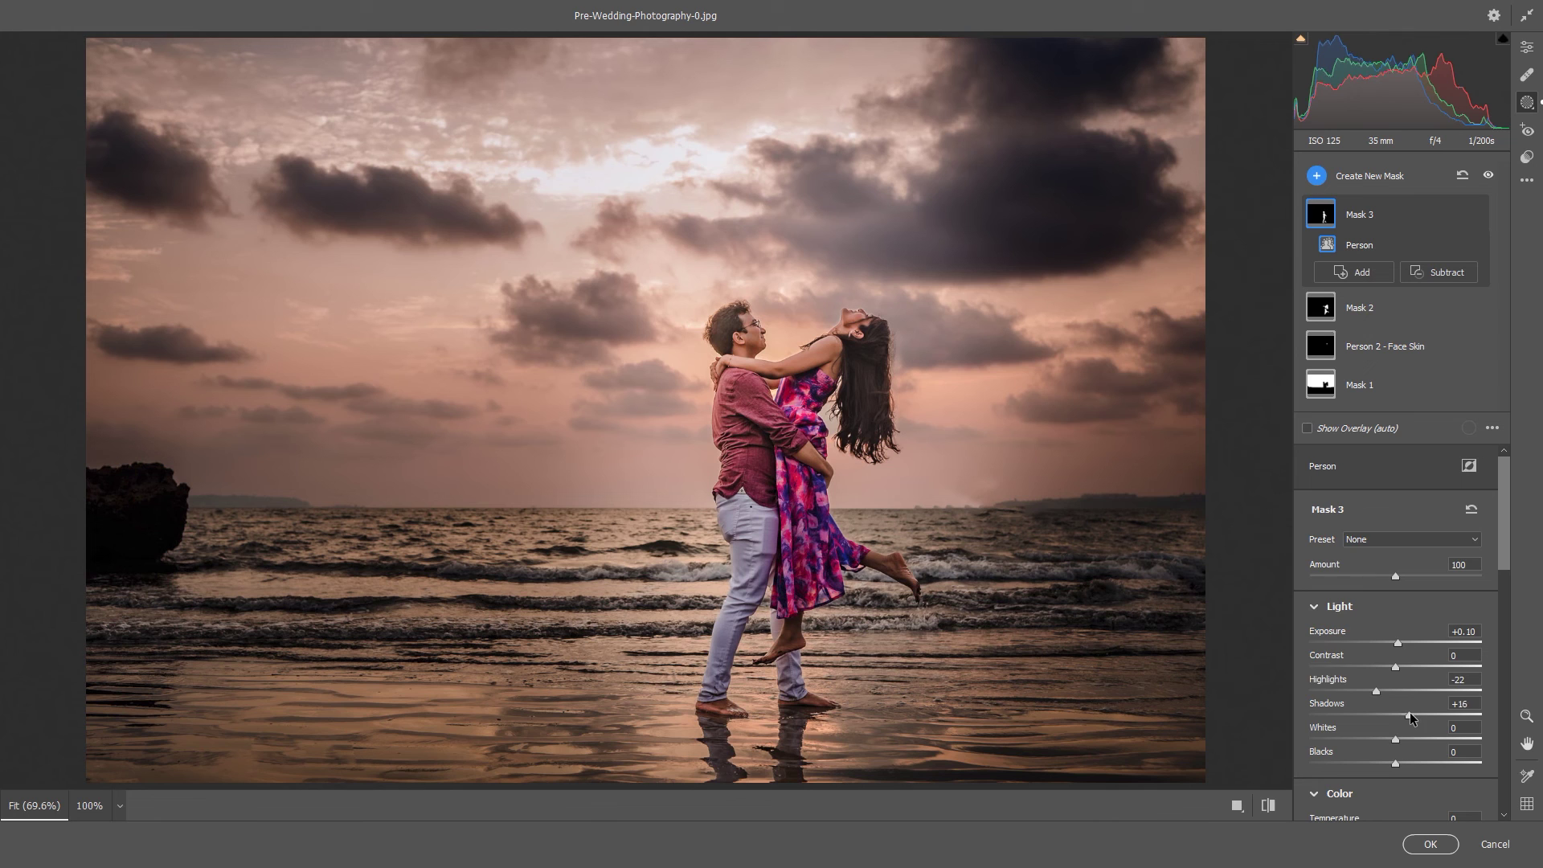
{"action": "scroll", "coordinate": [1410, 712], "scroll_direction": "down", "scroll_amount": 2}
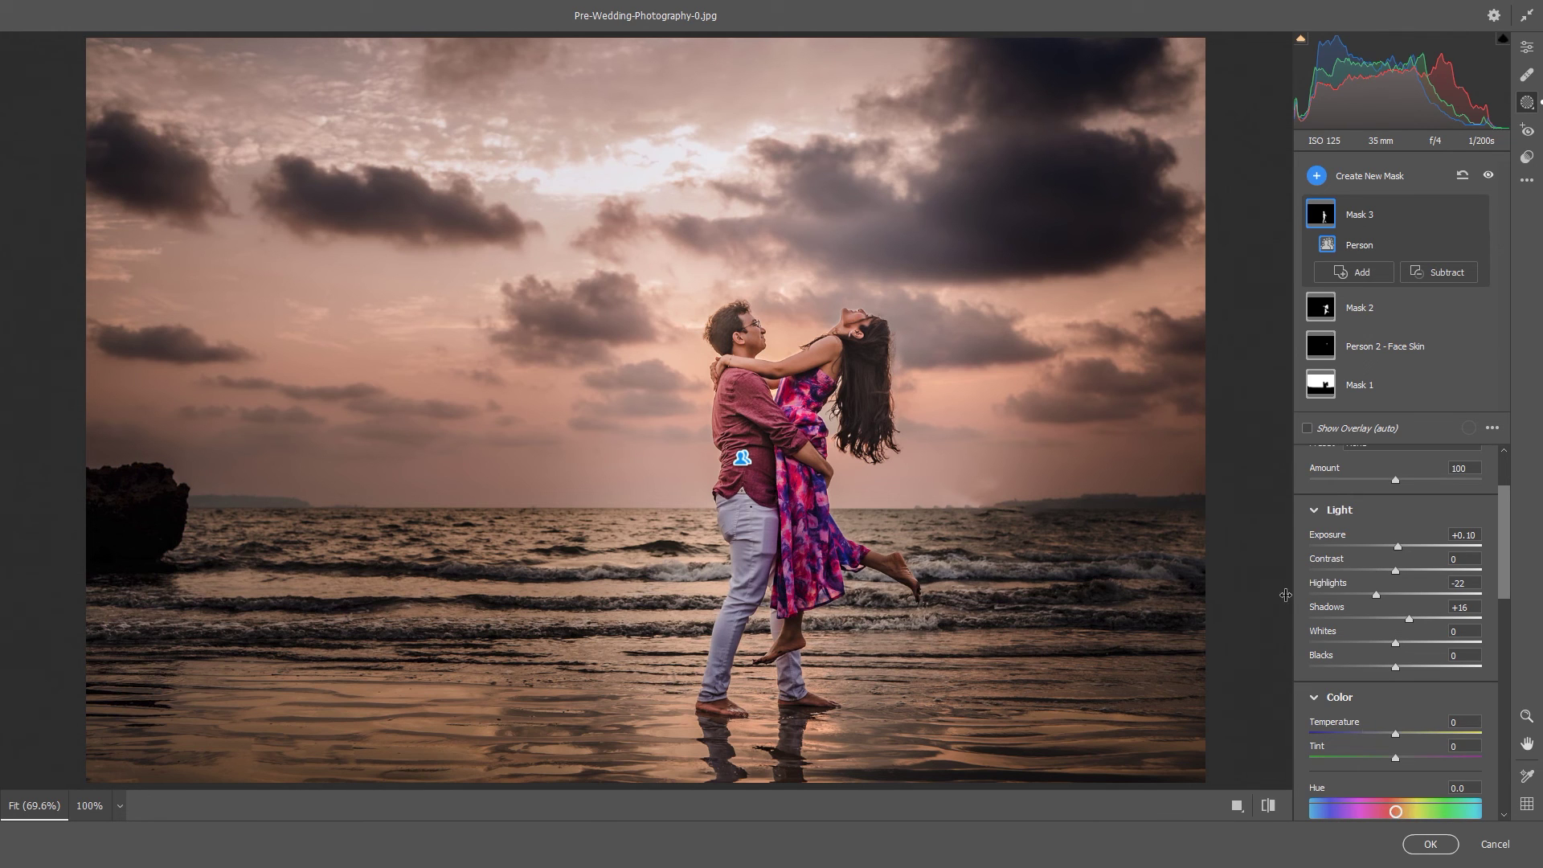
{"action": "left_click", "coordinate": [1317, 175]}
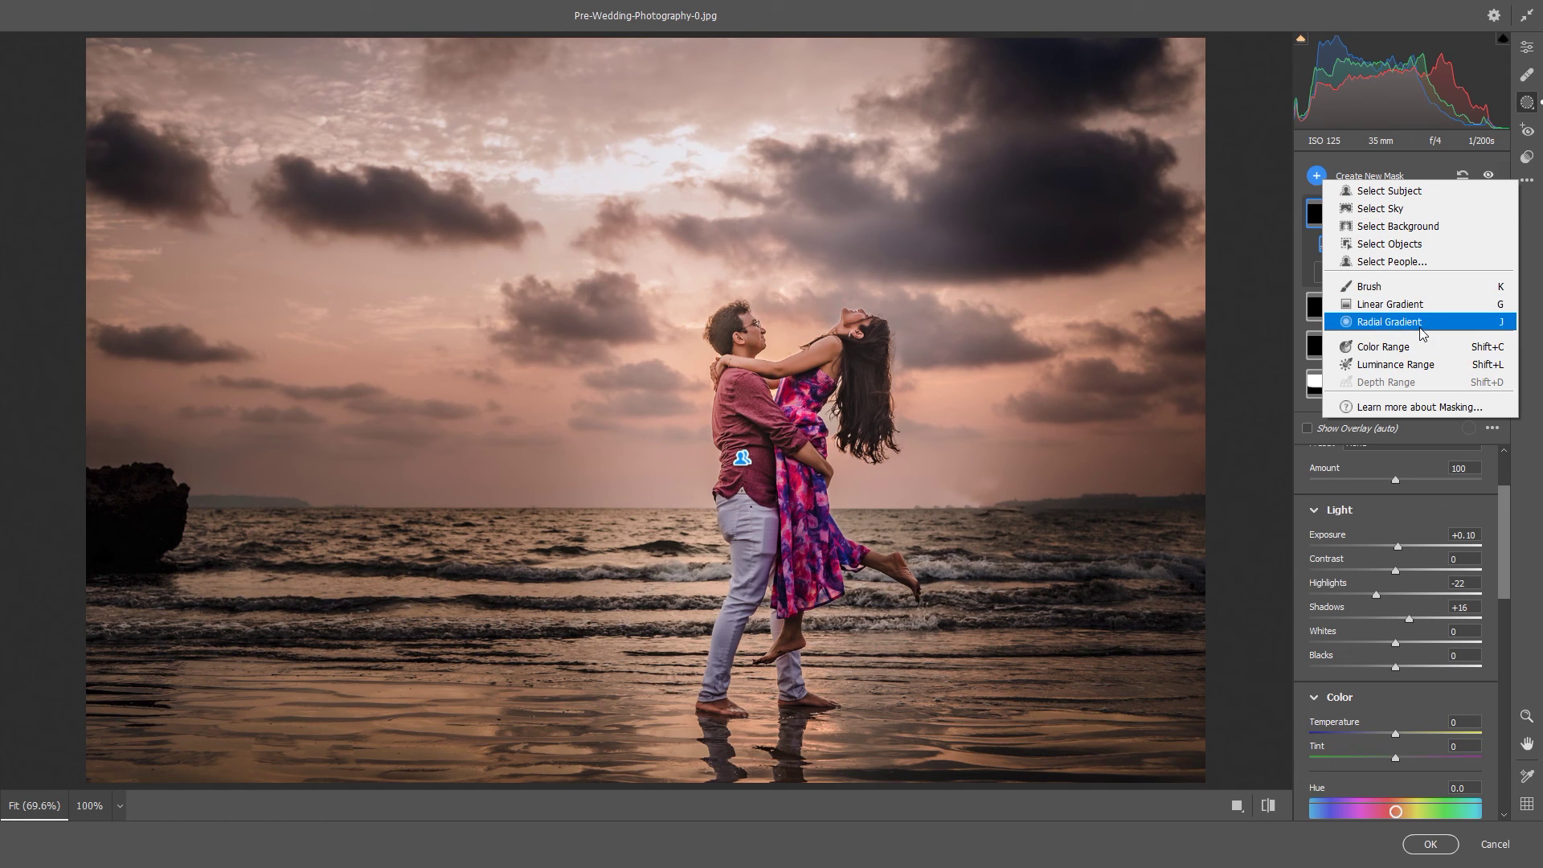
Add a background mask and raise its highlights to +5
{"action": "left_click", "coordinate": [1431, 259]}
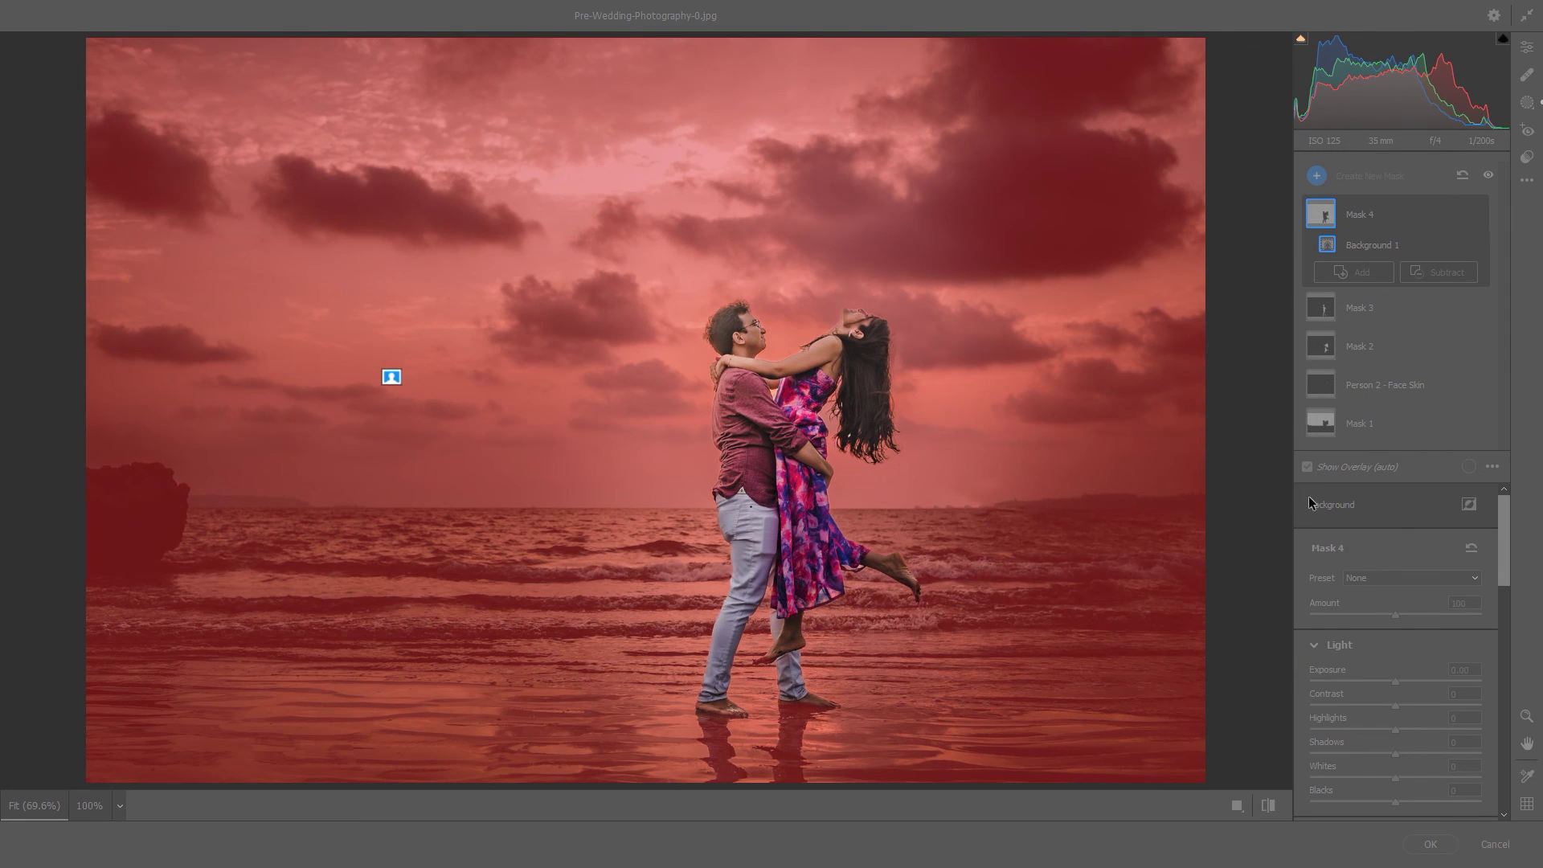
{"action": "left_click", "coordinate": [1403, 647]}
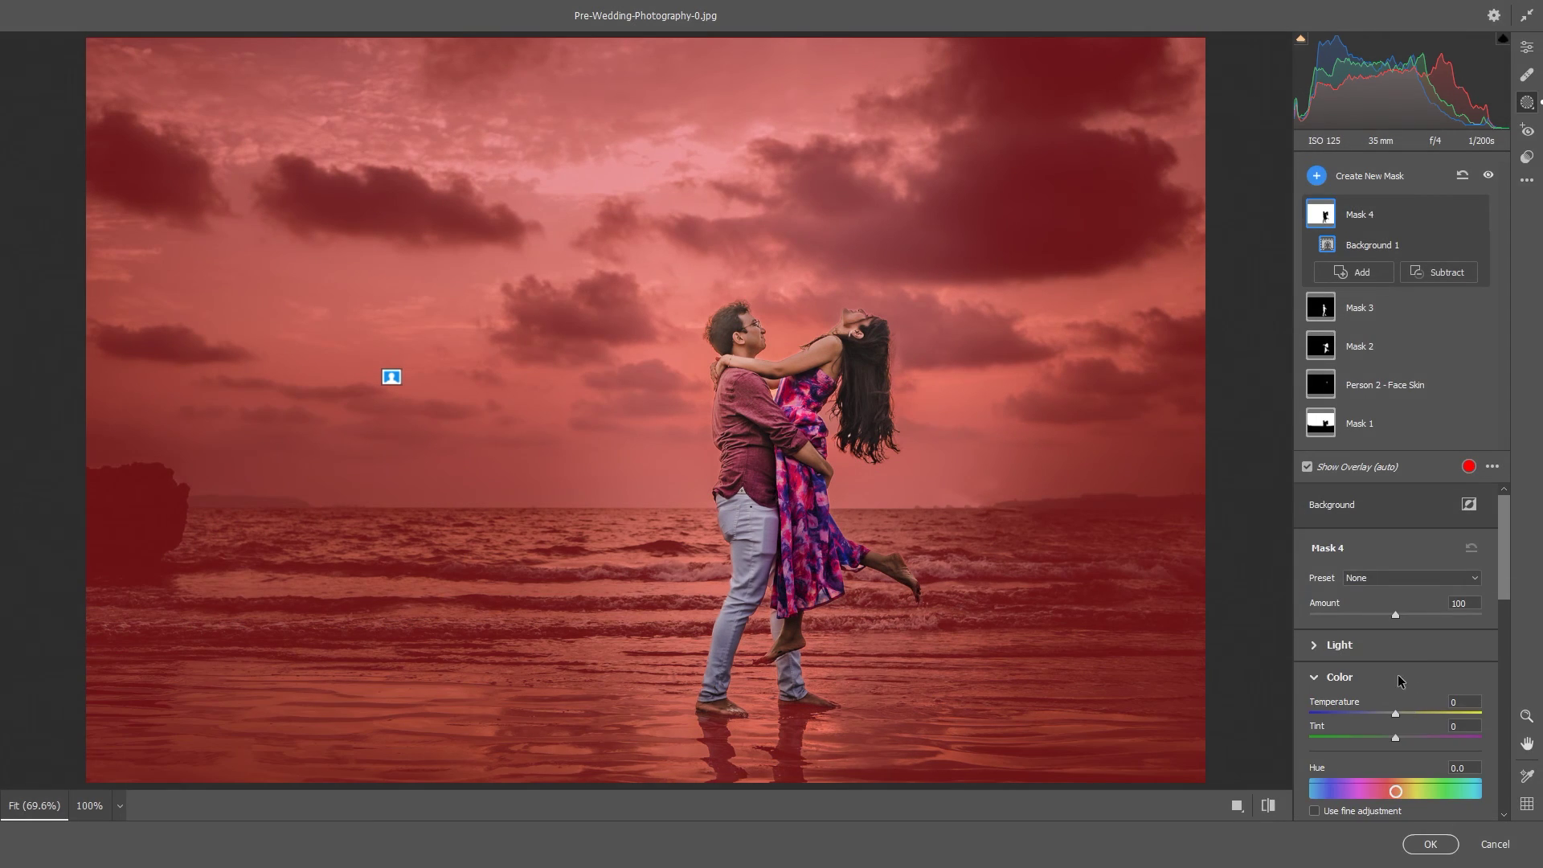
{"action": "scroll", "coordinate": [1399, 681], "scroll_direction": "down", "scroll_amount": 3}
{"action": "scroll", "coordinate": [1406, 647], "scroll_direction": "up", "scroll_amount": 3}
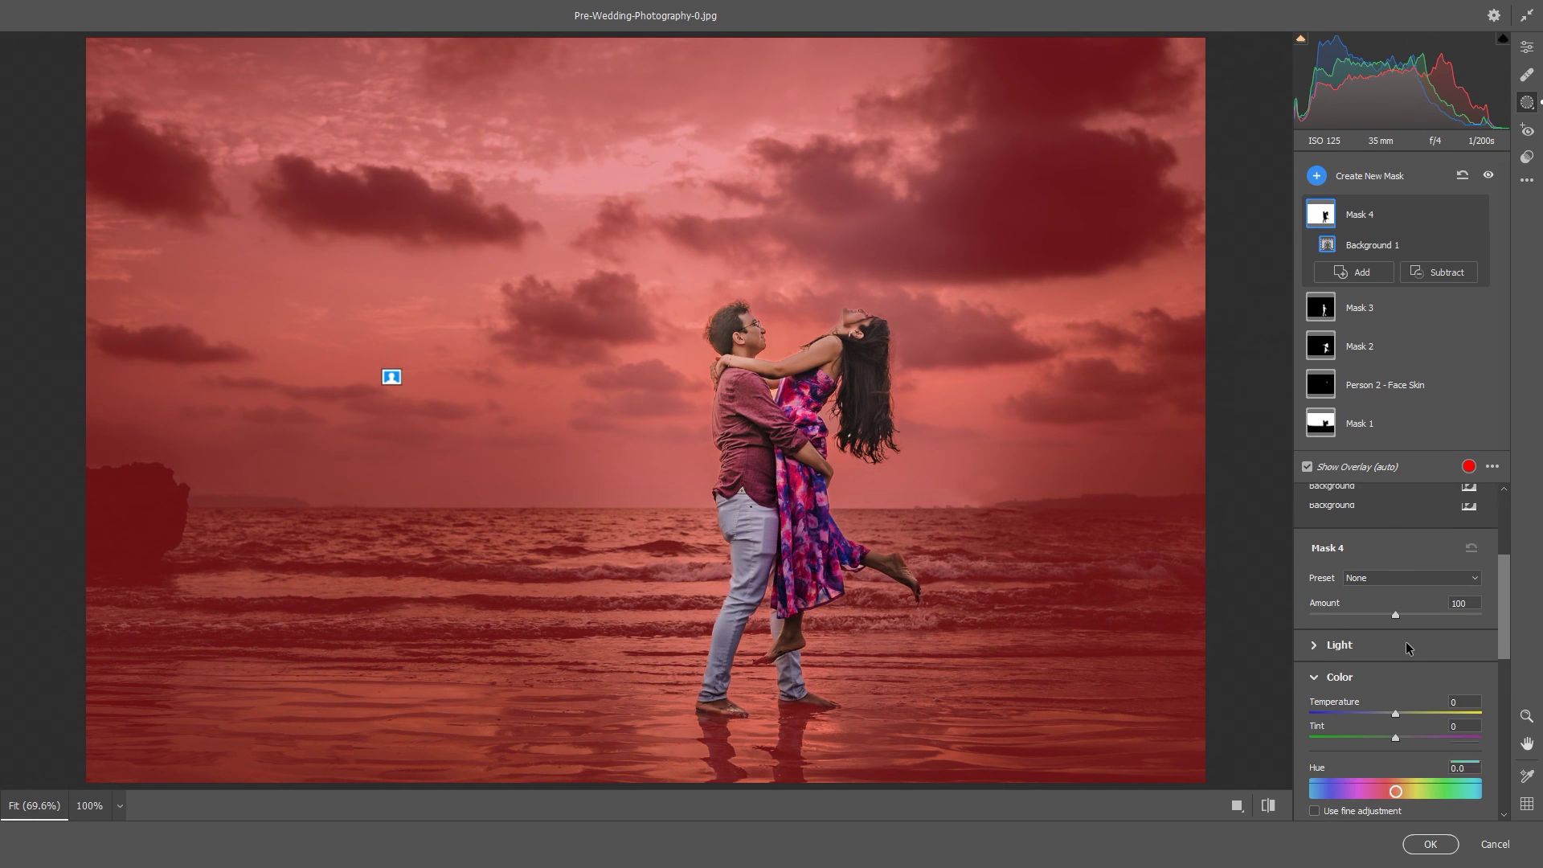
{"action": "left_click", "coordinate": [1338, 648]}
{"action": "scroll", "coordinate": [1382, 595], "scroll_direction": "down", "scroll_amount": 3}
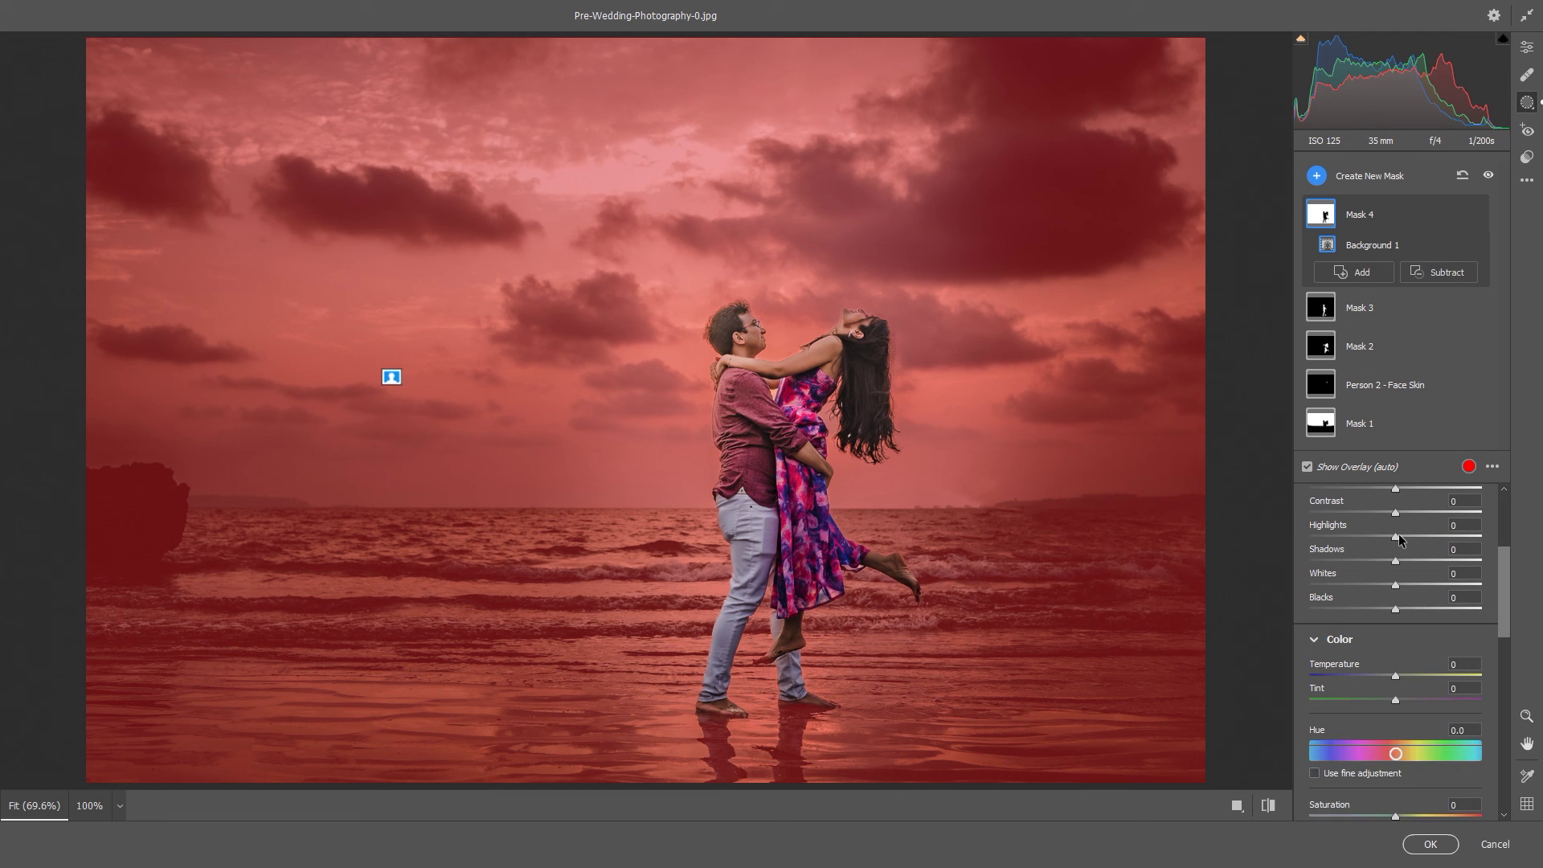
{"action": "left_click_drag", "start_coordinate": [1396, 537], "coordinate": [1399, 540]}
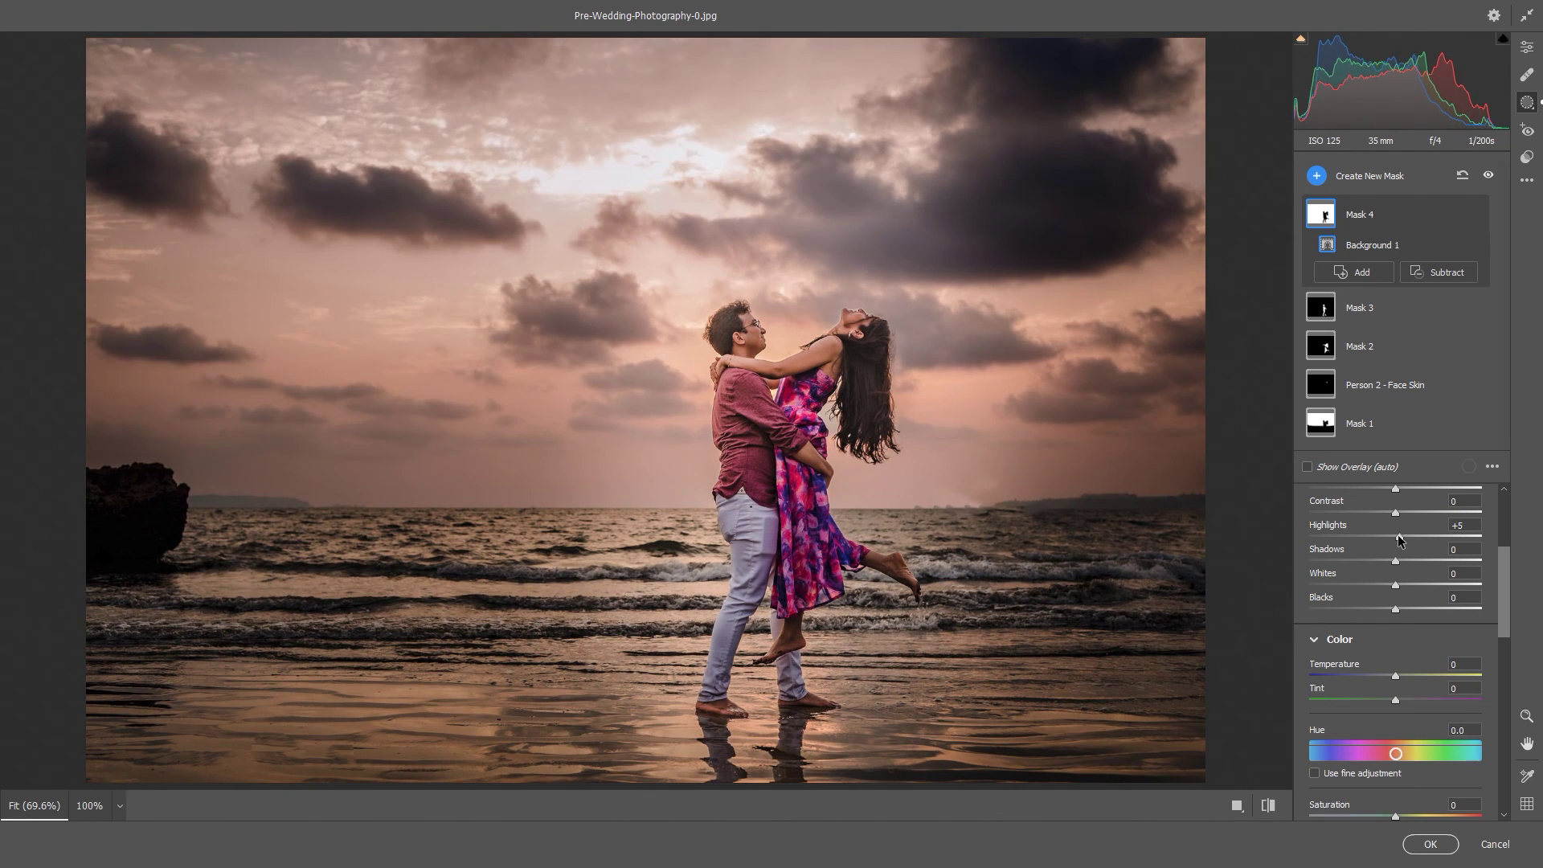
Set the background mask's tint to +18 for a pinker sky and sea
{"action": "scroll", "coordinate": [1398, 541], "scroll_direction": "down", "scroll_amount": 3}
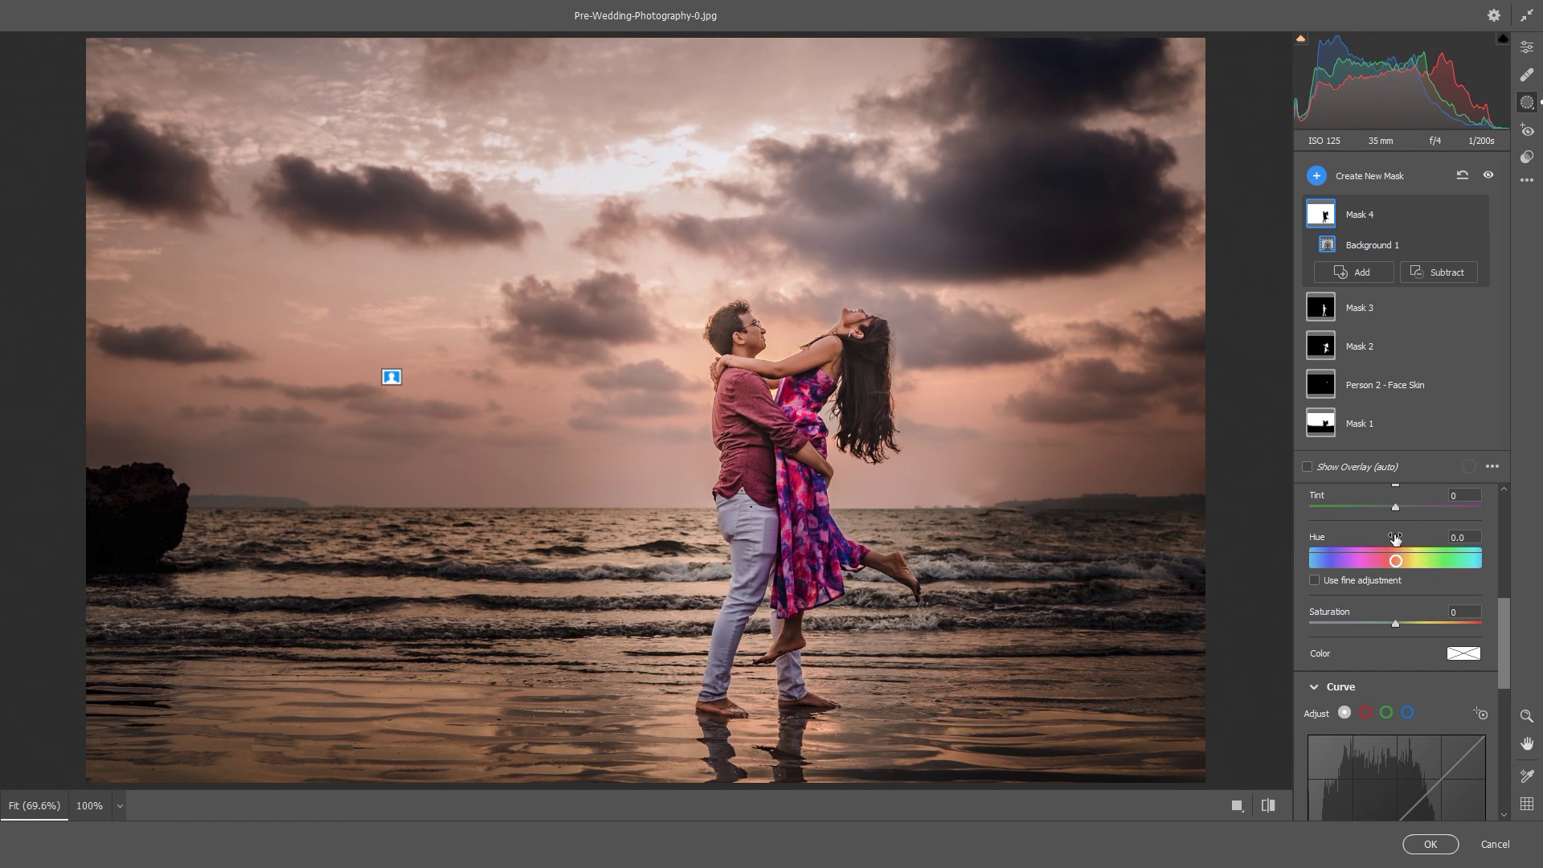
{"action": "left_click_drag", "start_coordinate": [1395, 508], "coordinate": [1411, 504]}
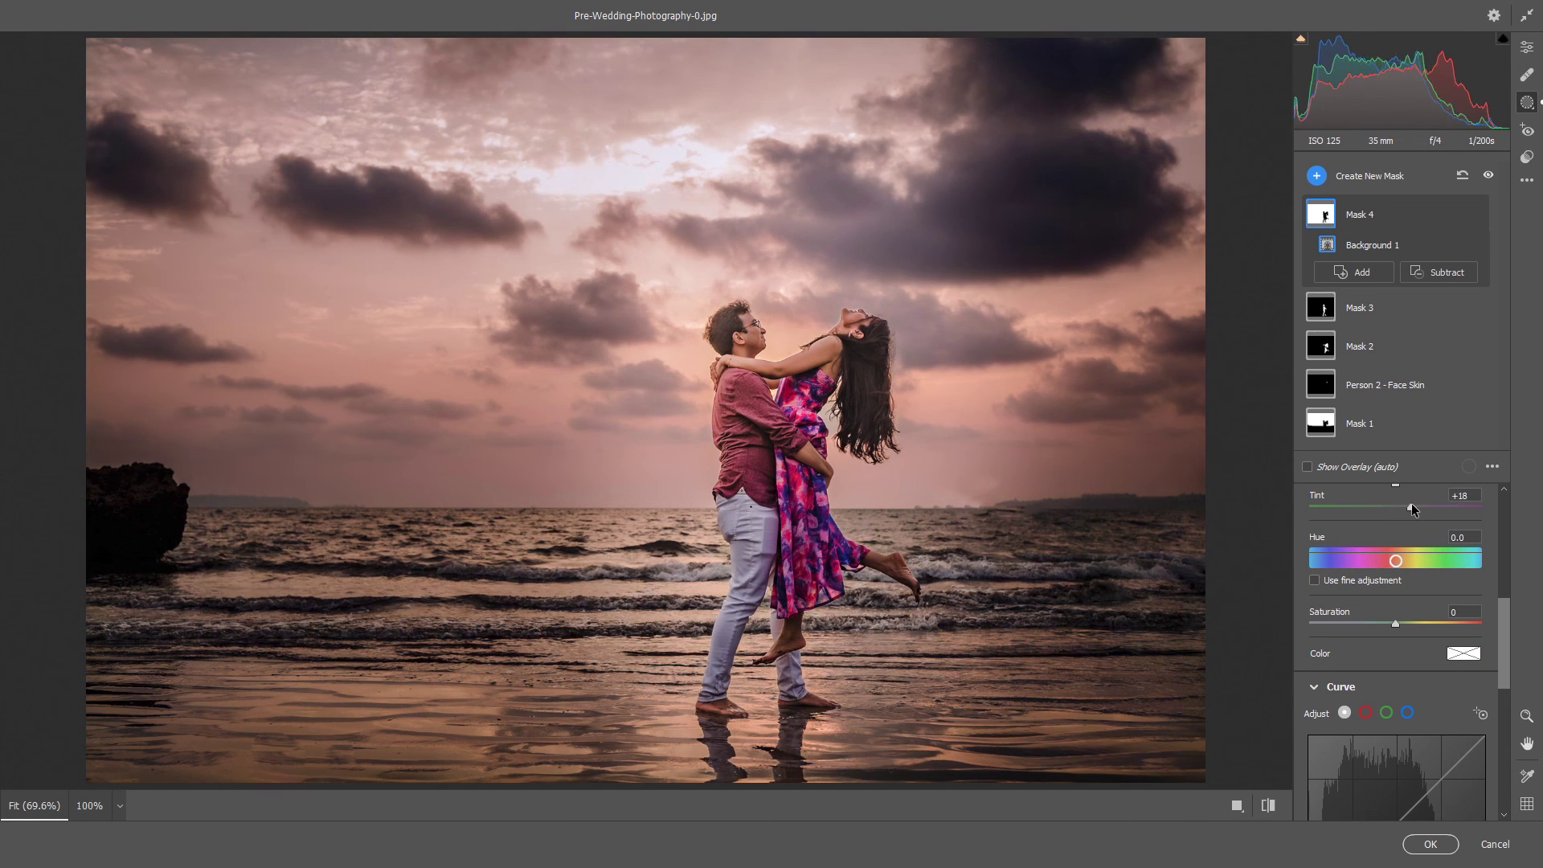
{"action": "scroll", "coordinate": [1396, 498], "scroll_direction": "up", "scroll_amount": 2}
{"action": "scroll", "coordinate": [1395, 498], "scroll_direction": "up", "scroll_amount": 3}
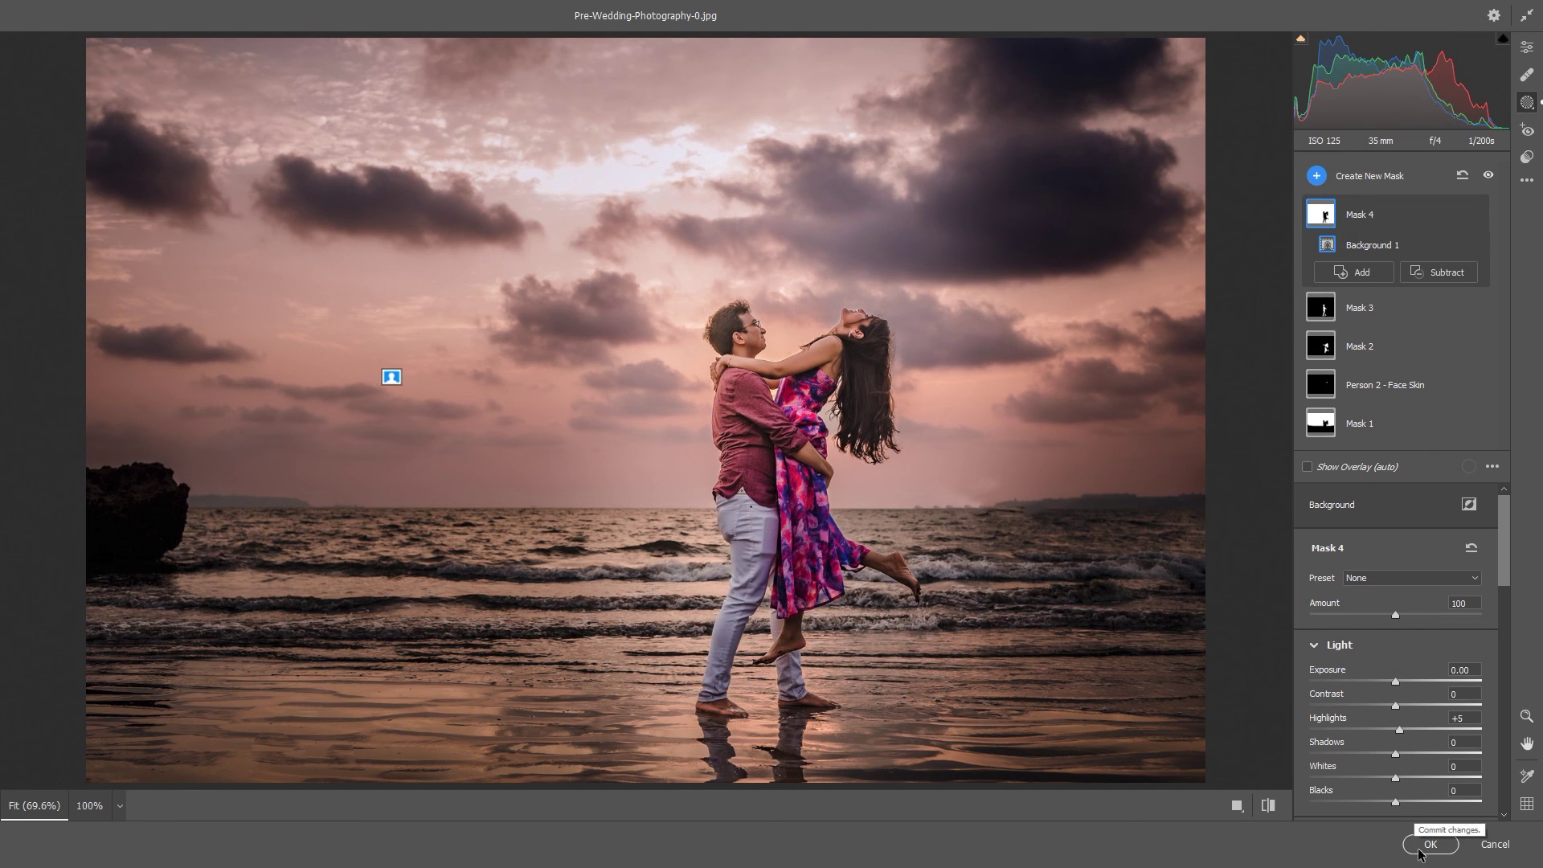
Start a mask of the woman (Person 2), cancel it, then commit the Camera Raw Filter
{"action": "left_click", "coordinate": [1317, 176]}
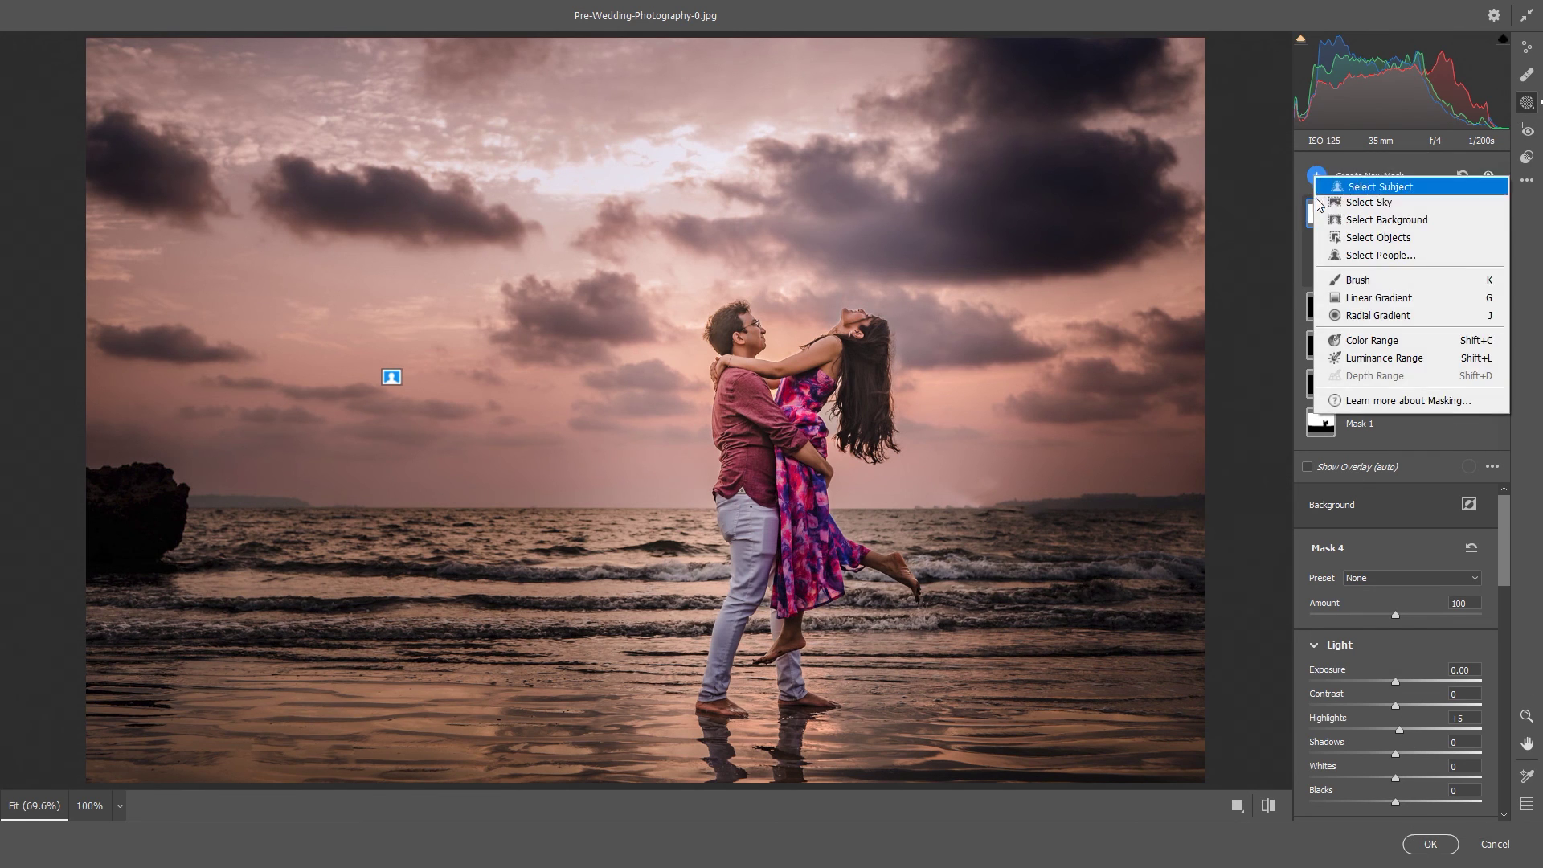
{"action": "left_click", "coordinate": [1363, 259]}
{"action": "mouse_move", "coordinate": [1419, 205]}
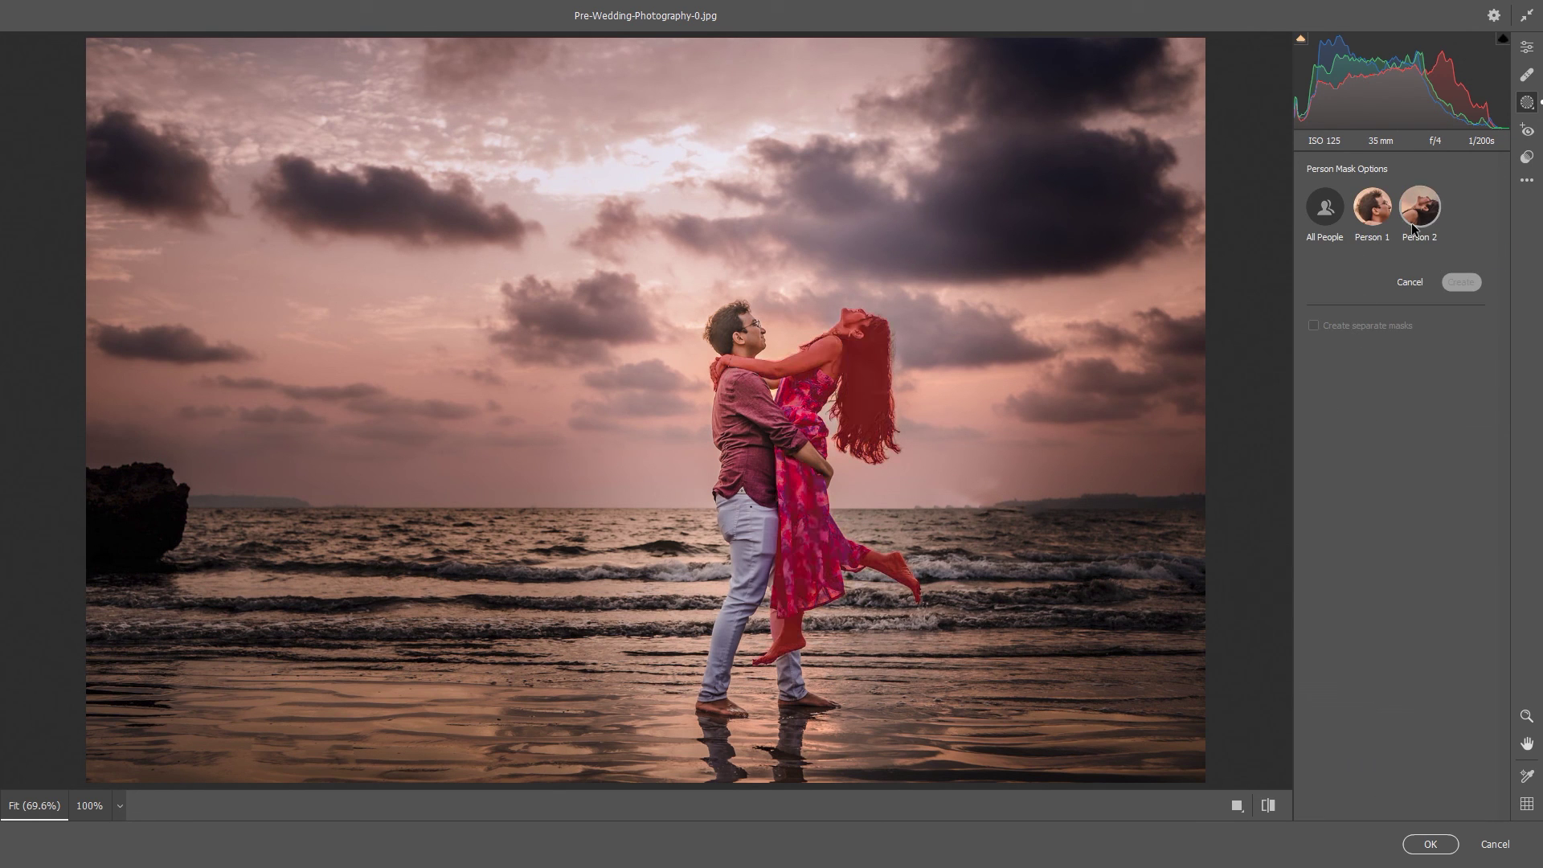
{"action": "left_click", "coordinate": [1416, 217]}
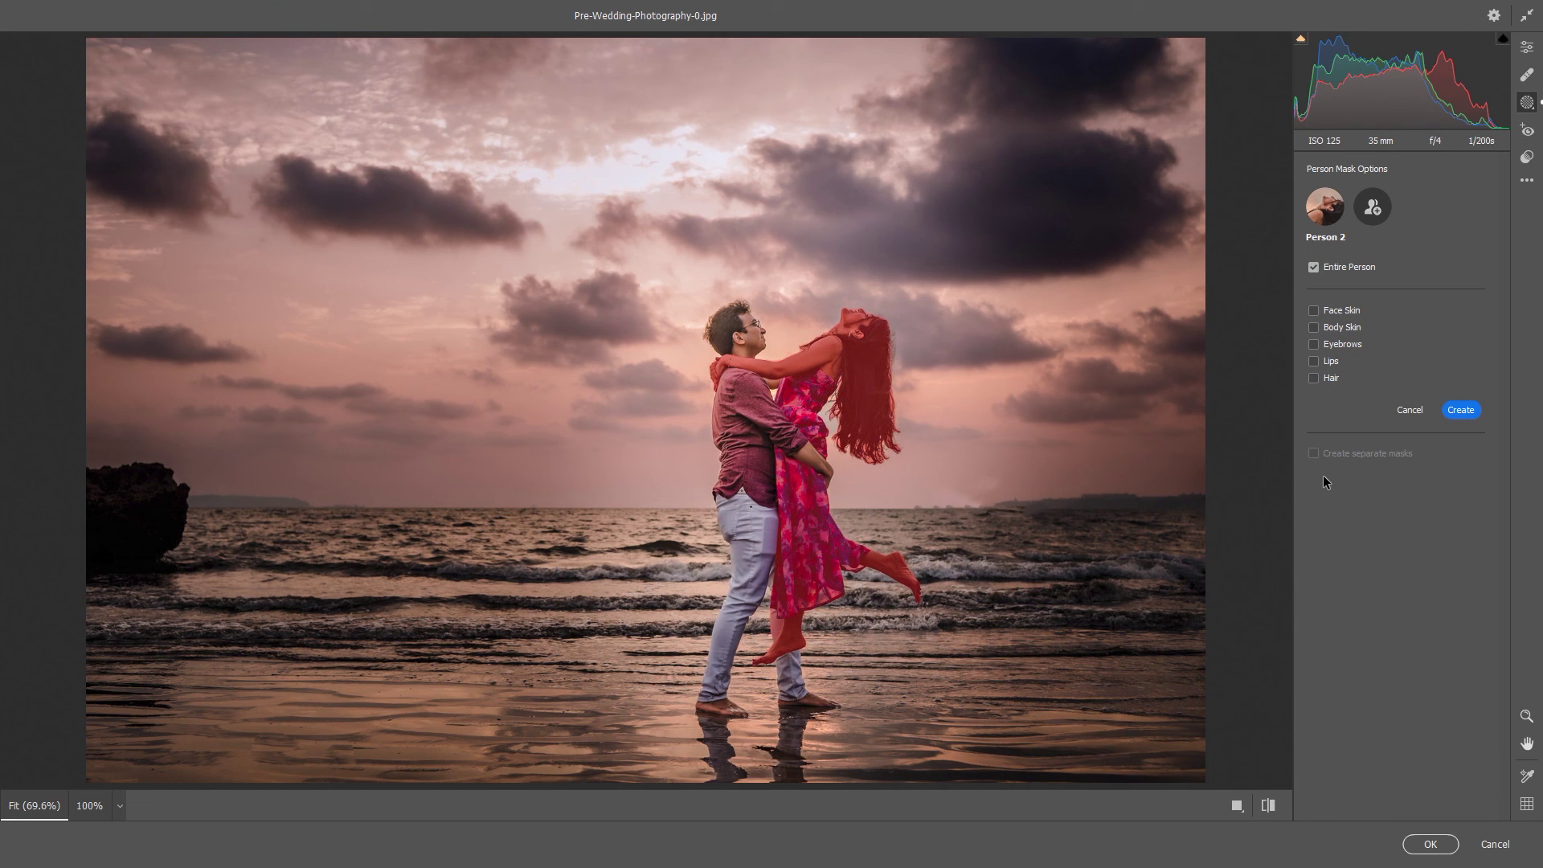
{"action": "left_click", "coordinate": [1410, 411]}
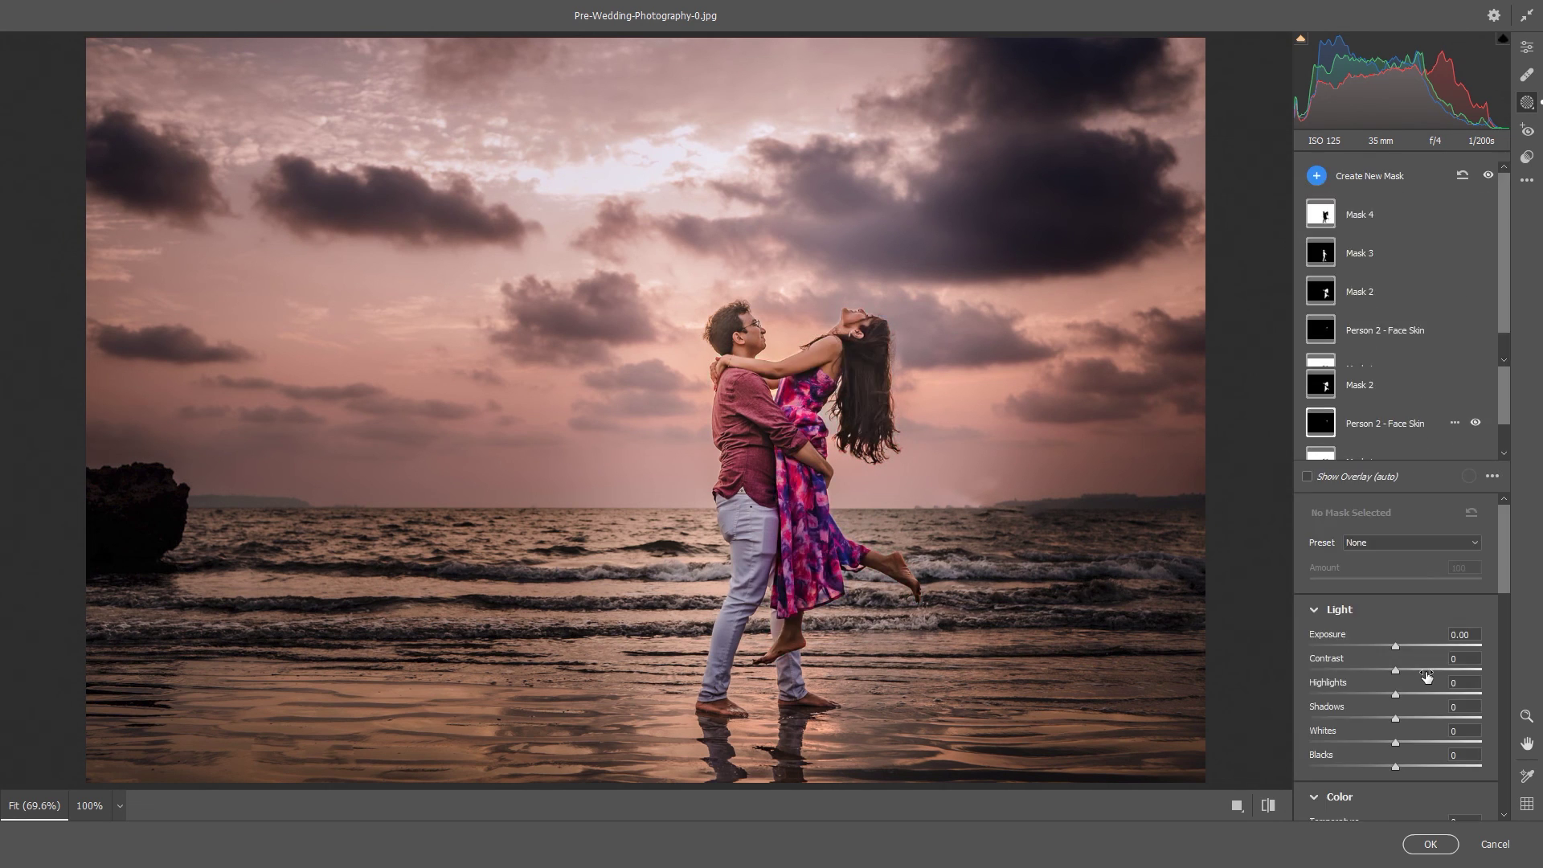
{"action": "left_click", "coordinate": [1432, 846]}
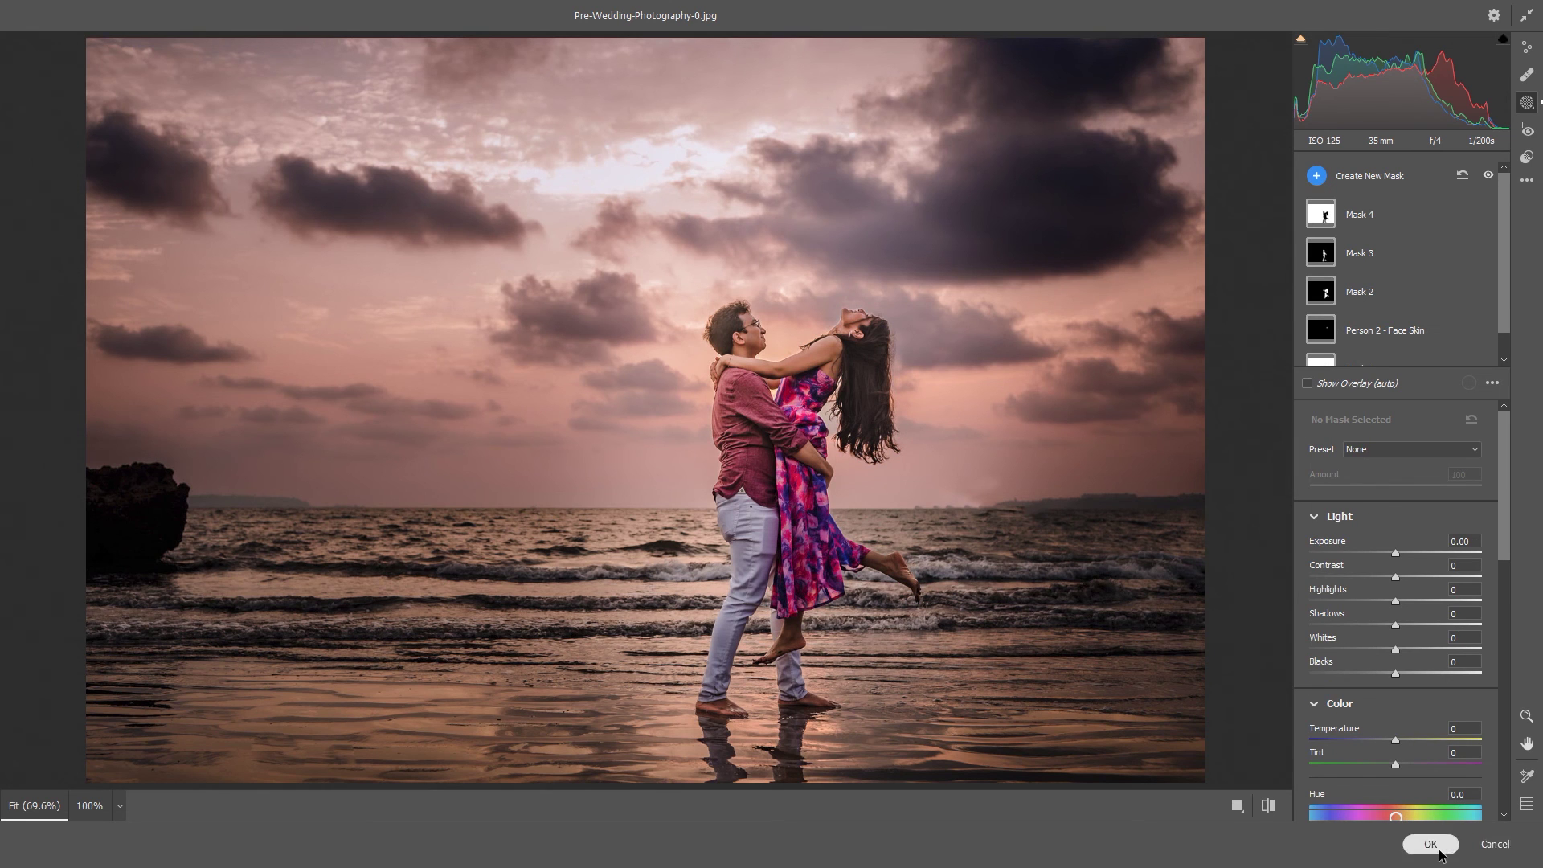